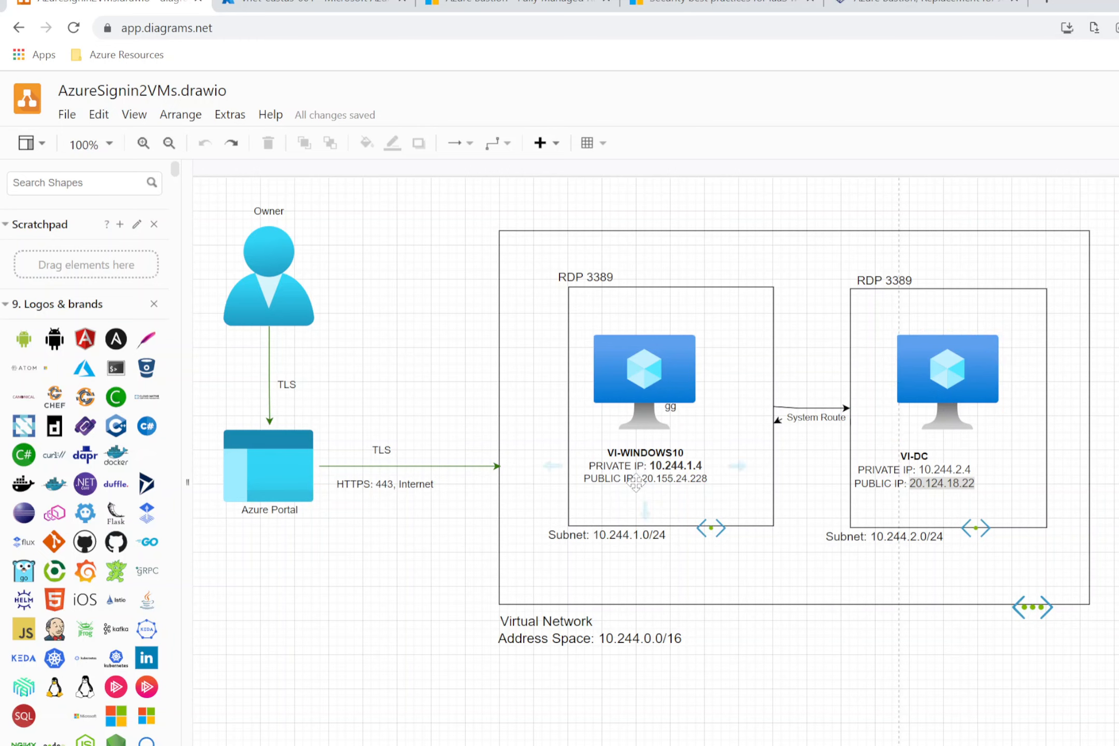
# Step: Try editing the VI-WINDOWS10 label text and nudge the label slightly left
pyautogui.doubleClick(703, 481)
pyautogui.click(696, 479)
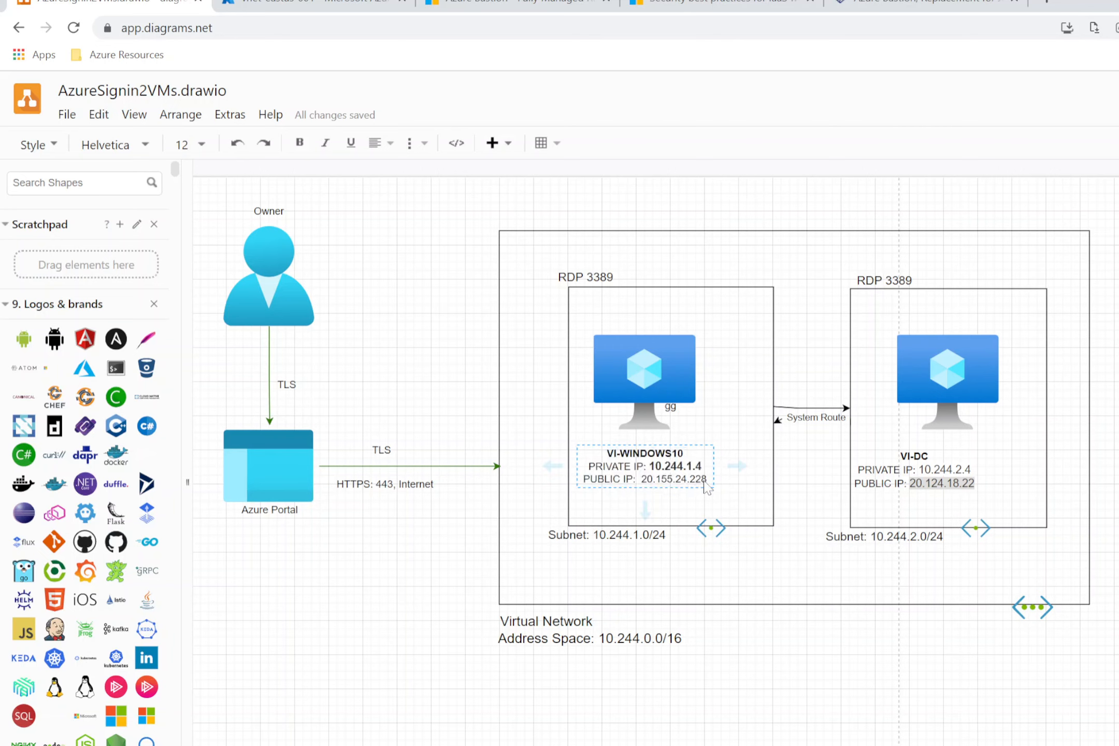
pyautogui.moveTo(707, 485); pyautogui.dragTo(587, 488)
pyautogui.click(670, 500)
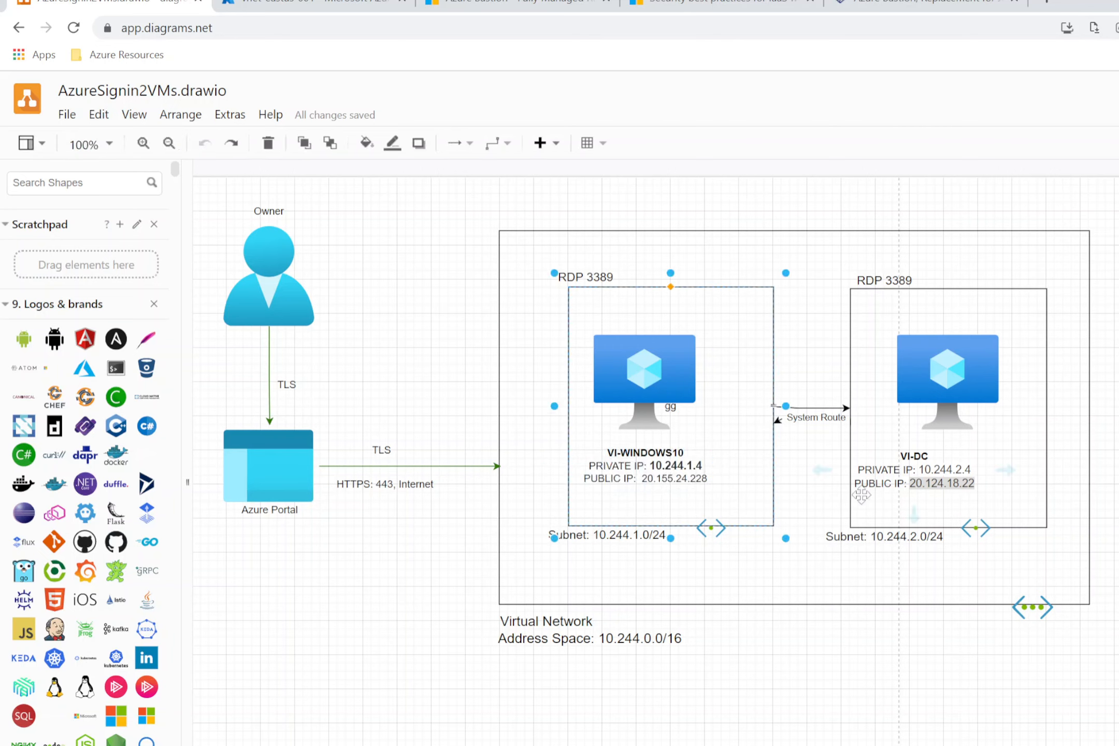
pyautogui.doubleClick(708, 479)
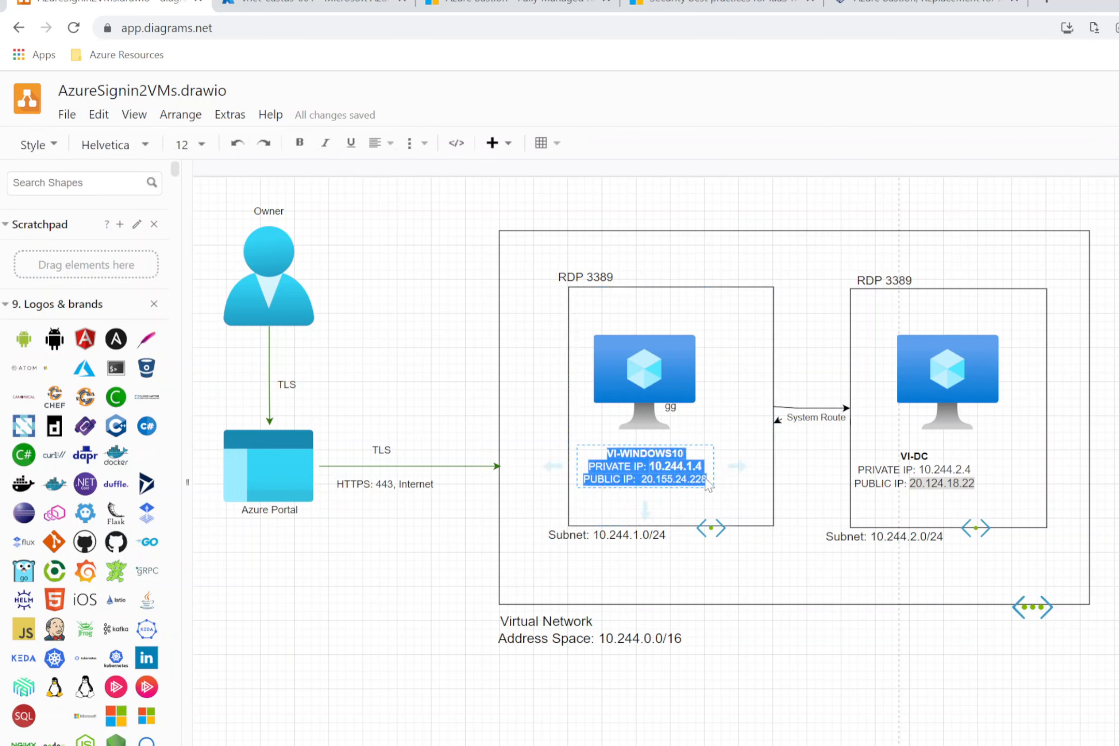
pyautogui.click(709, 479)
pyautogui.doubleClick(707, 479)
pyautogui.click(706, 482)
pyautogui.moveTo(707, 481); pyautogui.dragTo(699, 478)
# Step: Delete the public IP line from the VI-WINDOWS10 label
pyautogui.doubleClick(697, 477)
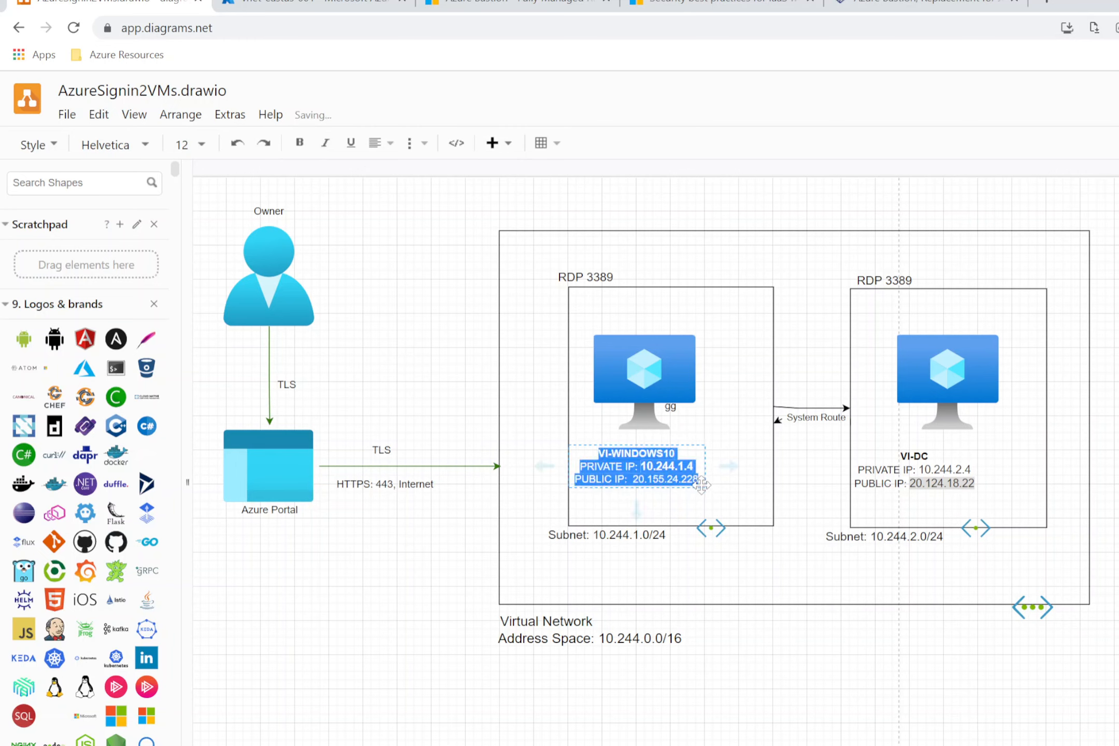
pyautogui.click(697, 478)
pyautogui.doubleClick(696, 478)
pyautogui.click(695, 477)
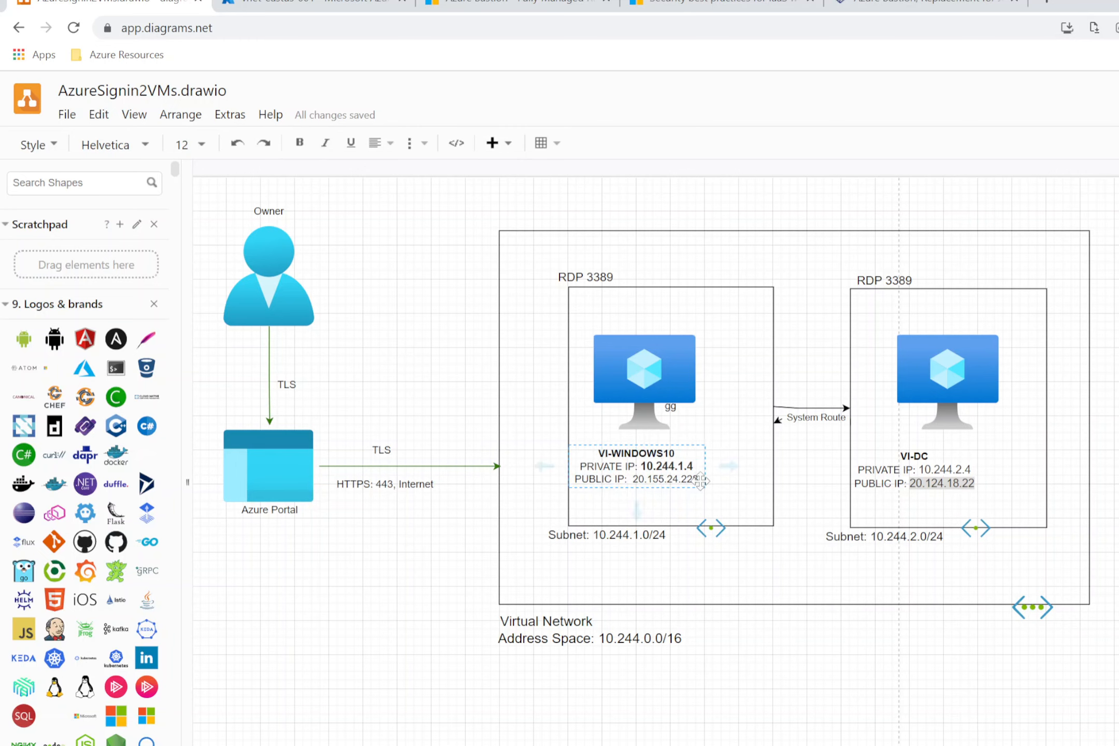
pyautogui.click(699, 480)
pyautogui.doubleClick(684, 481)
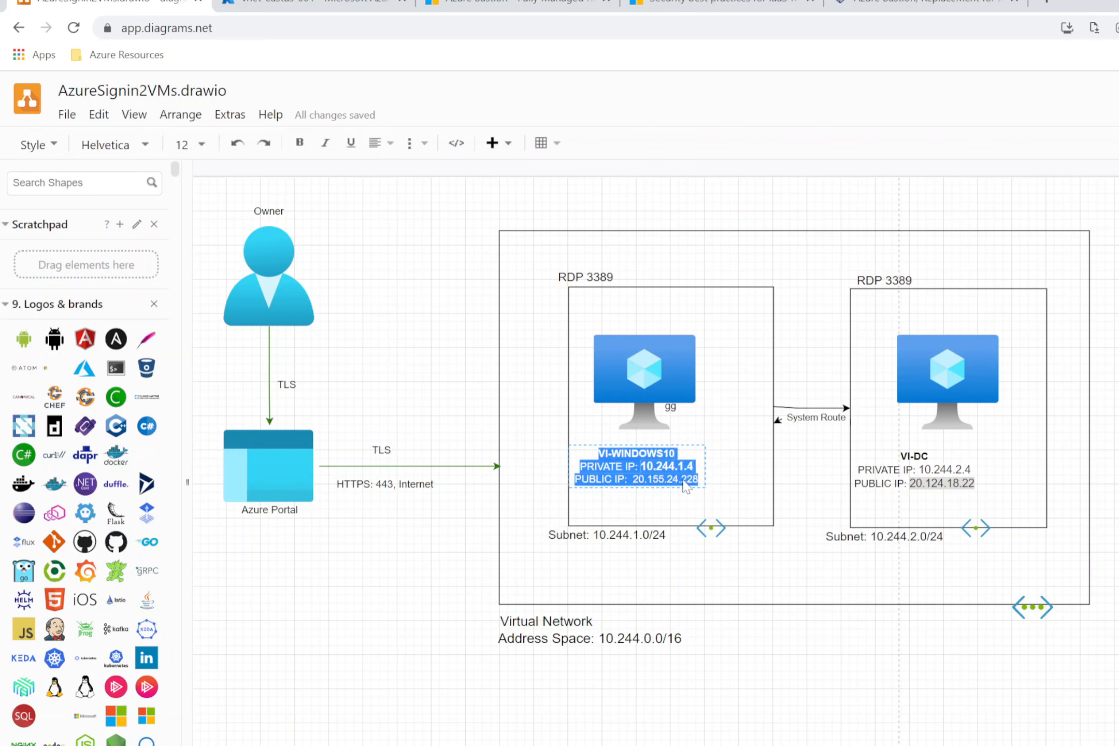
pyautogui.click(697, 480)
pyautogui.press('BackSpace')
pyautogui.press('BackSpace')
pyautogui.press('BackSpace')
pyautogui.press('BackSpace')
pyautogui.press('BackSpace')
pyautogui.press('BackSpace')
pyautogui.press('BackSpace')
pyautogui.press('BackSpace')
pyautogui.press('BackSpace')
pyautogui.press('BackSpace')
pyautogui.press('BackSpace')
pyautogui.press('BackSpace')
pyautogui.press('BackSpace')
pyautogui.press('BackSpace')
pyautogui.press('BackSpace')
pyautogui.press('BackSpace')
pyautogui.press('BackSpace')
pyautogui.press('BackSpace')
pyautogui.press('BackSpace')
pyautogui.press('BackSpace')
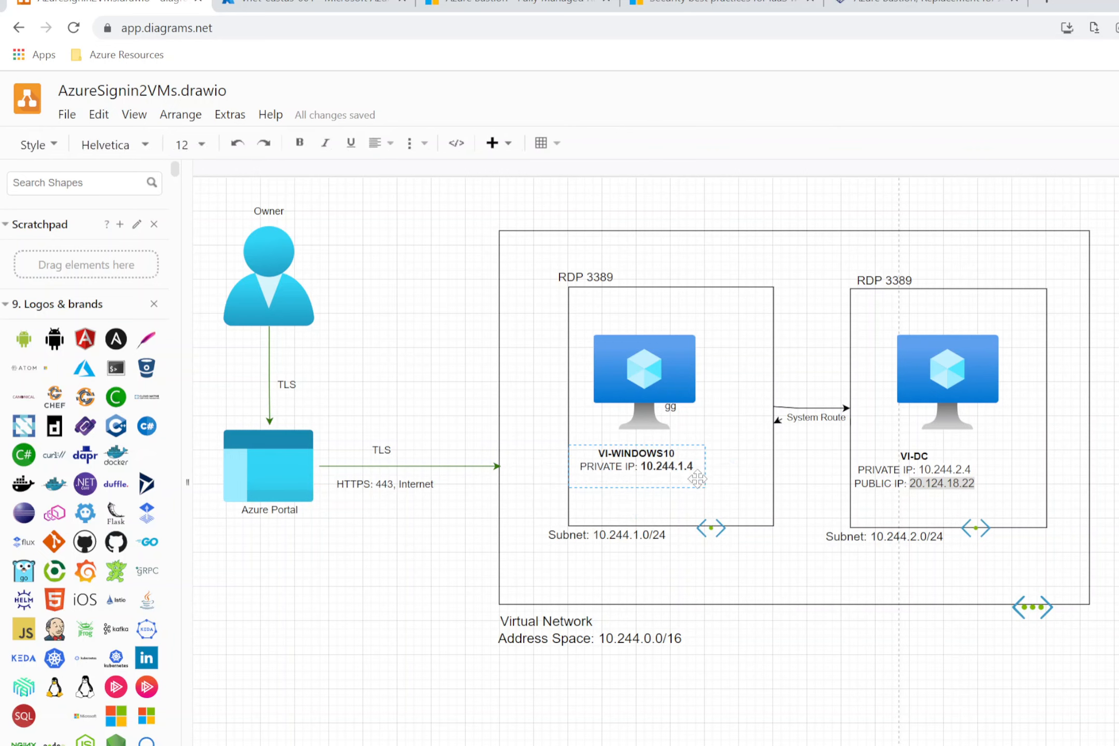
pyautogui.click(965, 482)
# Step: Delete the public IP line from the VI-DC label, then return to the Azure portal
pyautogui.doubleClick(969, 486)
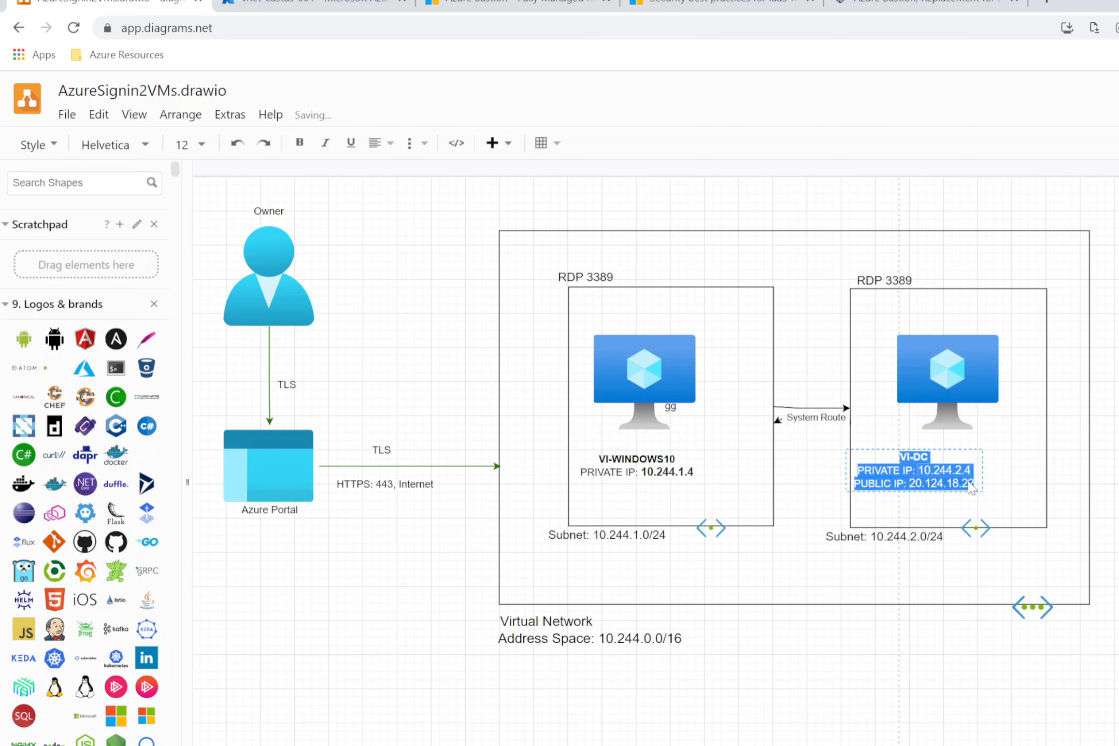
pyautogui.click(976, 488)
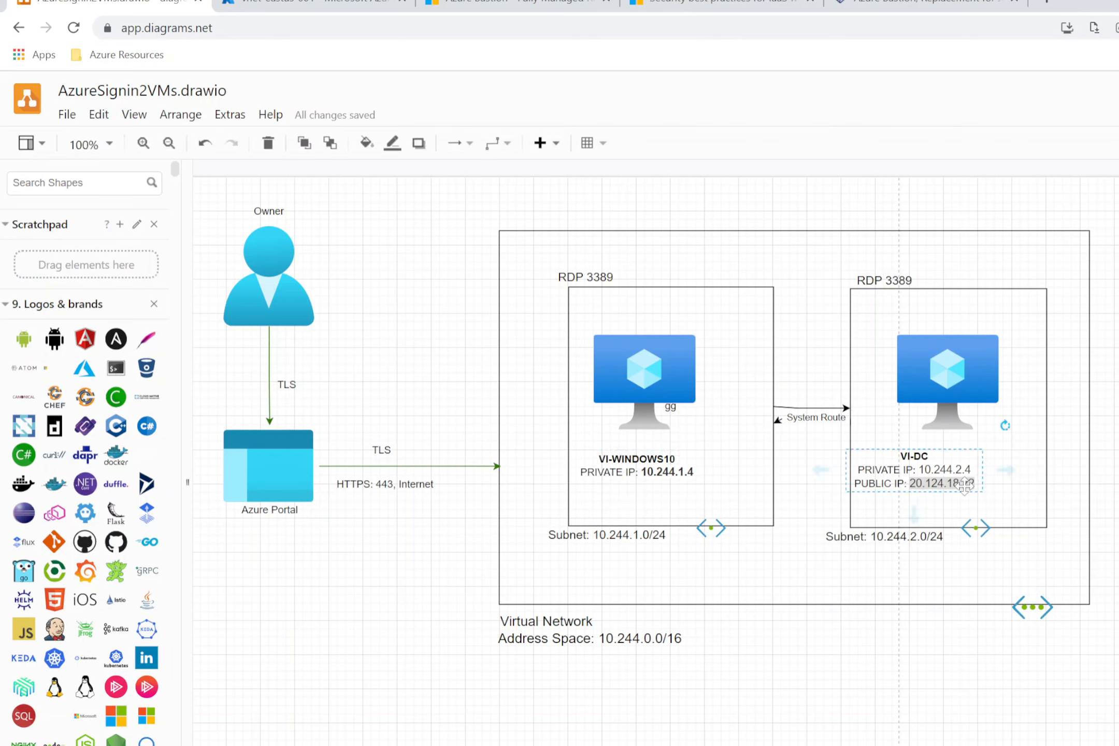
pyautogui.doubleClick(896, 476)
pyautogui.click(905, 484)
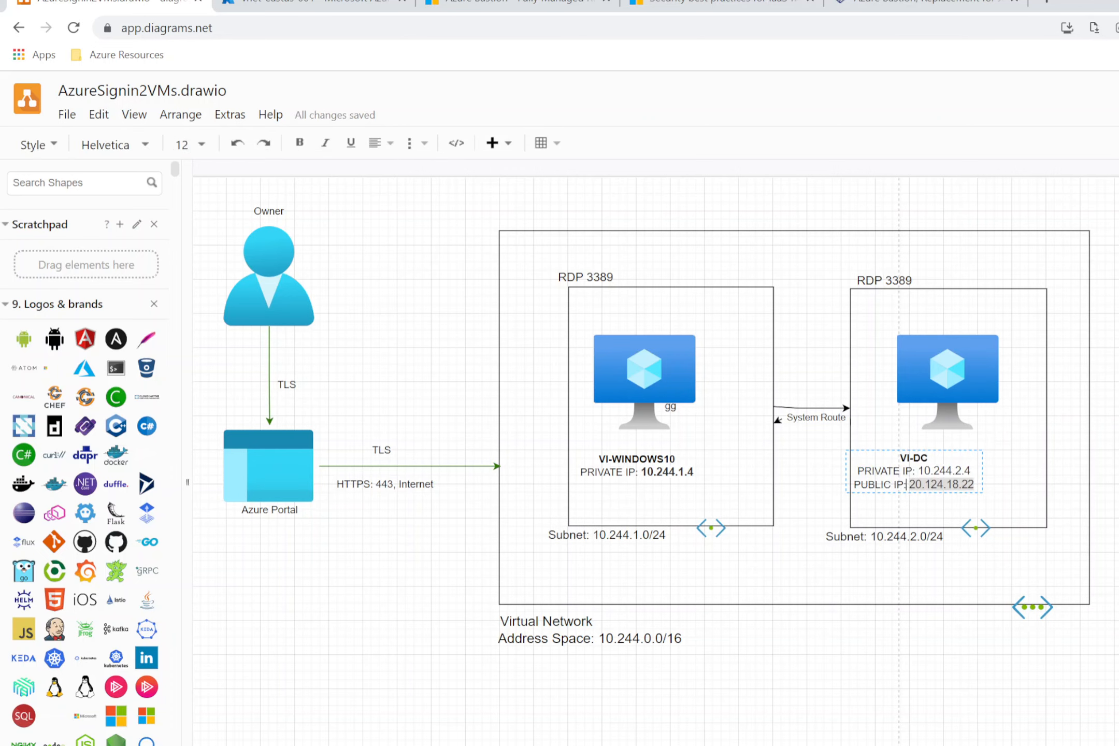
pyautogui.press('BackSpace')
pyautogui.press('BackSpace')
pyautogui.press('BackSpace')
pyautogui.press('BackSpace')
pyautogui.press('BackSpace')
pyautogui.press('BackSpace')
pyautogui.press('BackSpace')
pyautogui.press('BackSpace')
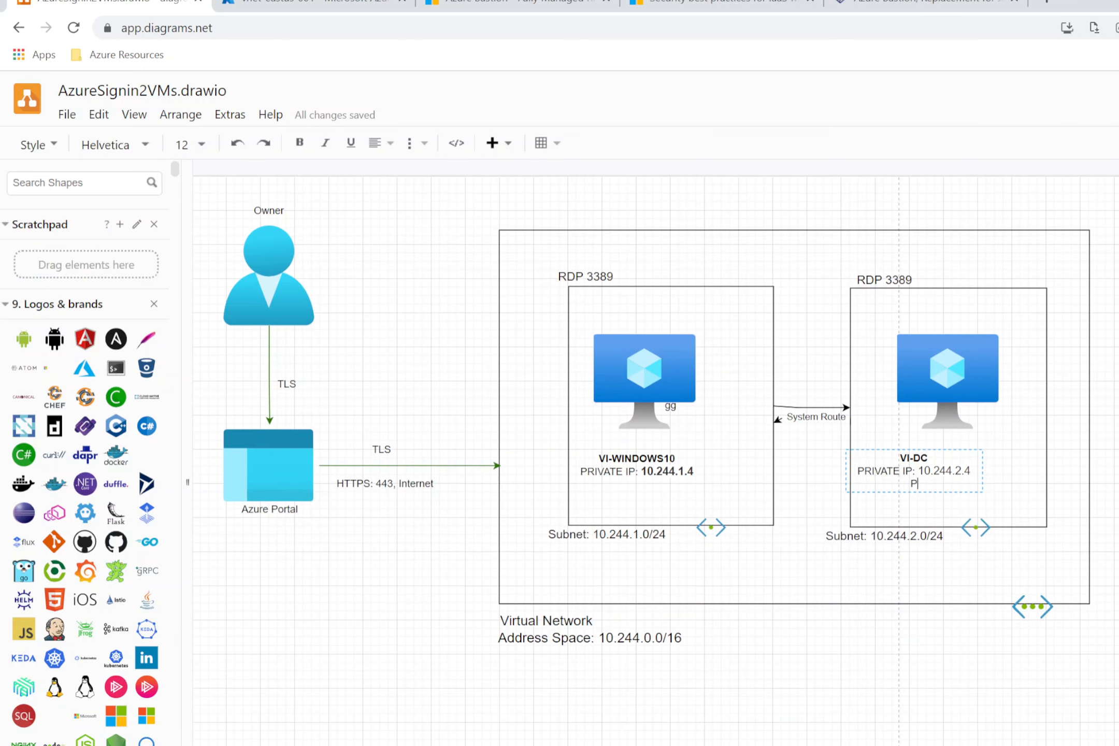
pyautogui.click(1038, 444)
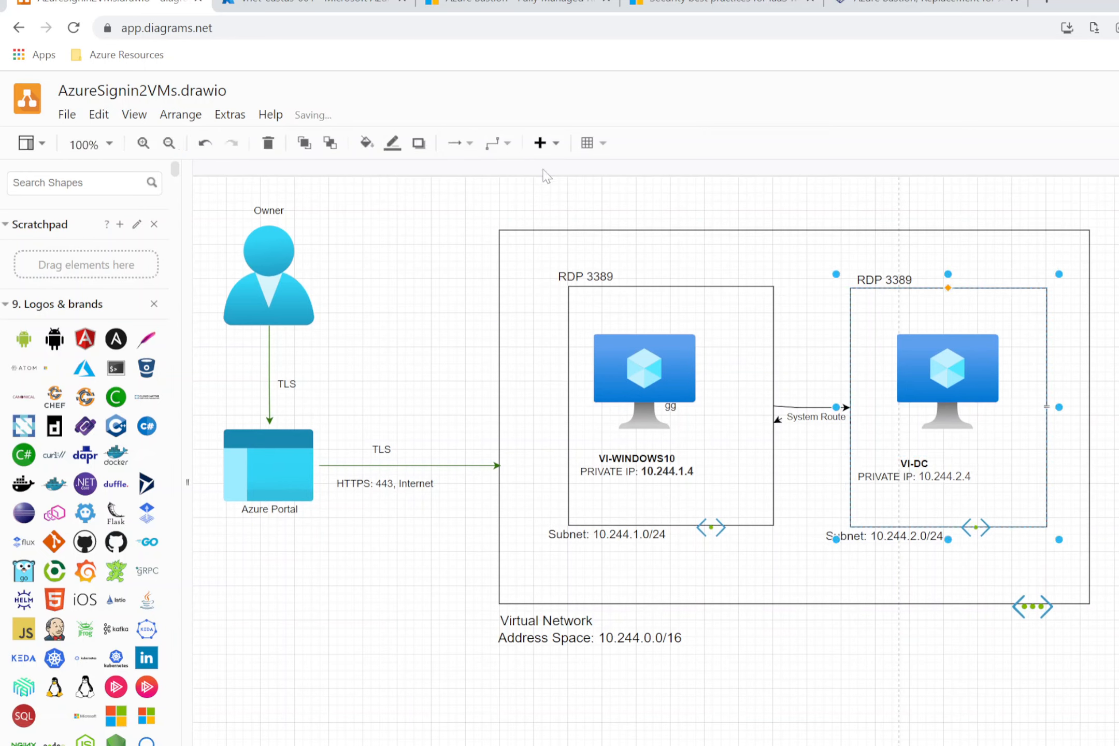
pyautogui.click(280, 6)
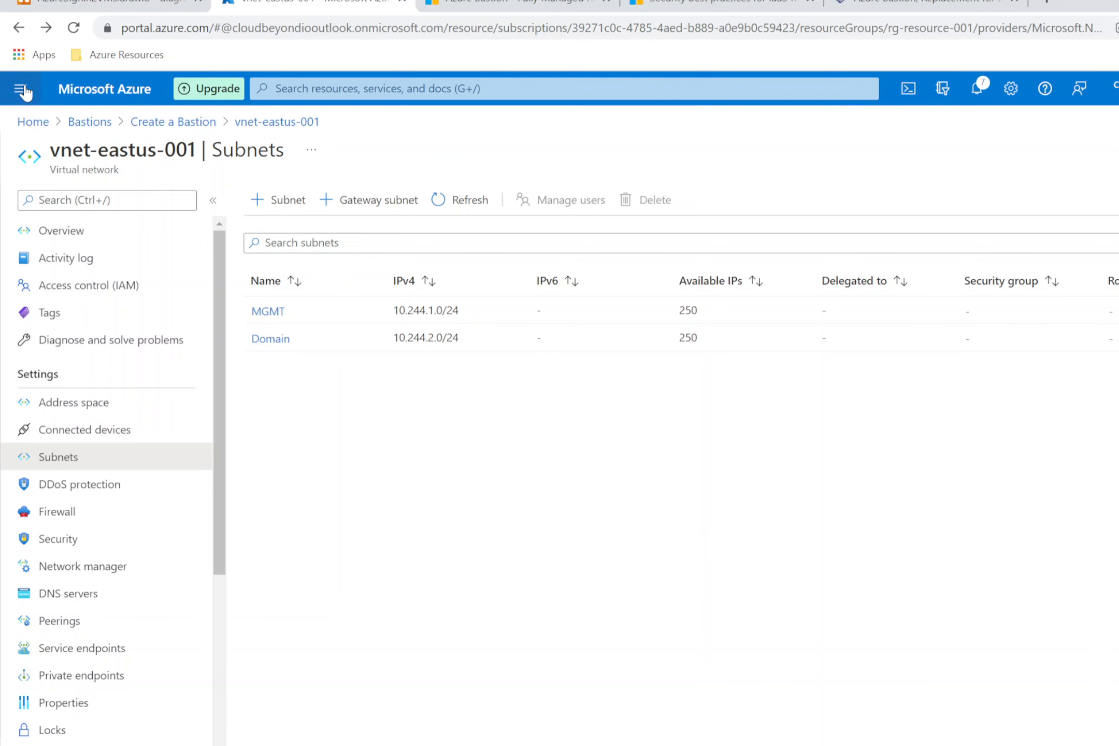
# Step: Search 'resource' to reach Resource groups, discarding unsaved edits
pyautogui.click(363, 88)
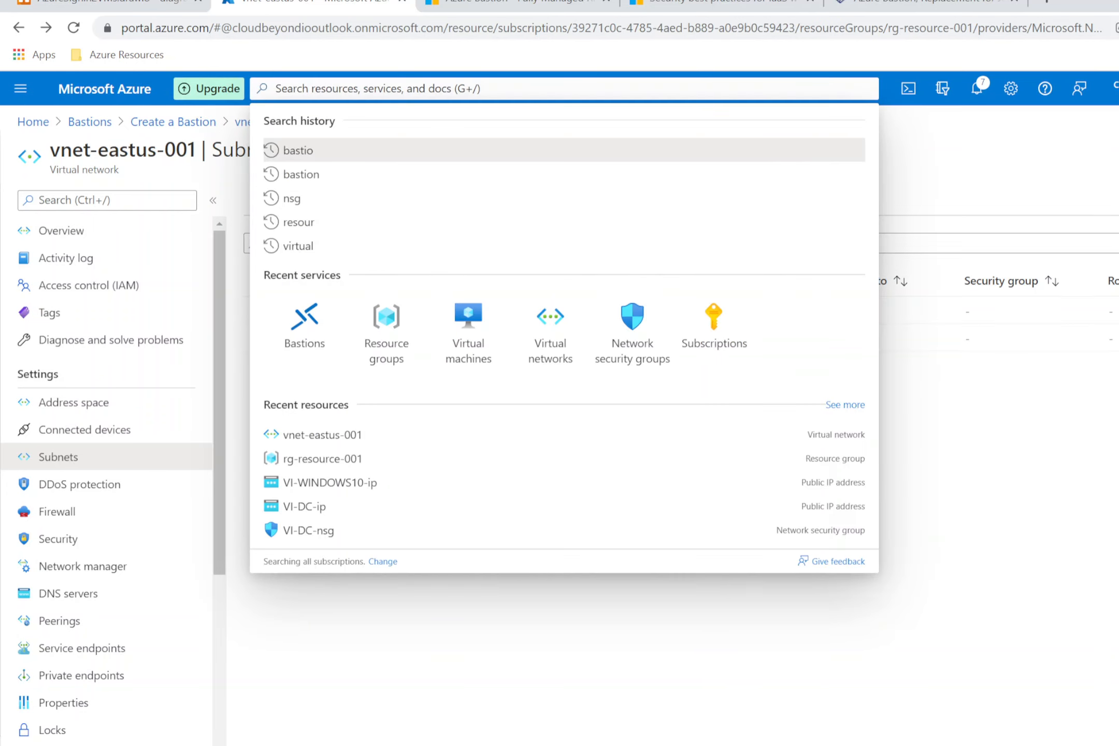
pyautogui.write('resource')
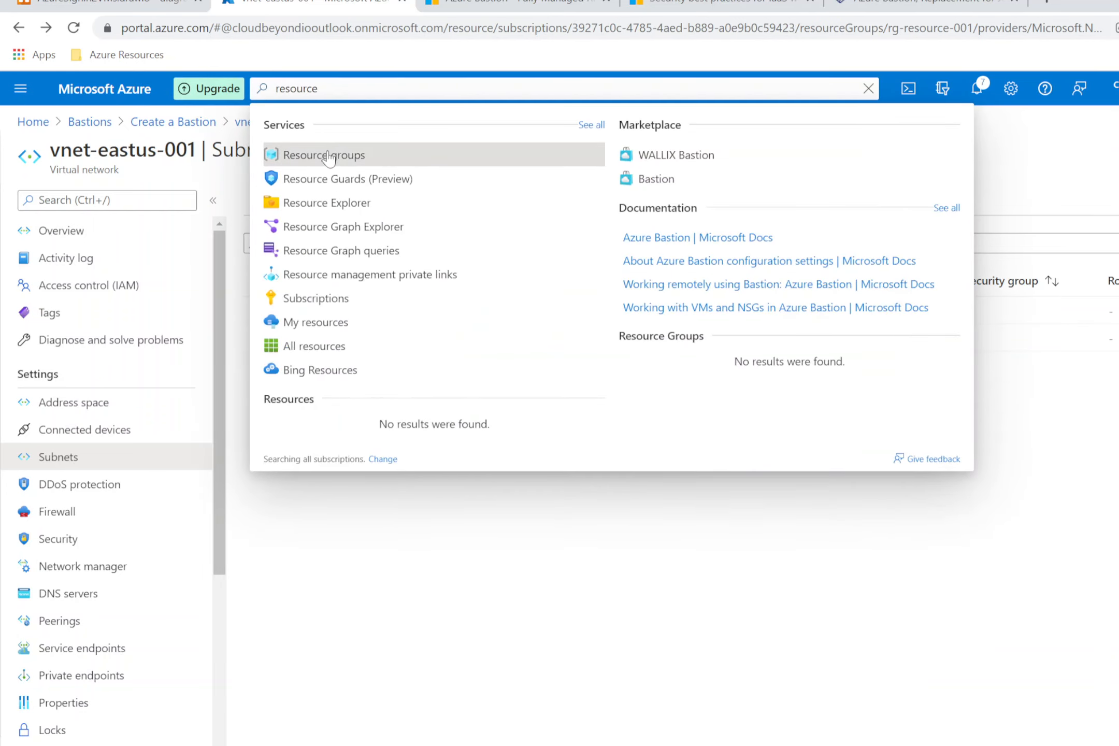
pyautogui.click(329, 155)
pyautogui.click(729, 128)
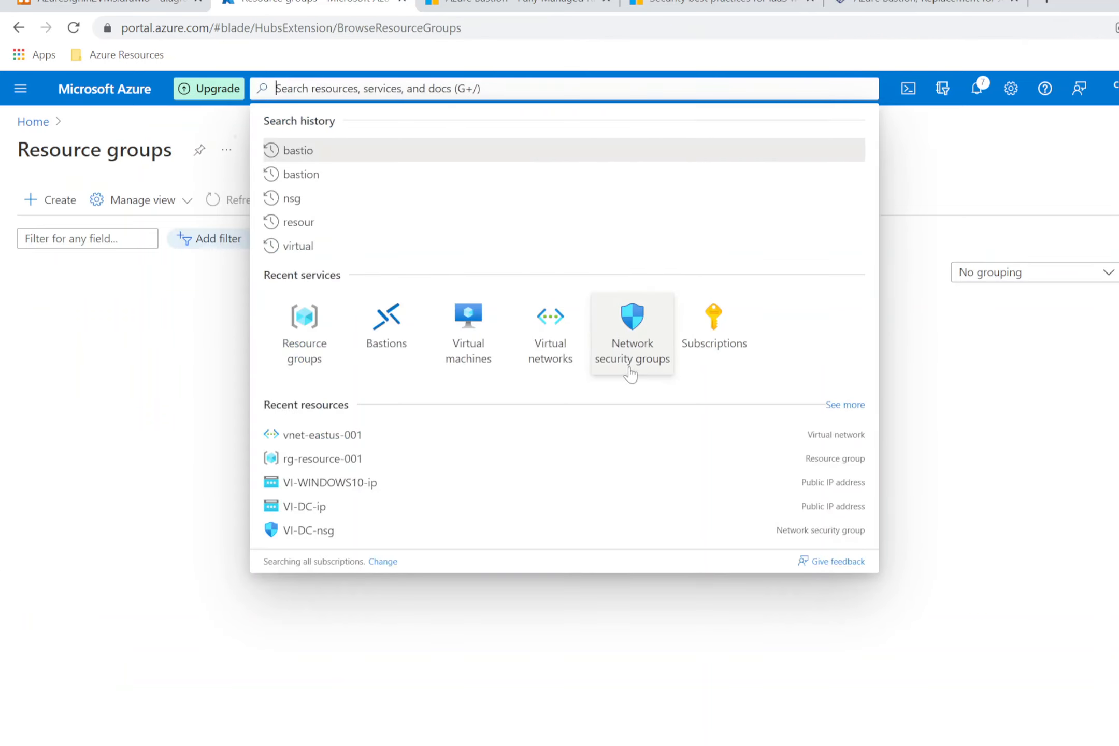
pyautogui.click(243, 500)
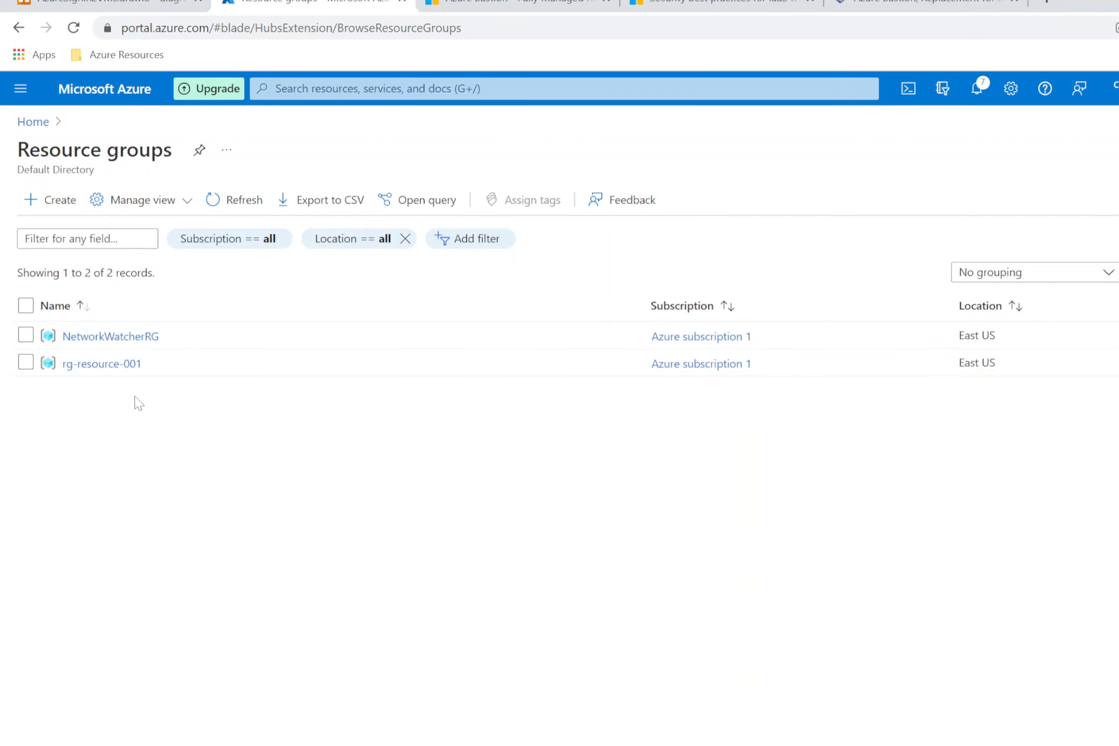
# Step: Open rg-resource-001 and review its nine resources, including both VMs and vnet-eastus-001
pyautogui.click(91, 364)
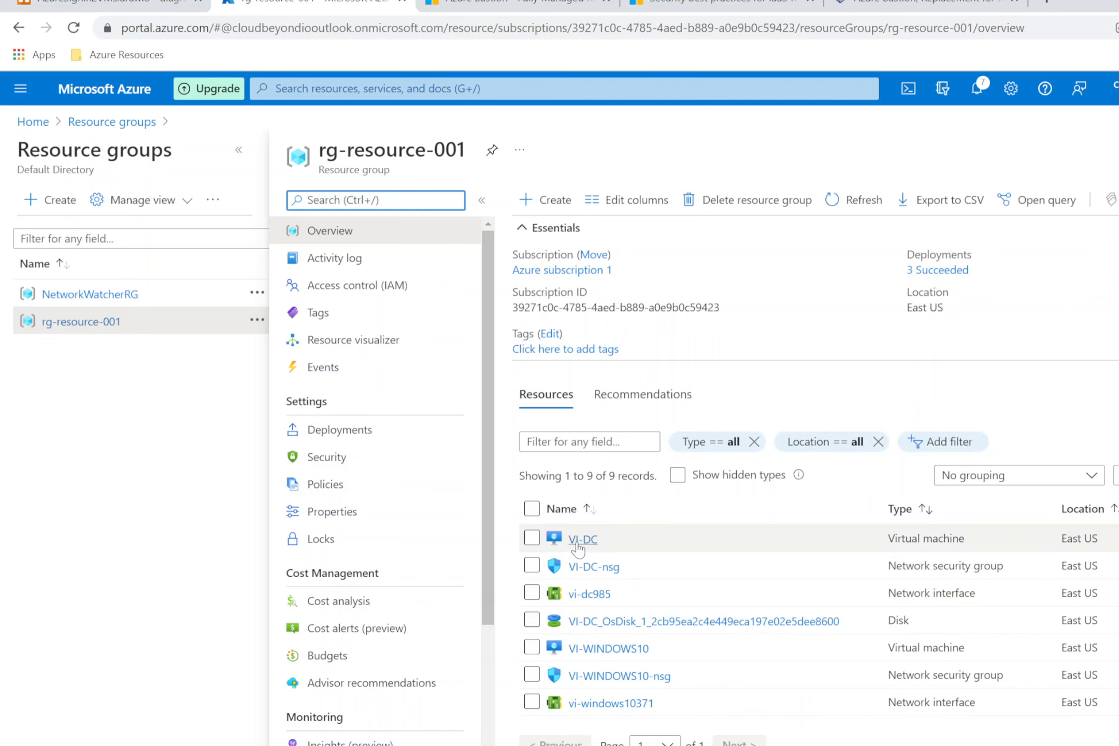
pyautogui.moveTo(578, 546)
pyautogui.scroll(-2, 601, 596)
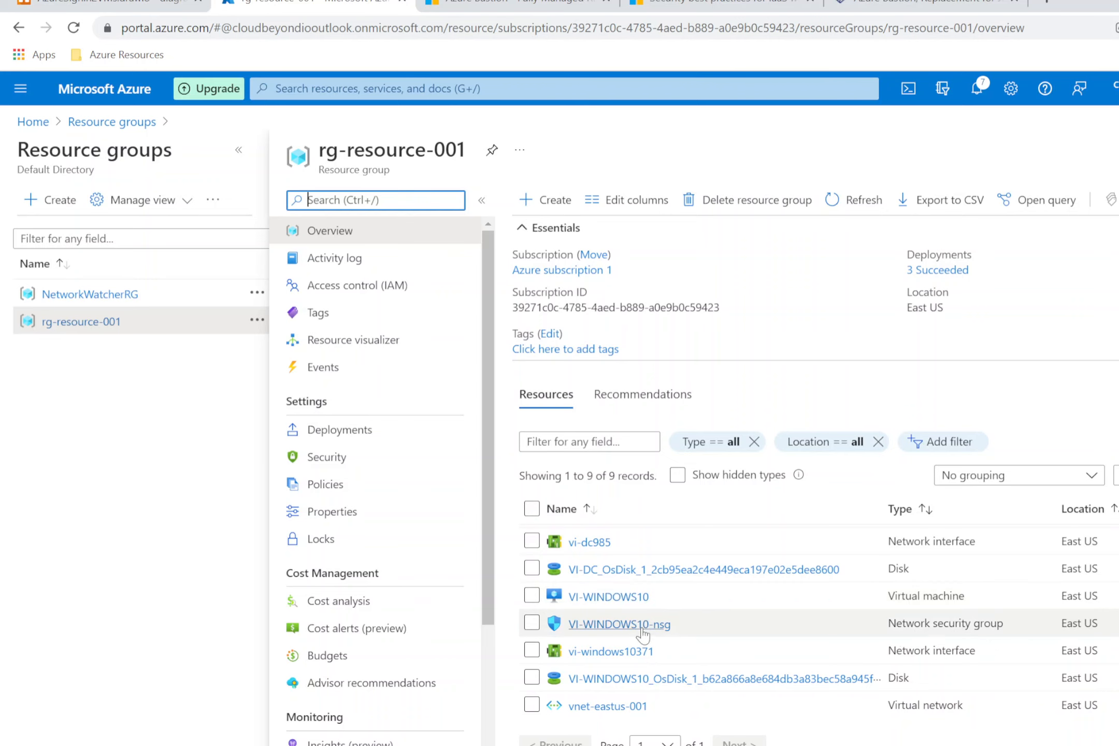
pyautogui.moveTo(642, 633)
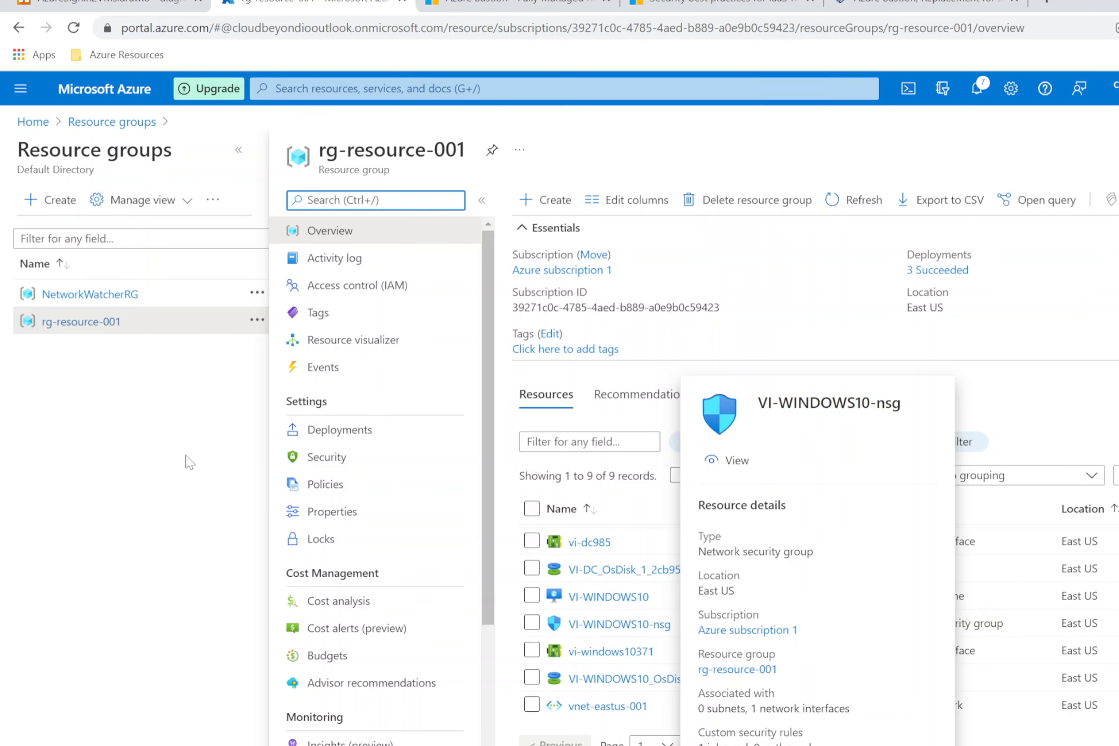
# Step: Search 'virtual' and refresh the Virtual machines list showing VI-DC and VI-WINDOWS10 running
pyautogui.click(377, 89)
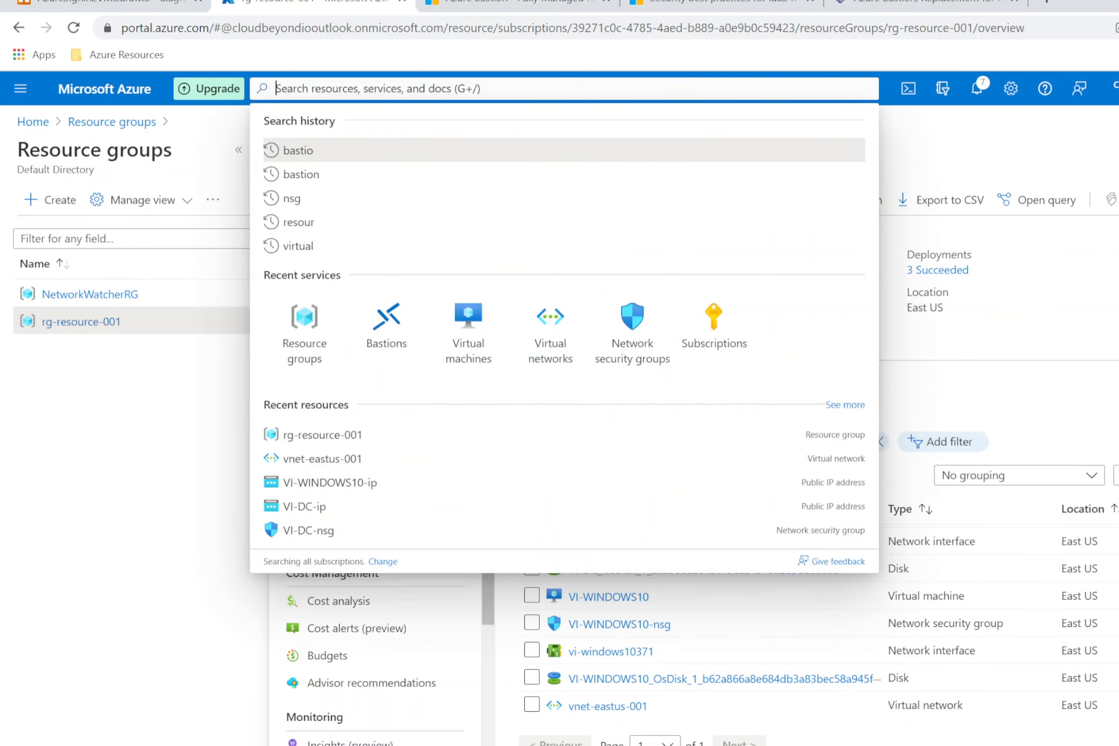
pyautogui.write('virtual')
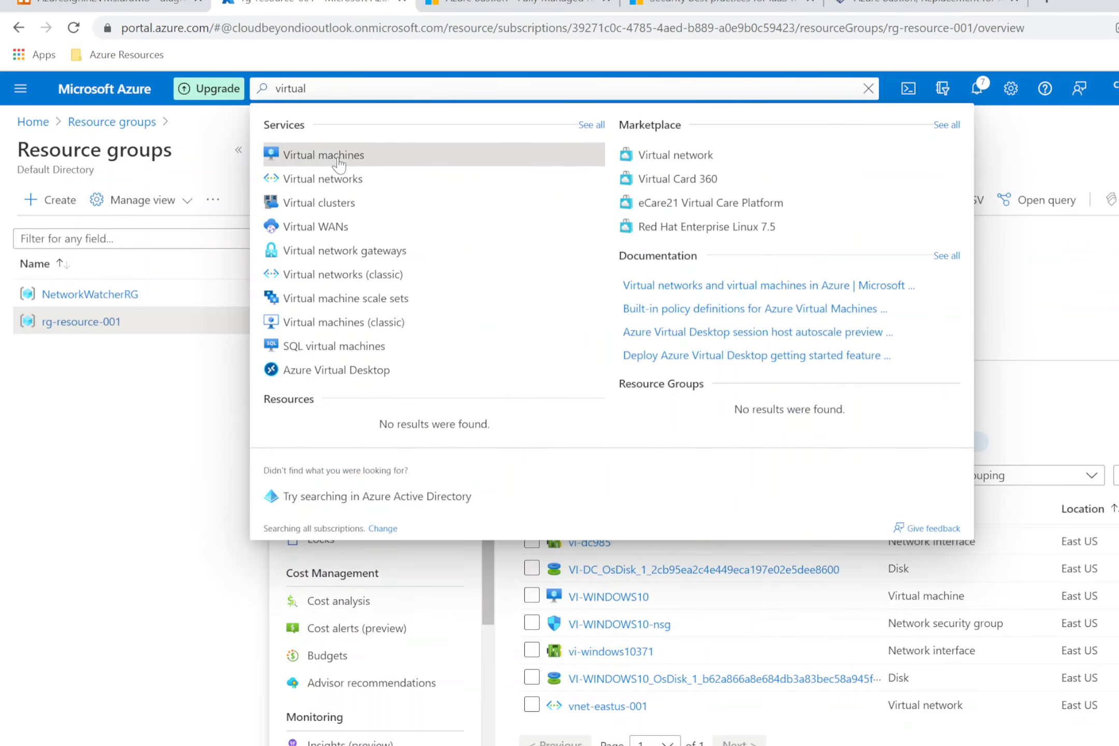
pyautogui.click(369, 156)
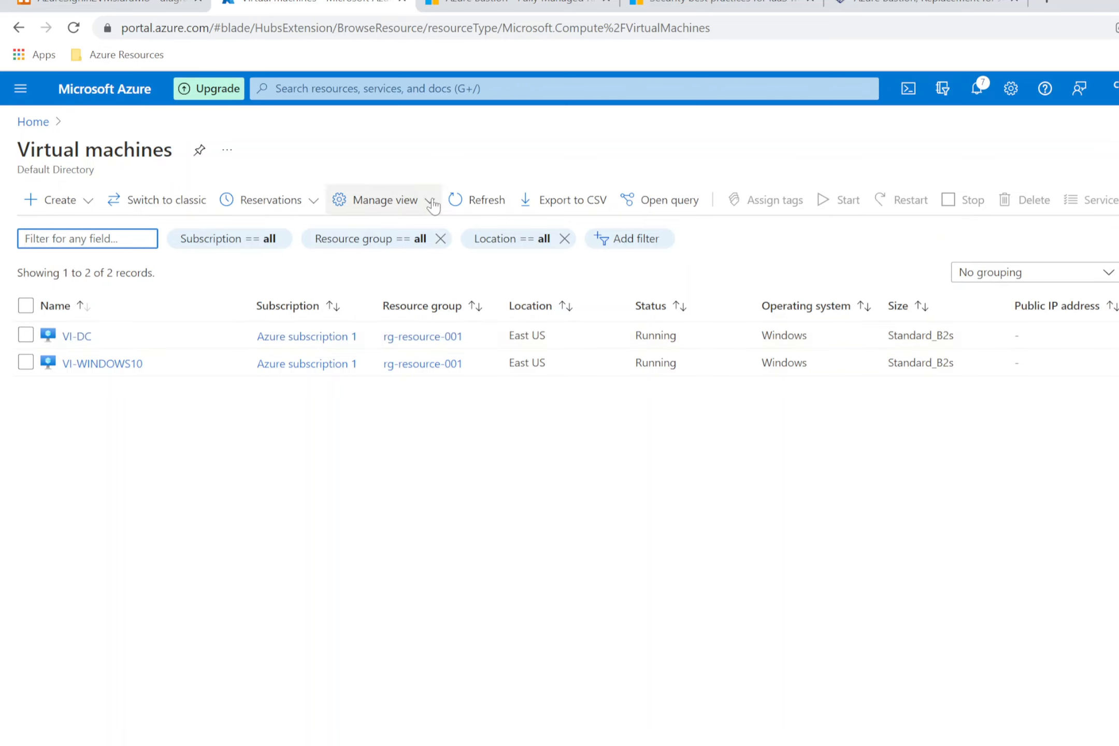
pyautogui.click(474, 200)
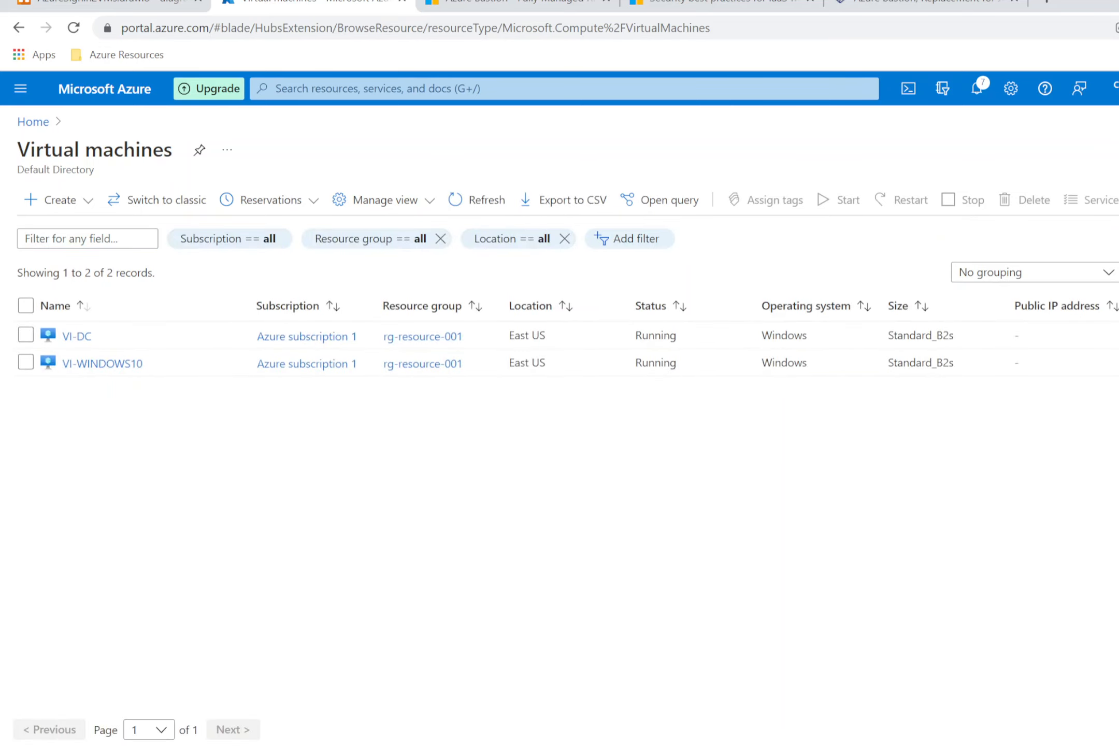
pyautogui.click(118, 4)
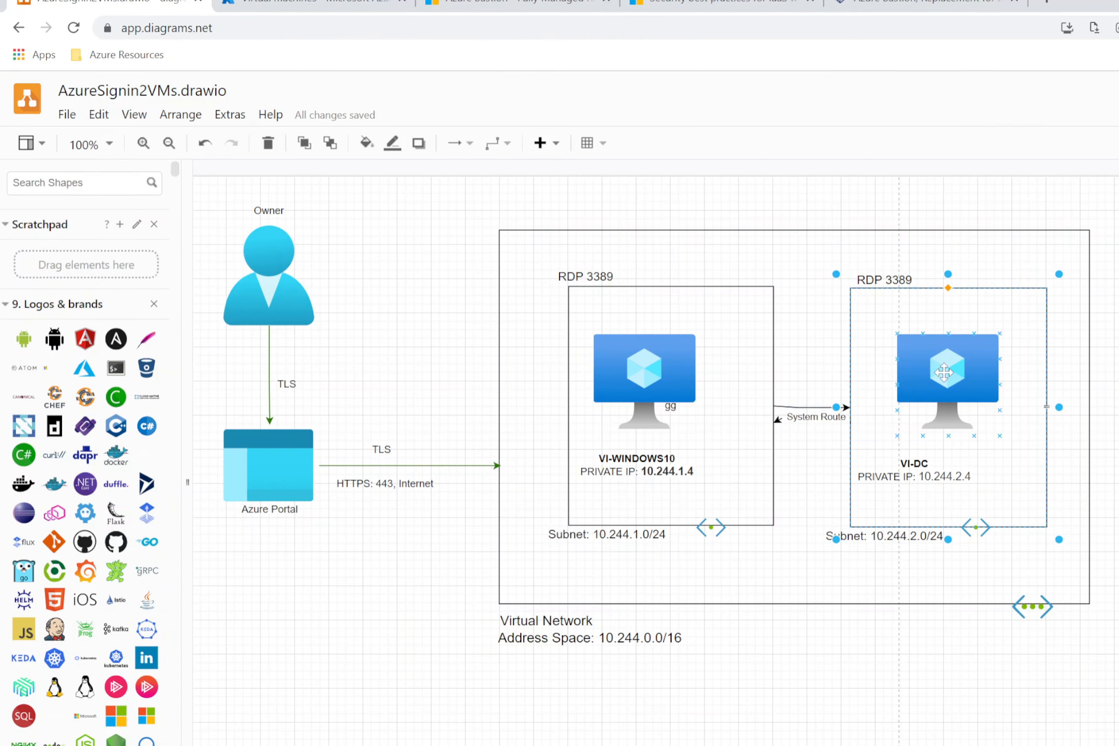
pyautogui.click(346, 4)
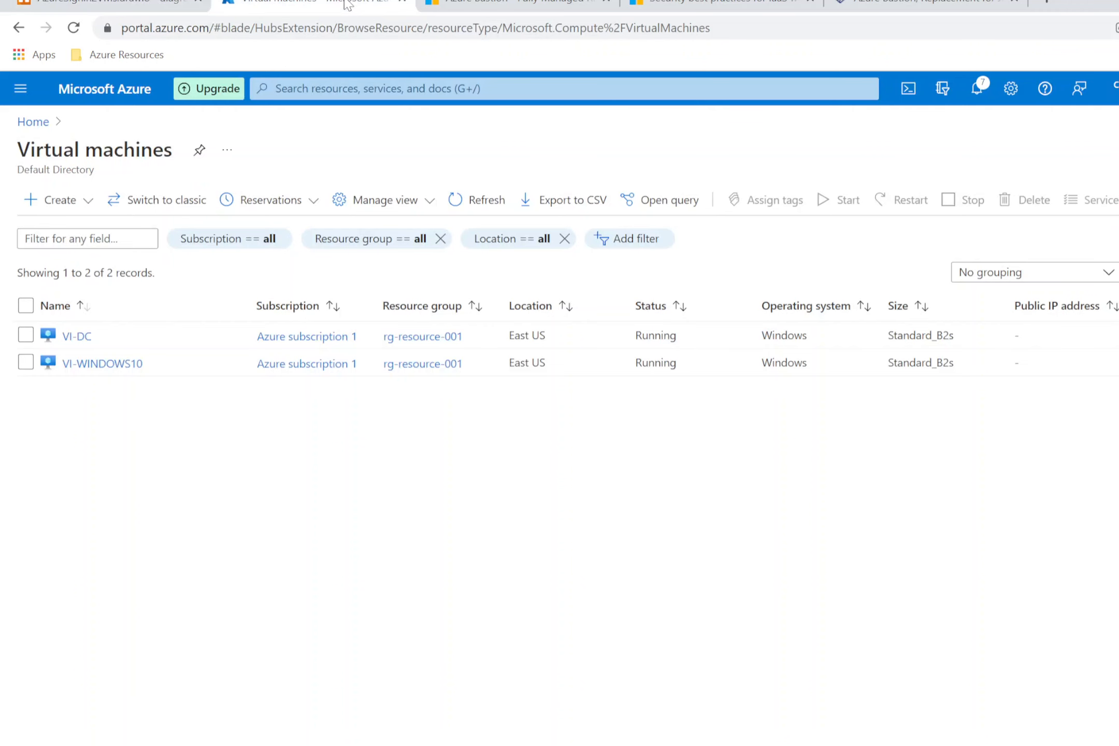
# Step: Highlight the Bastion overview's points on no public IP exposure and peered networks, then return to VMs
pyautogui.click(518, 4)
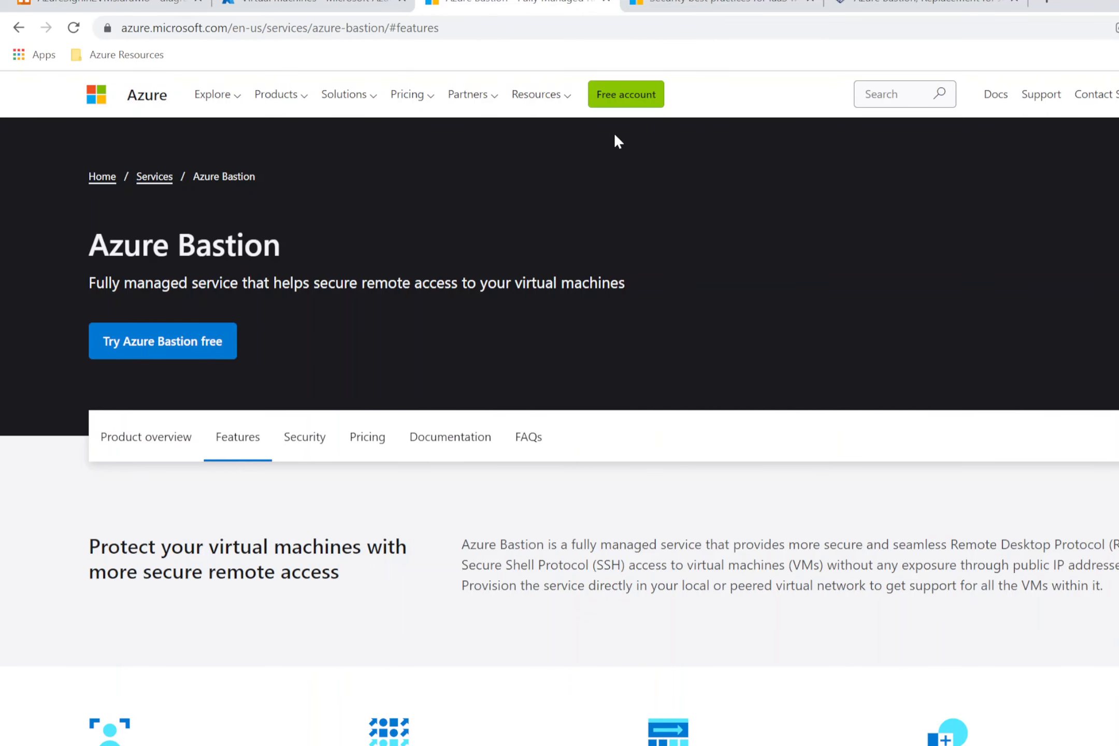
pyautogui.scroll(-1, 425, 369)
pyautogui.scroll(1, 425, 369)
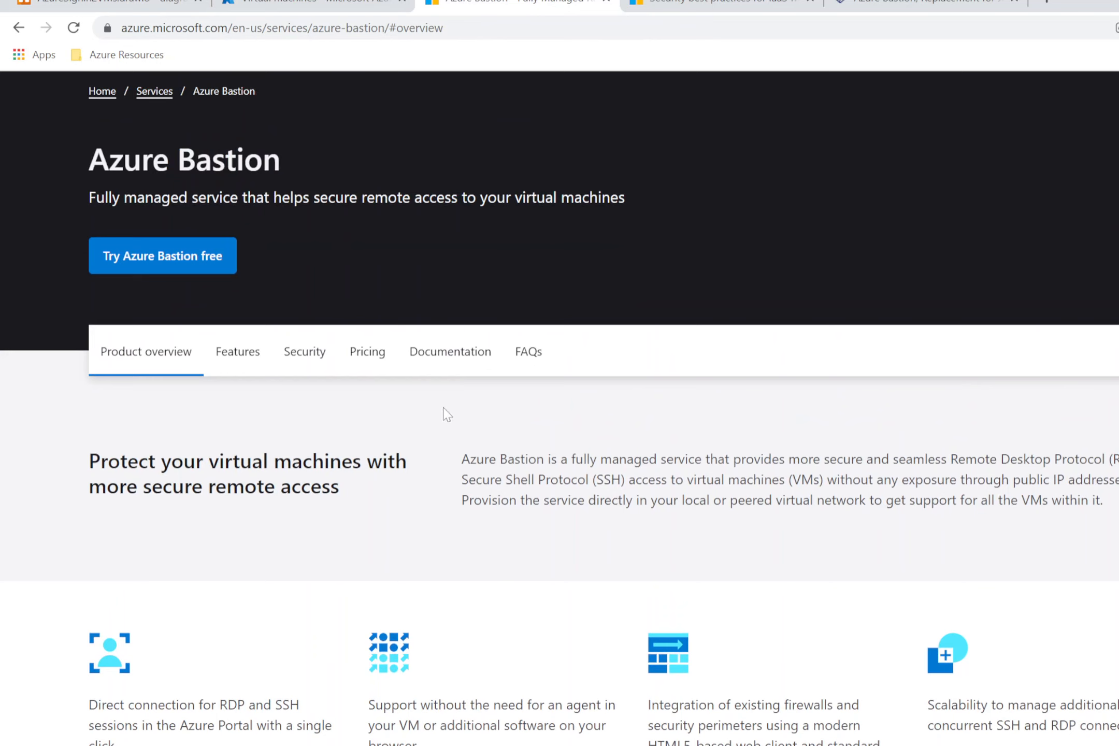
pyautogui.moveTo(462, 460); pyautogui.dragTo(754, 461)
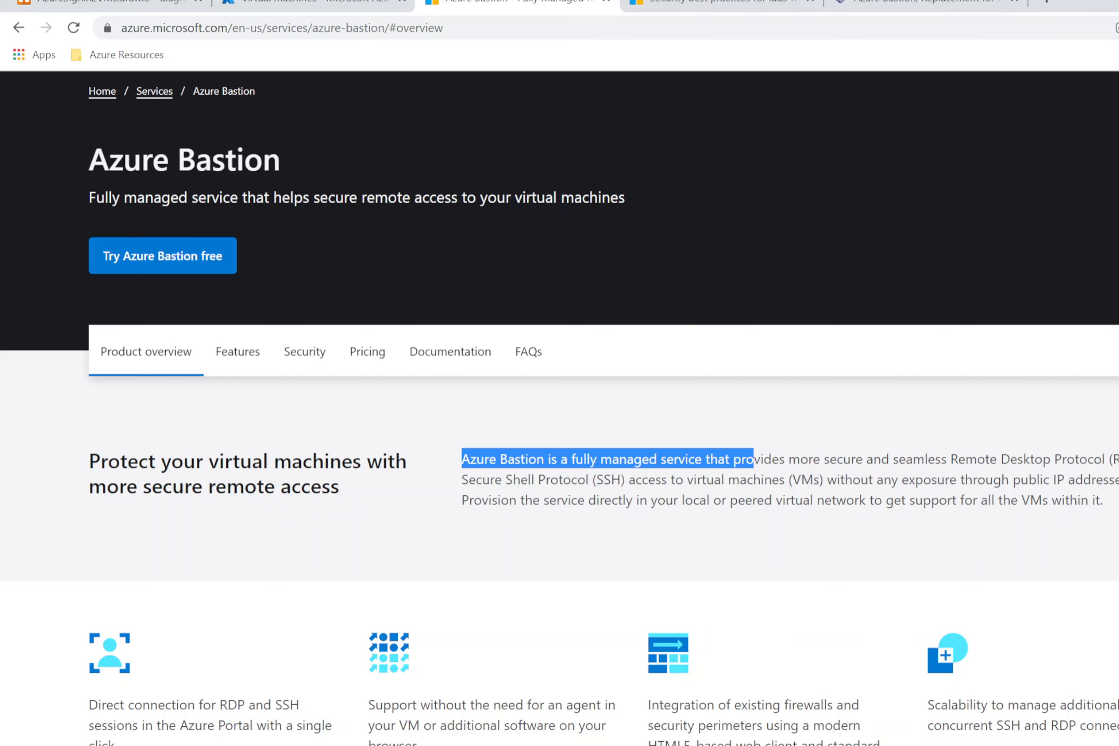
pyautogui.moveTo(708, 480); pyautogui.dragTo(874, 501)
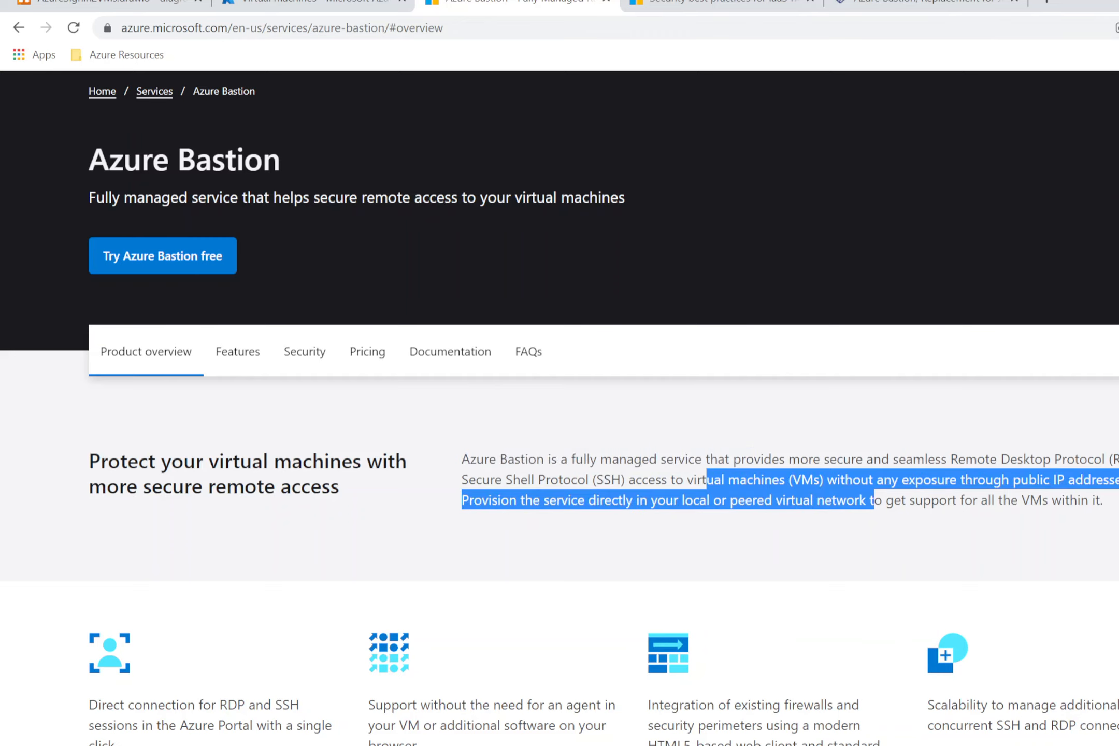
pyautogui.click(512, 526)
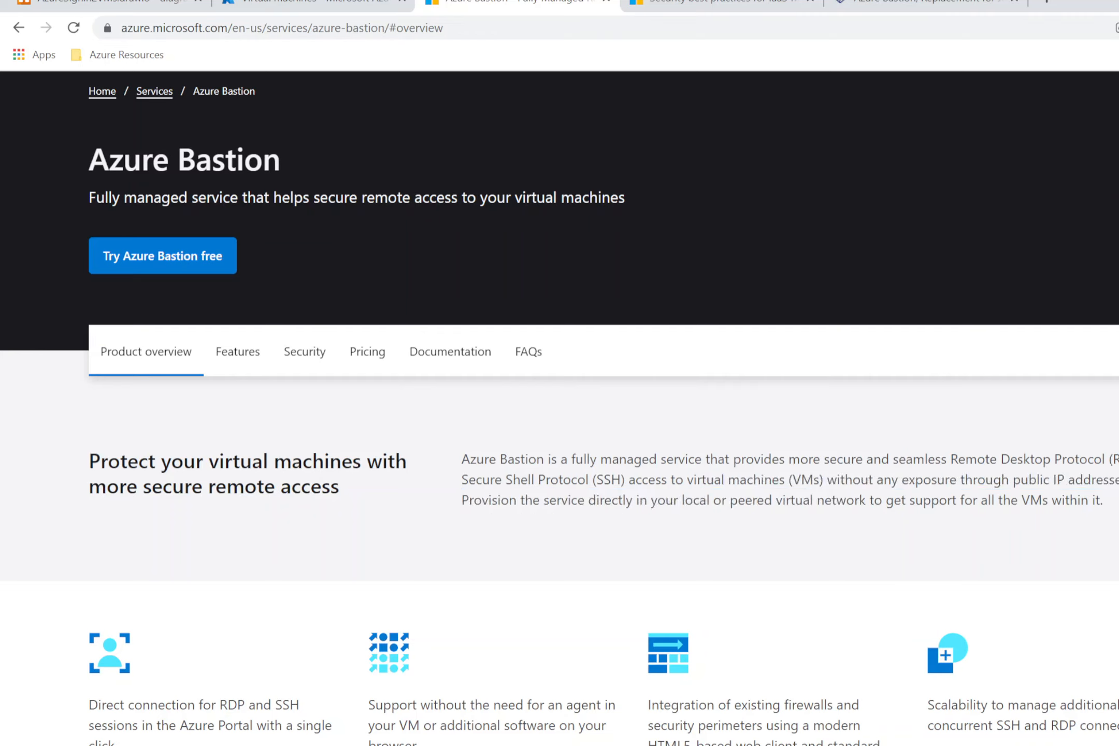
pyautogui.moveTo(745, 513); pyautogui.dragTo(1096, 512)
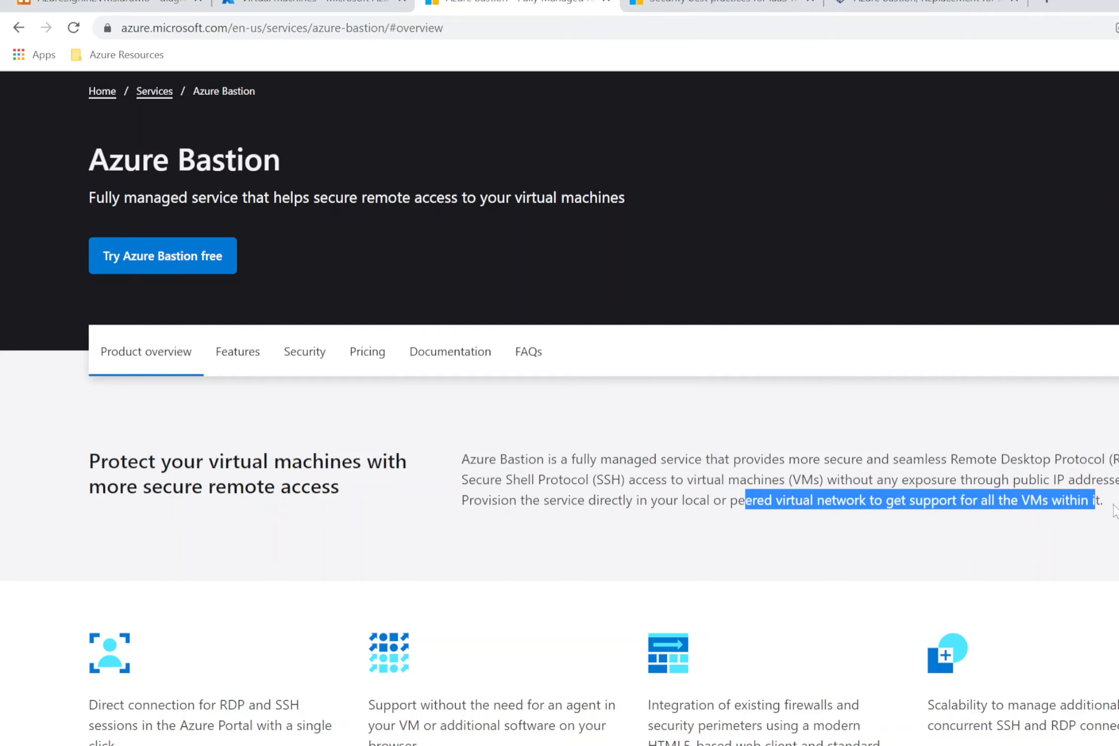
pyautogui.click(1035, 525)
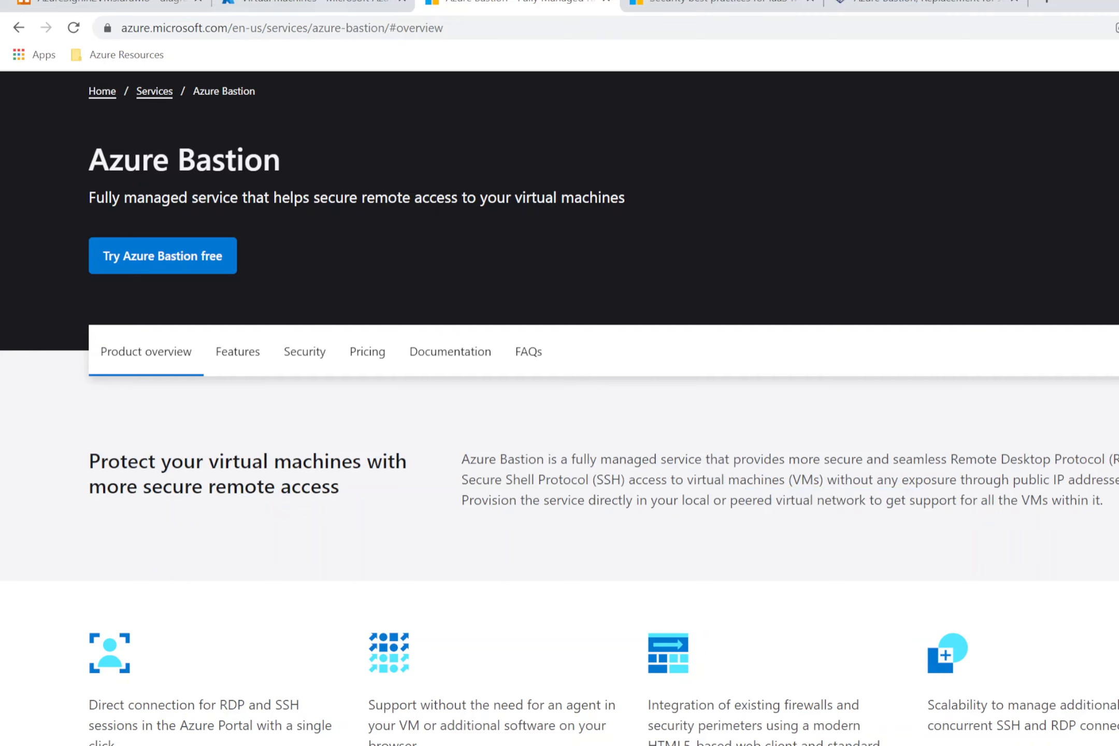
pyautogui.click(308, 5)
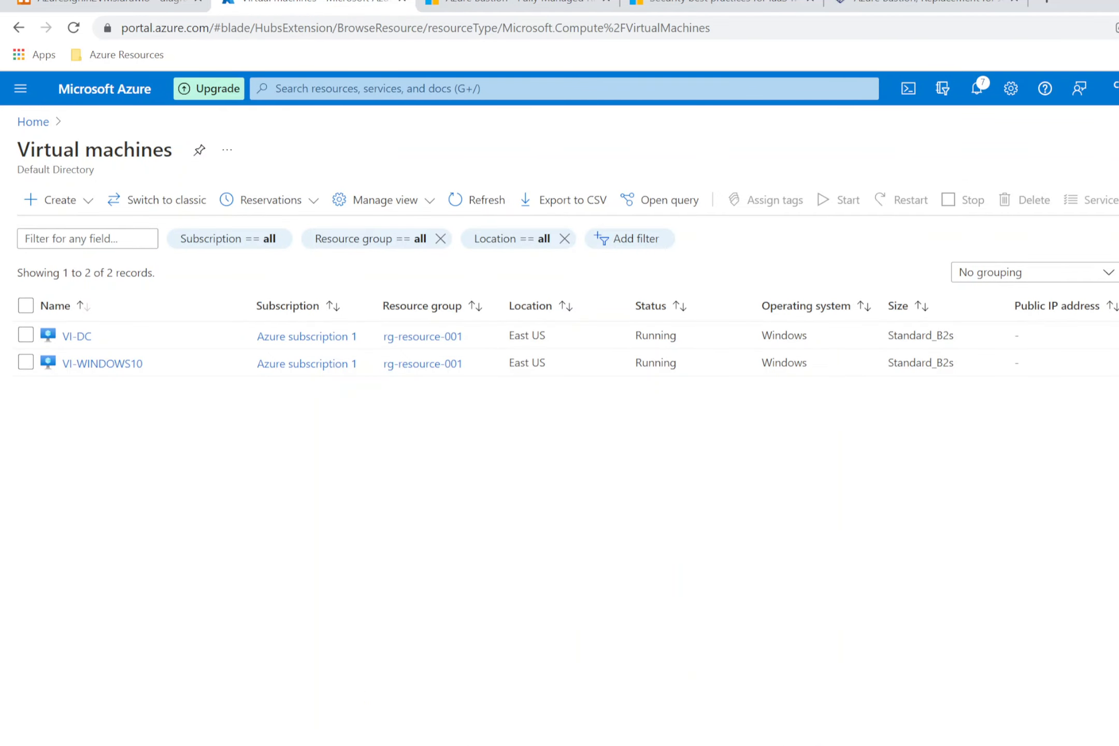
# Step: Start a new Bastion in resource group rg-resource-001 named AzureBastion
pyautogui.click(378, 89)
pyautogui.write('bastion')
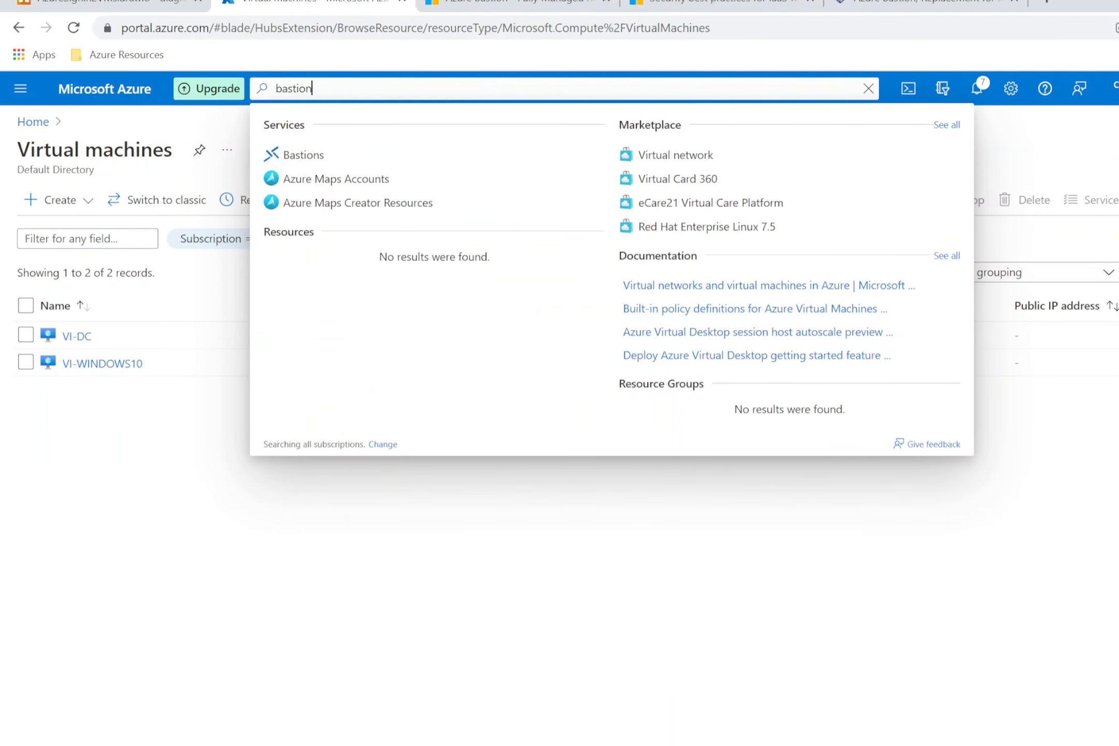
pyautogui.click(310, 156)
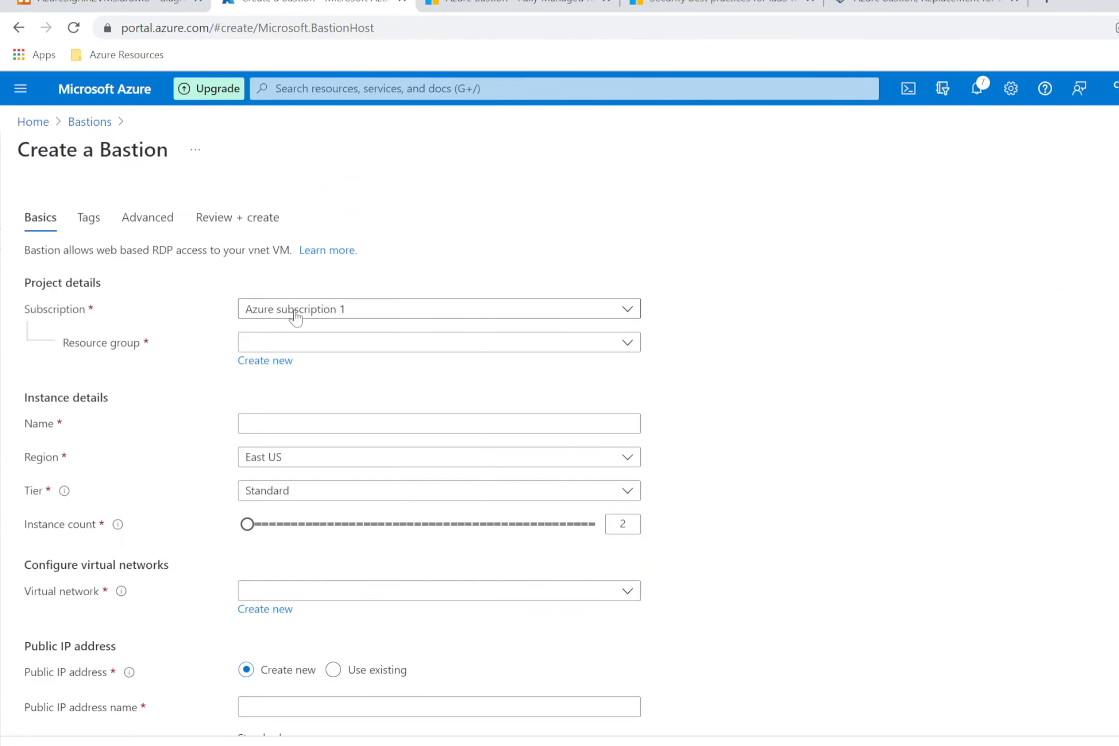
pyautogui.click(302, 342)
pyautogui.click(288, 428)
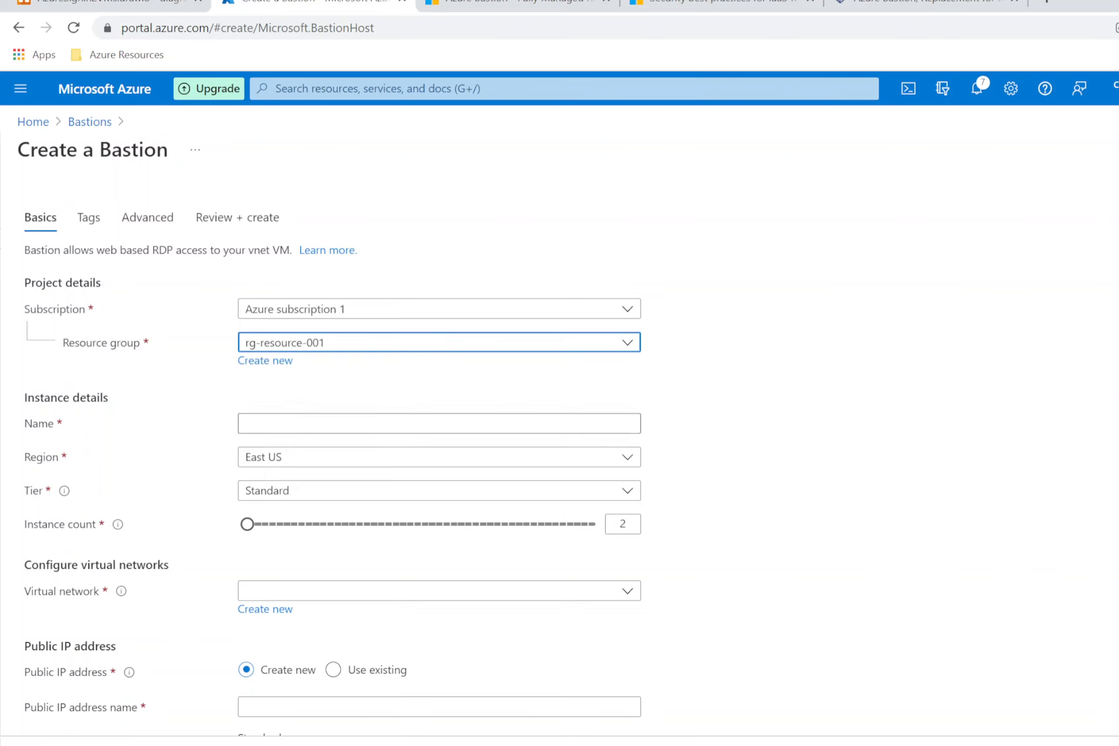
pyautogui.scroll(-2, 332, 396)
pyautogui.click(283, 338)
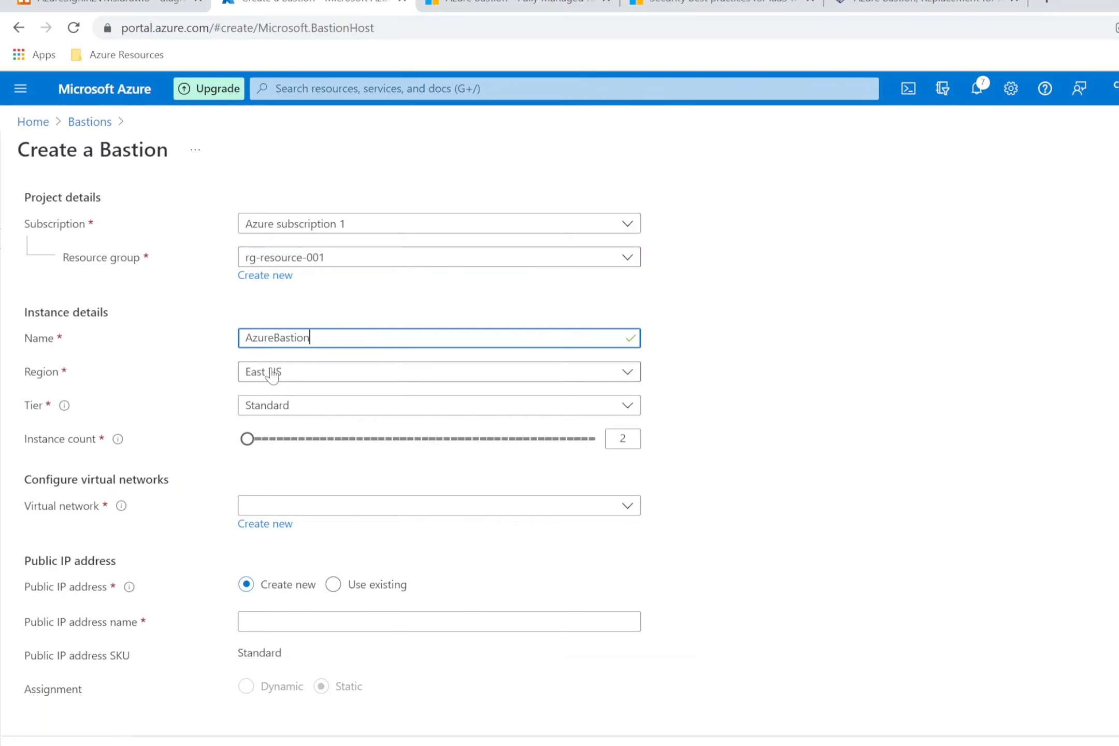
# Step: Set the Bastion tier to Basic and virtual network to vnet-eastus-001; the subnet list is empty
pyautogui.click(304, 406)
pyautogui.click(279, 435)
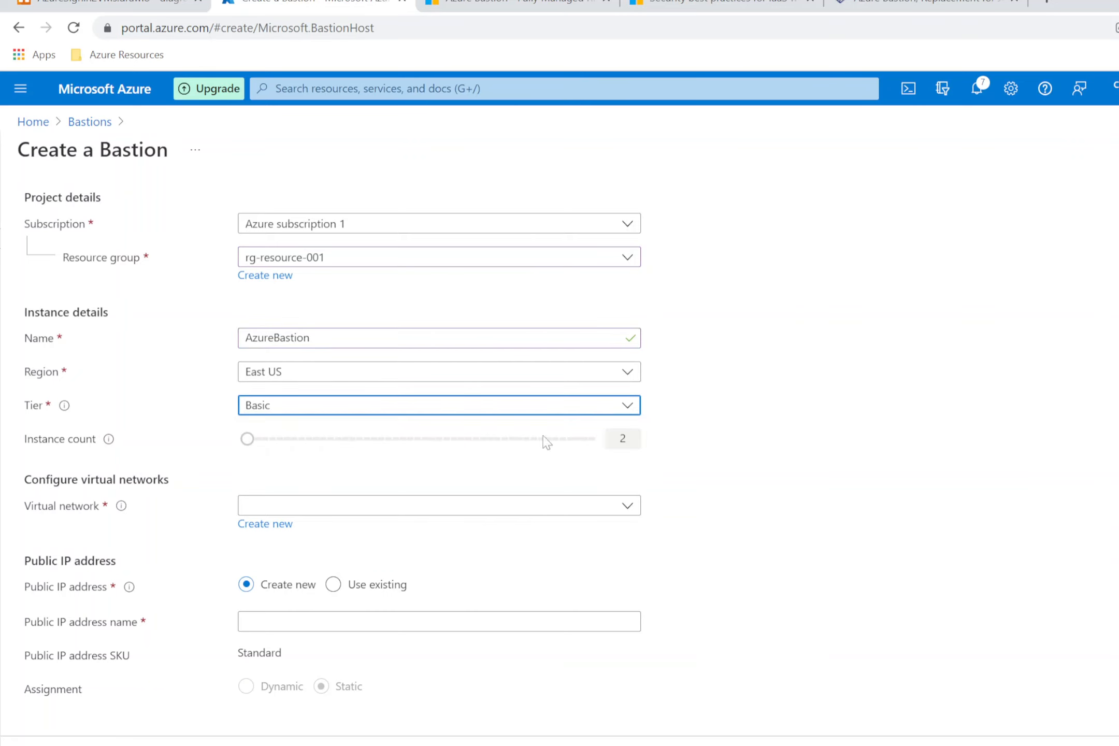
pyautogui.click(261, 503)
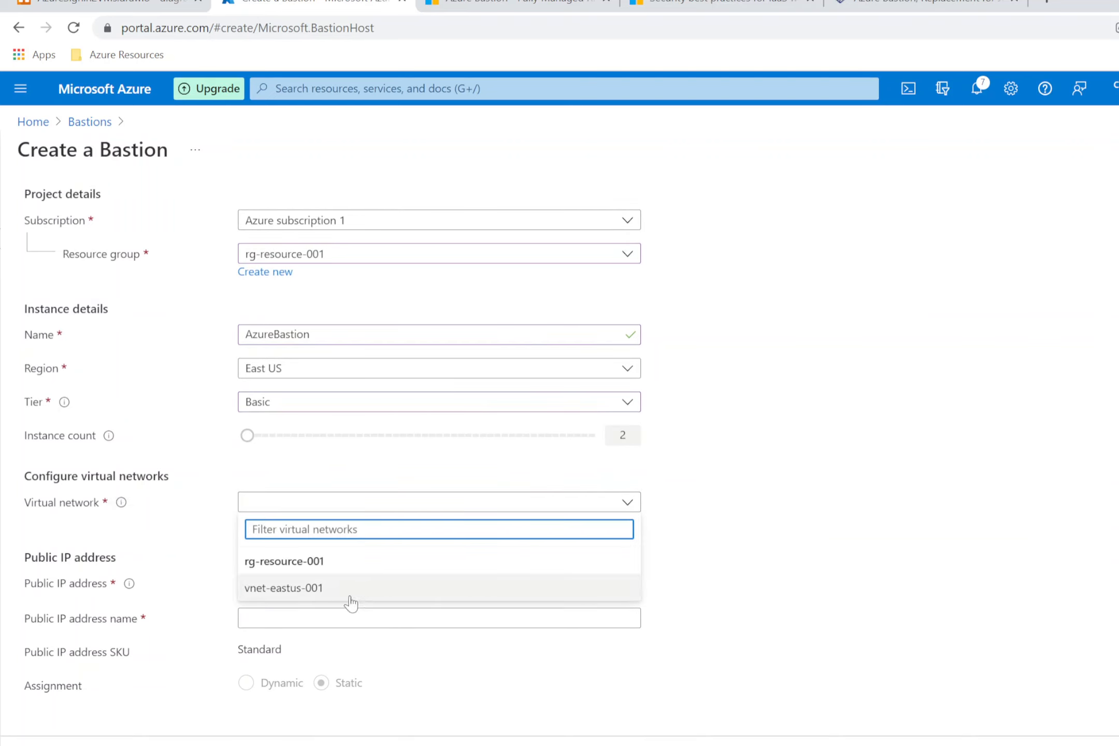
pyautogui.click(351, 603)
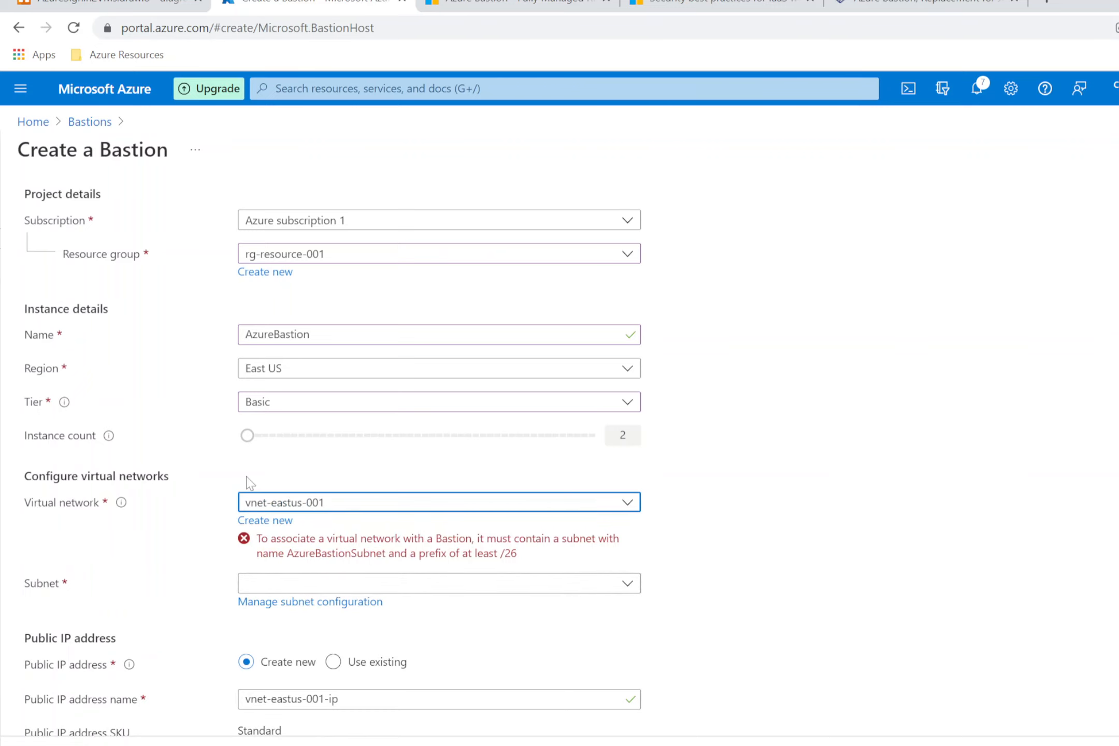
pyautogui.scroll(-1, 190, 609)
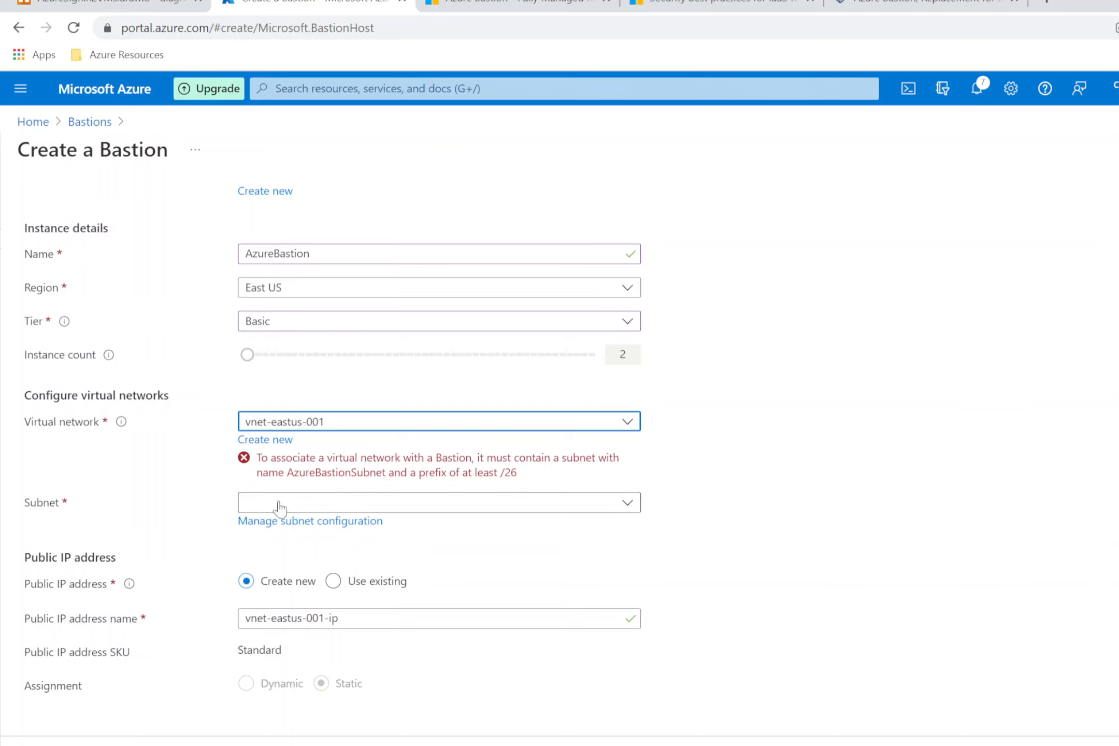
pyautogui.click(294, 503)
pyautogui.click(777, 510)
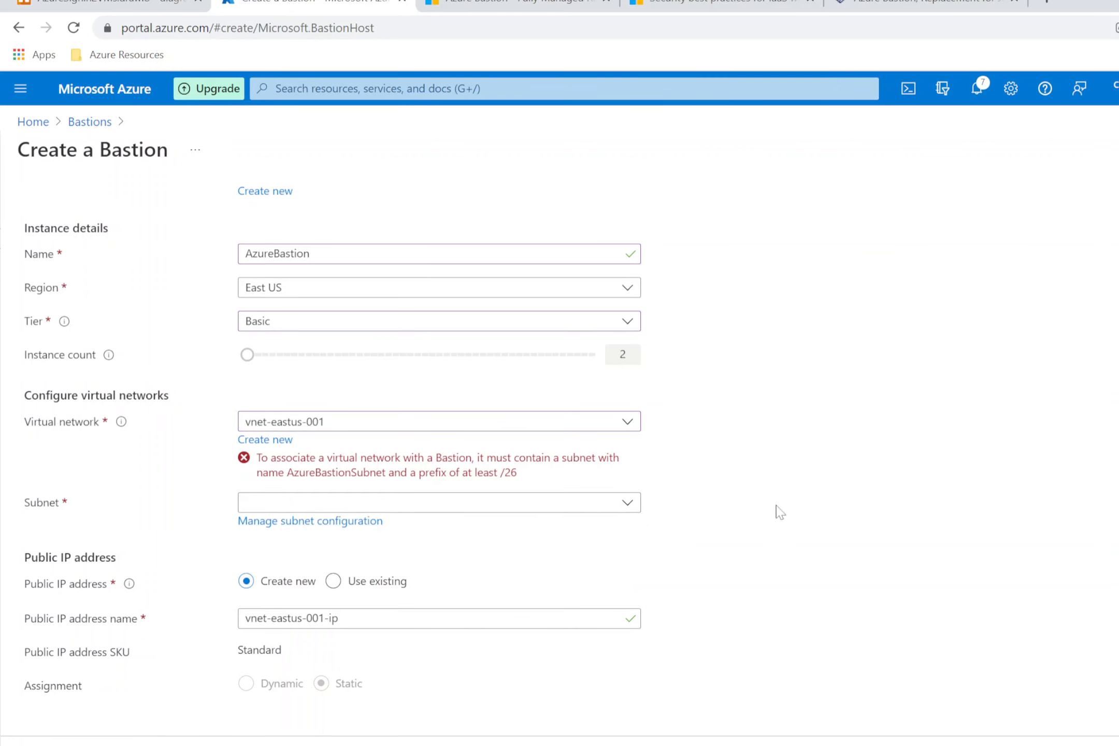
# Step: Open vnet-eastus-001's subnet configuration and begin adding a new subnet
pyautogui.click(302, 521)
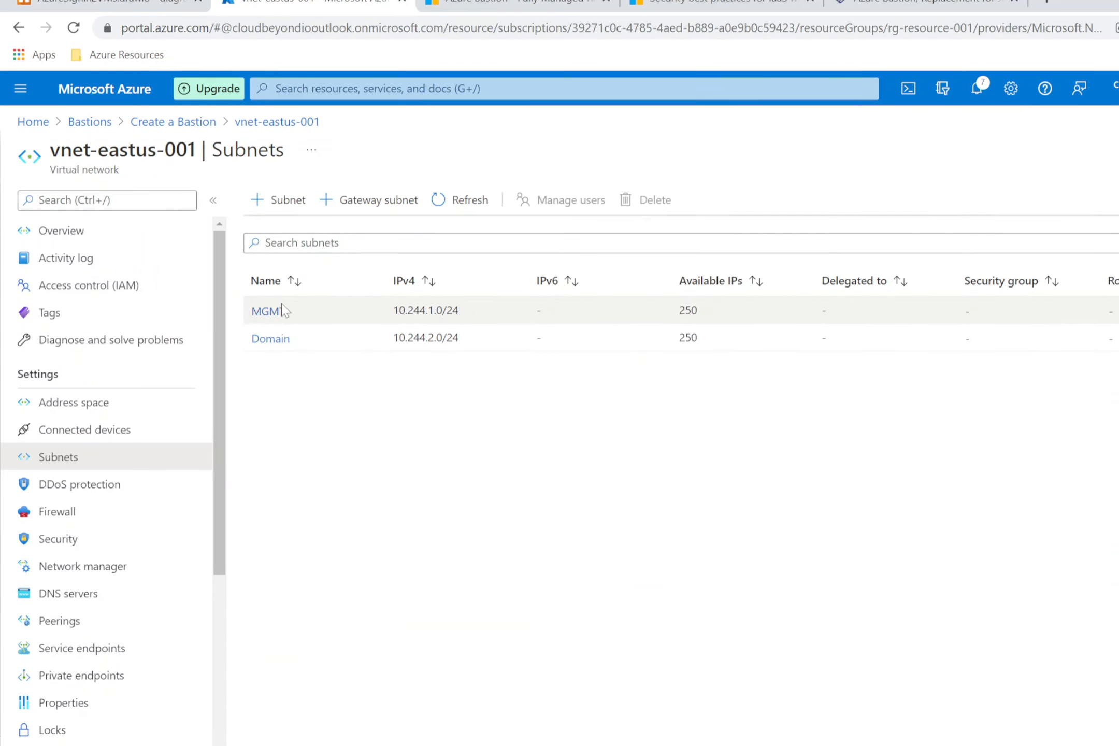
pyautogui.click(114, 5)
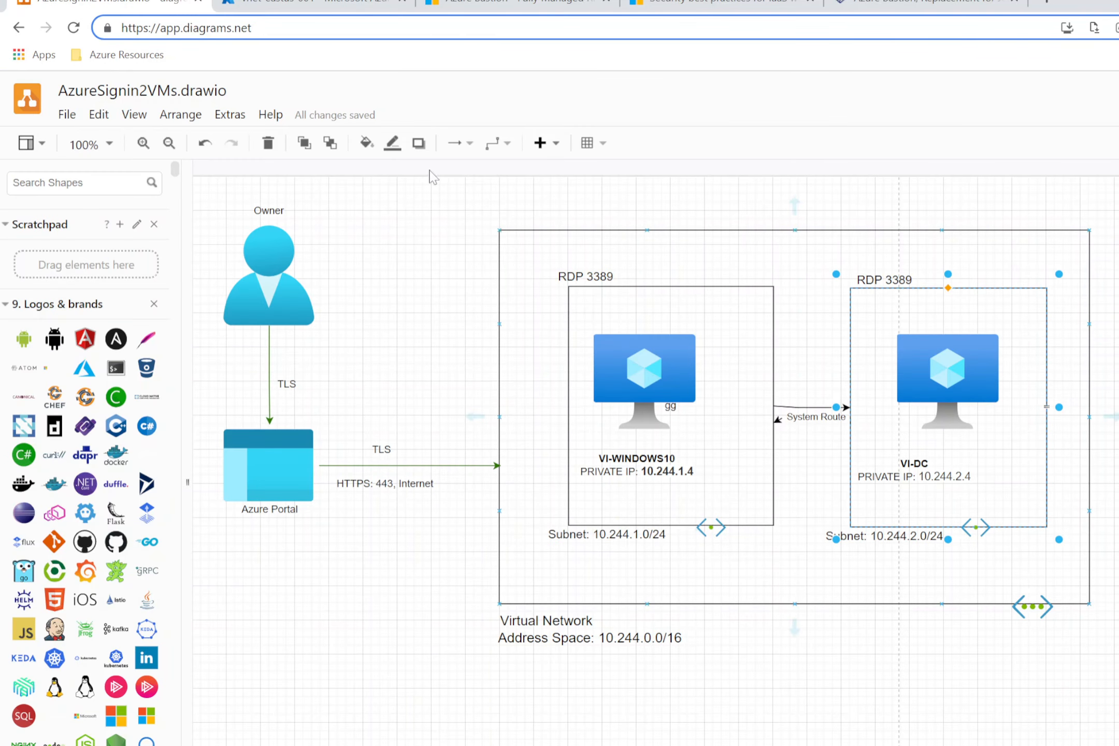
pyautogui.click(305, 6)
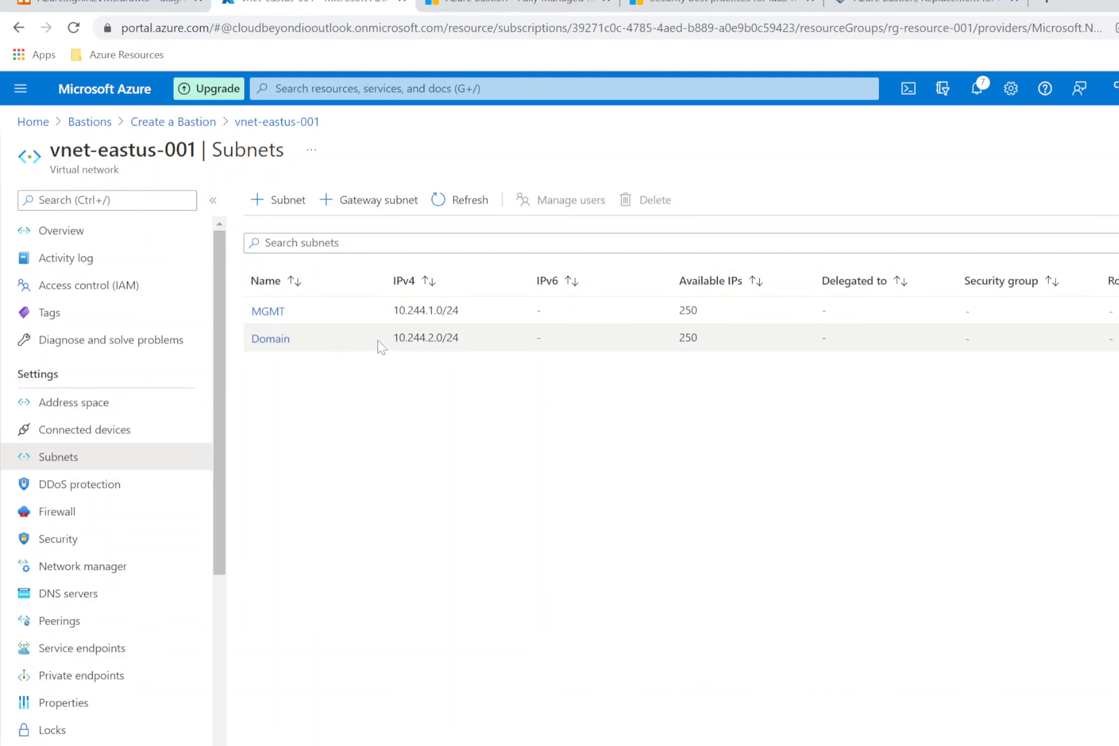
pyautogui.click(283, 200)
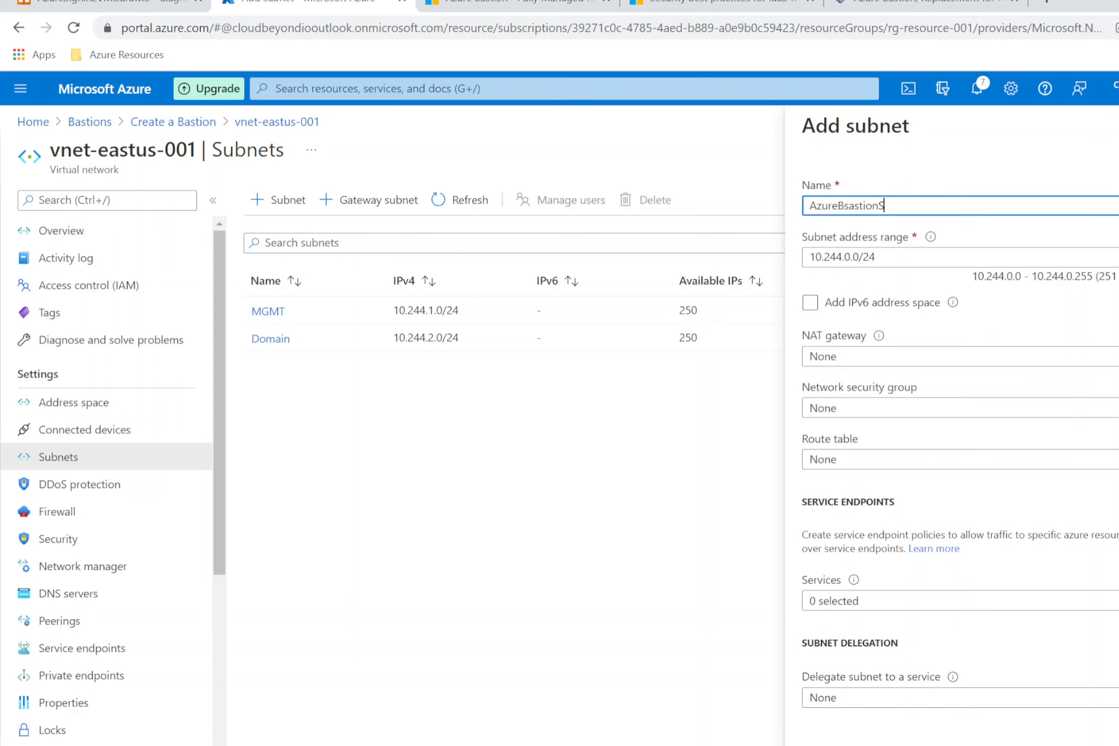
# Step: Save subnet AzureBsastionSubnet with address range 10.244.3.0/27
pyautogui.write('net')
pyautogui.click(850, 257)
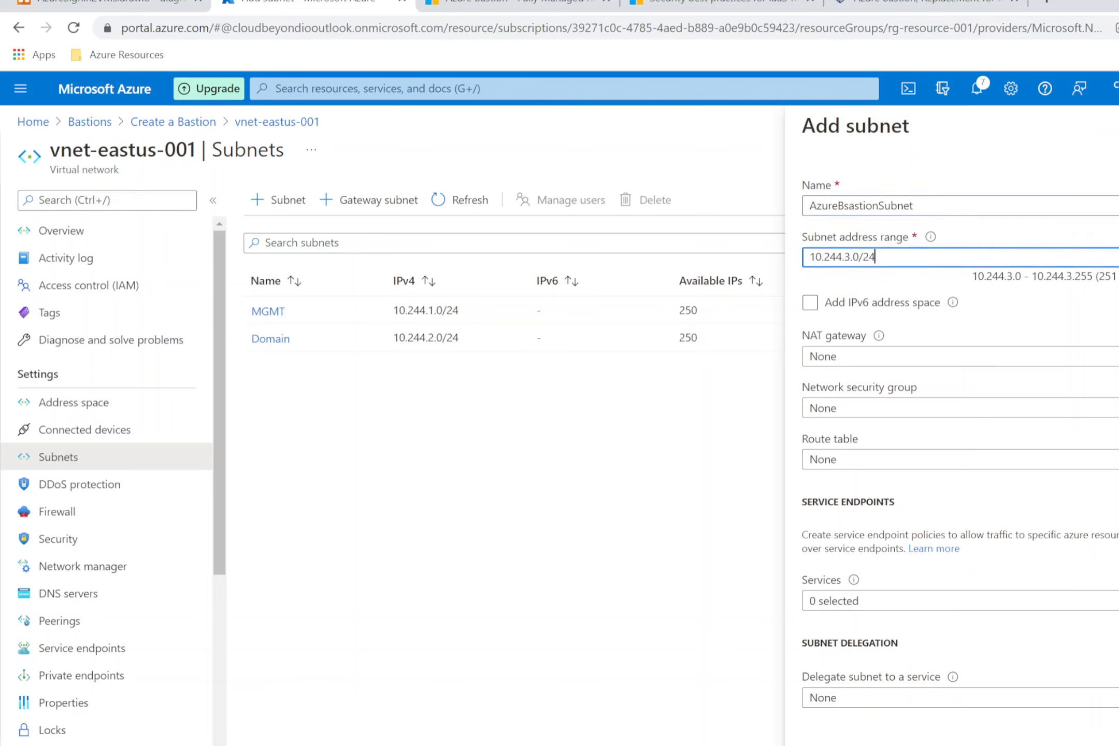
pyautogui.press('BackSpace')
pyautogui.write('7')
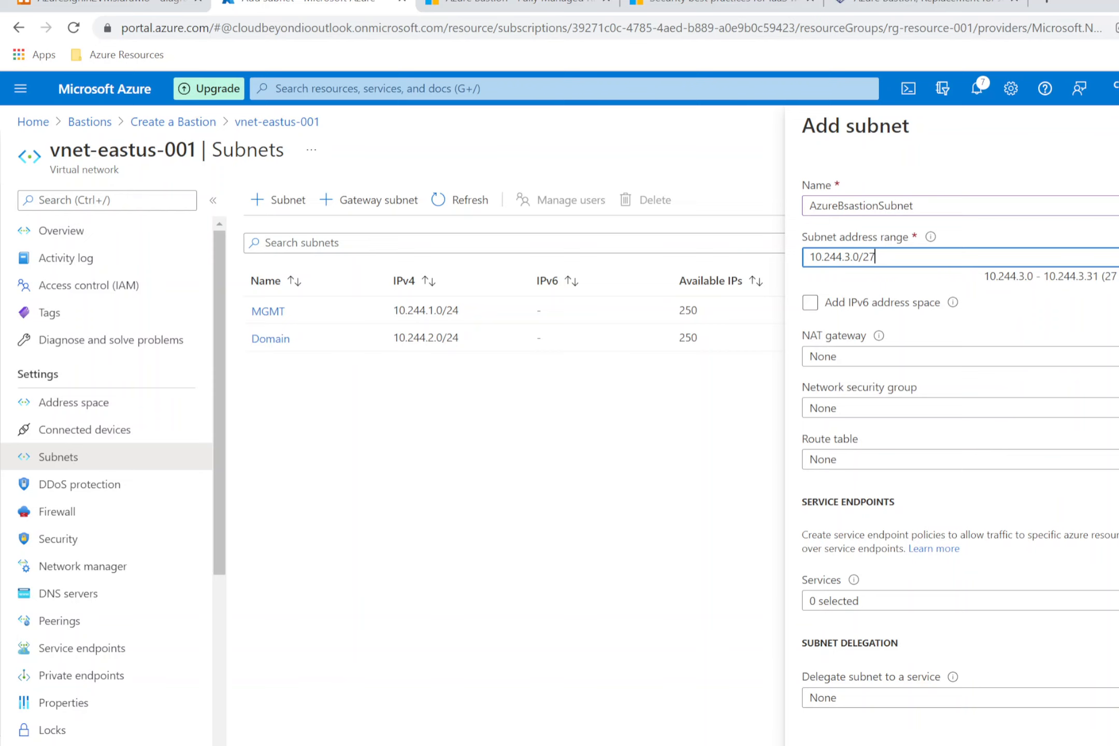
pyautogui.click(1023, 313)
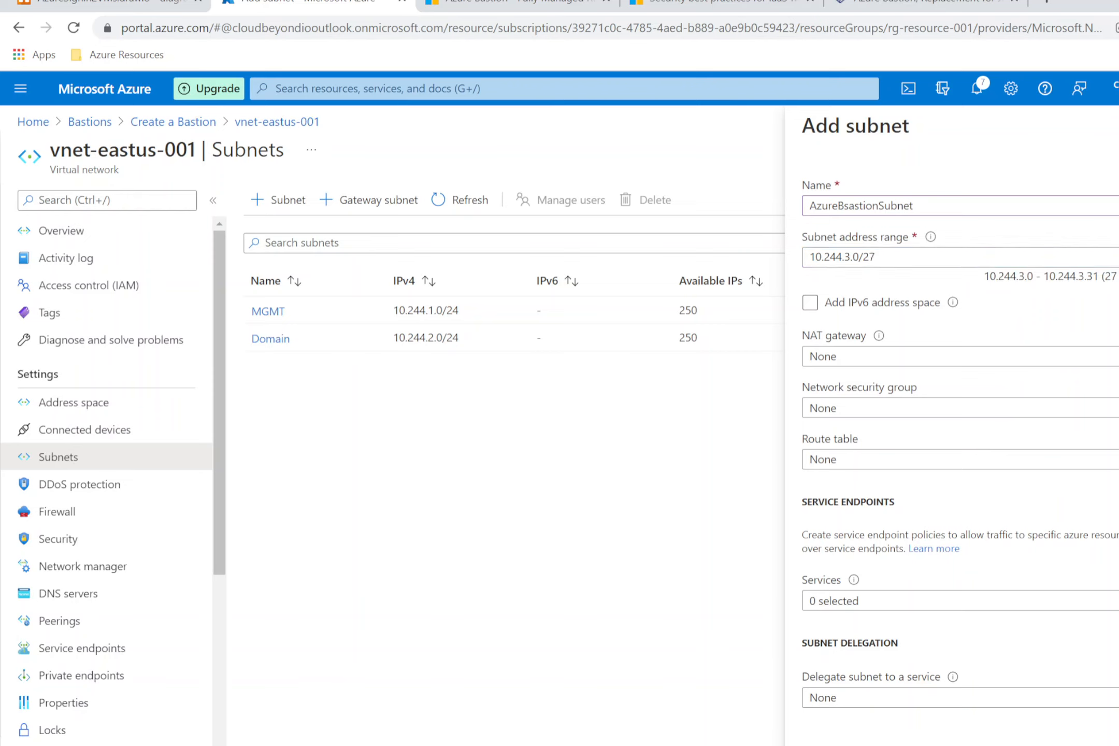
pyautogui.click(826, 745)
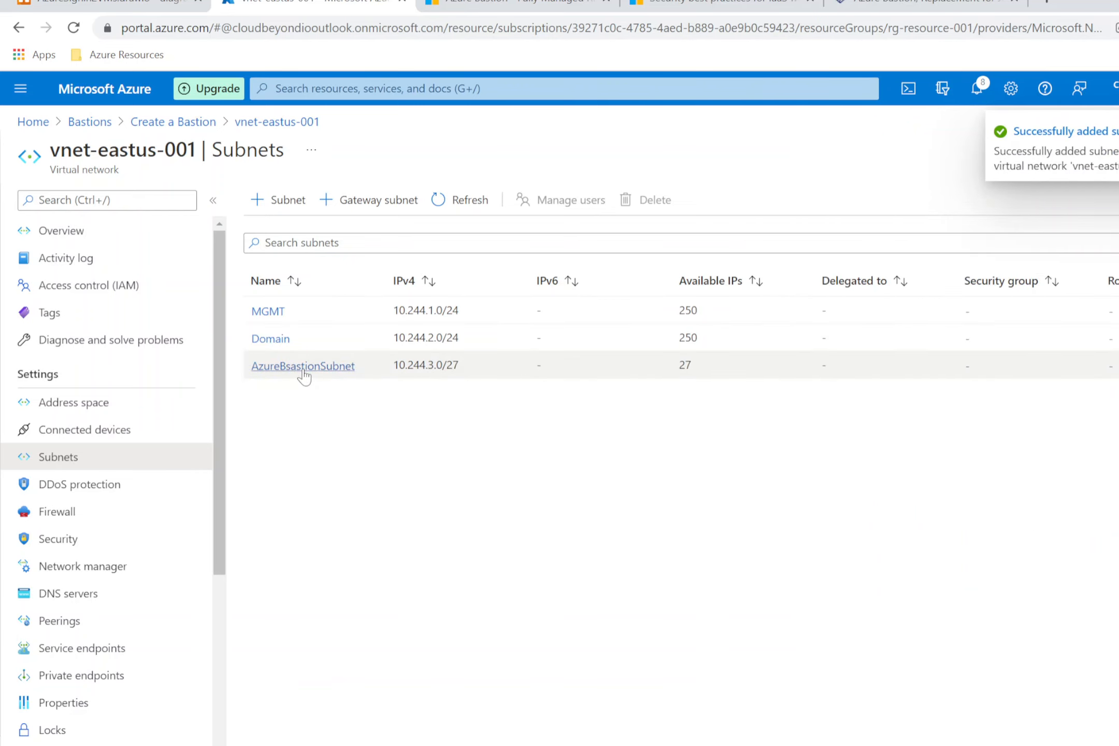
pyautogui.click(1118, 366)
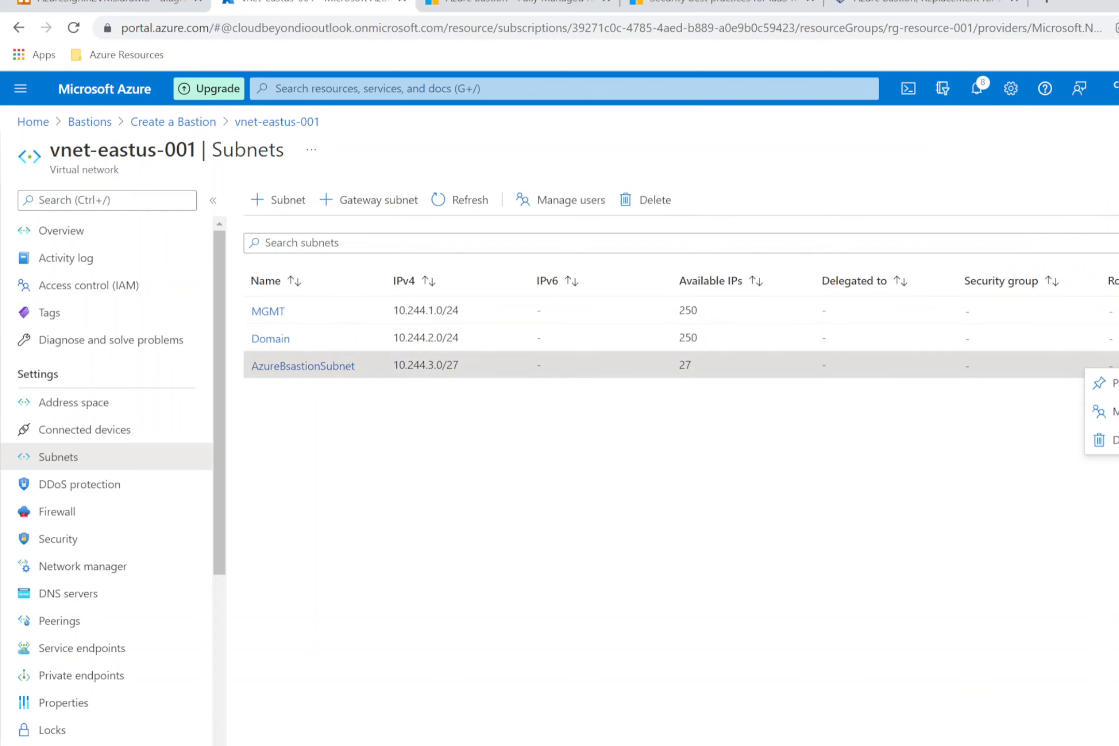
# Step: Inspect the misspelled AzureBsastionSubnet, then delete it and confirm
pyautogui.click(352, 367)
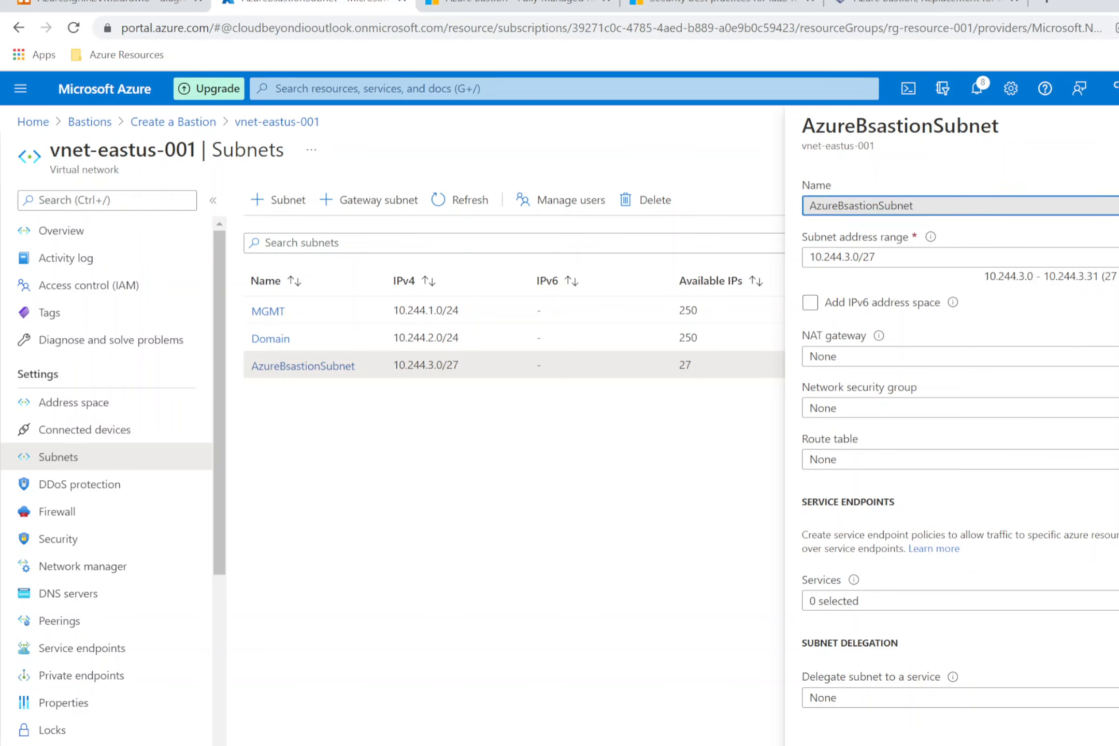
pyautogui.click(491, 291)
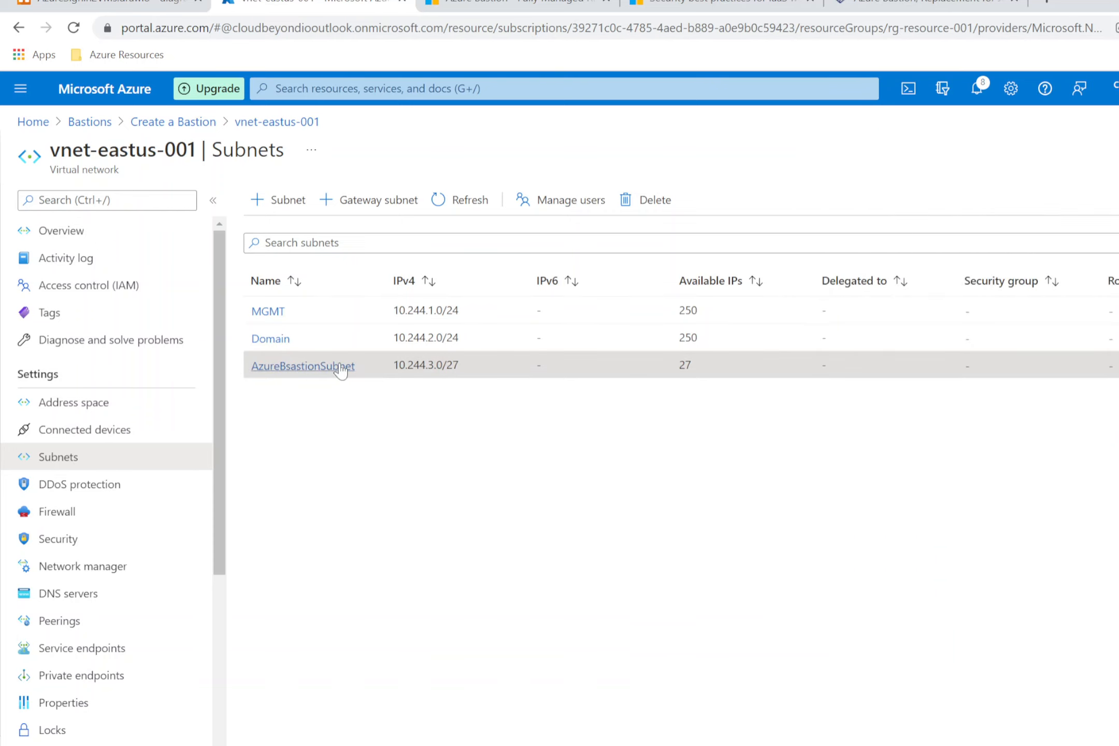
pyautogui.click(647, 200)
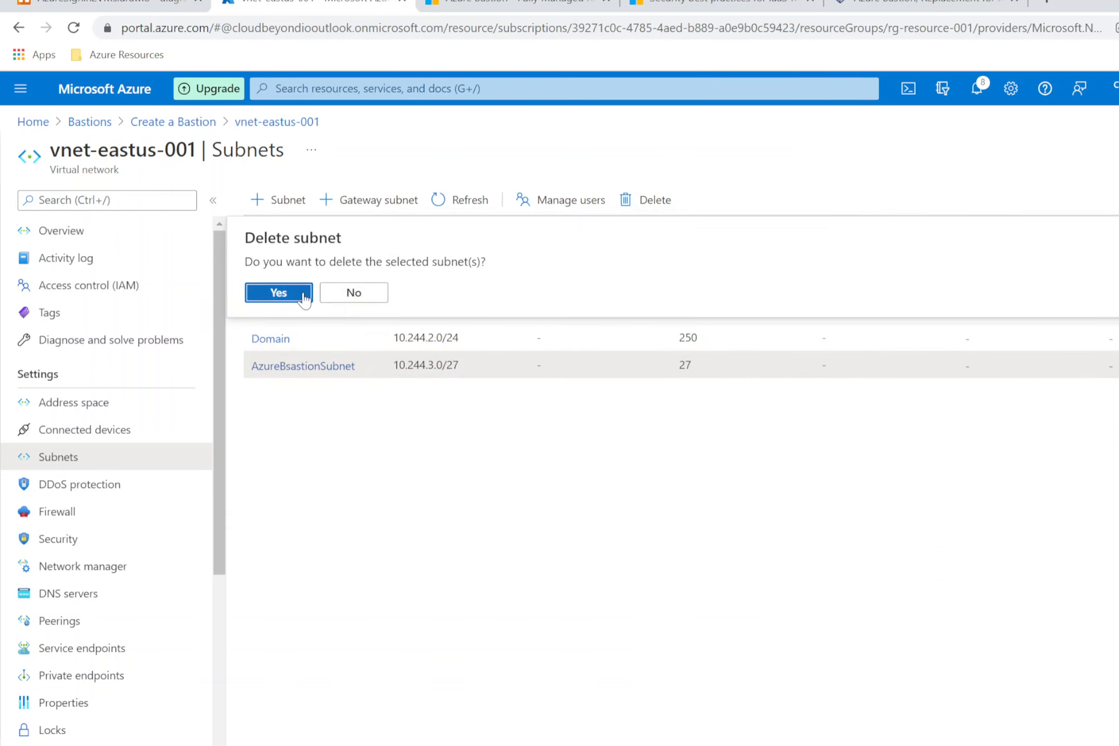
pyautogui.click(278, 293)
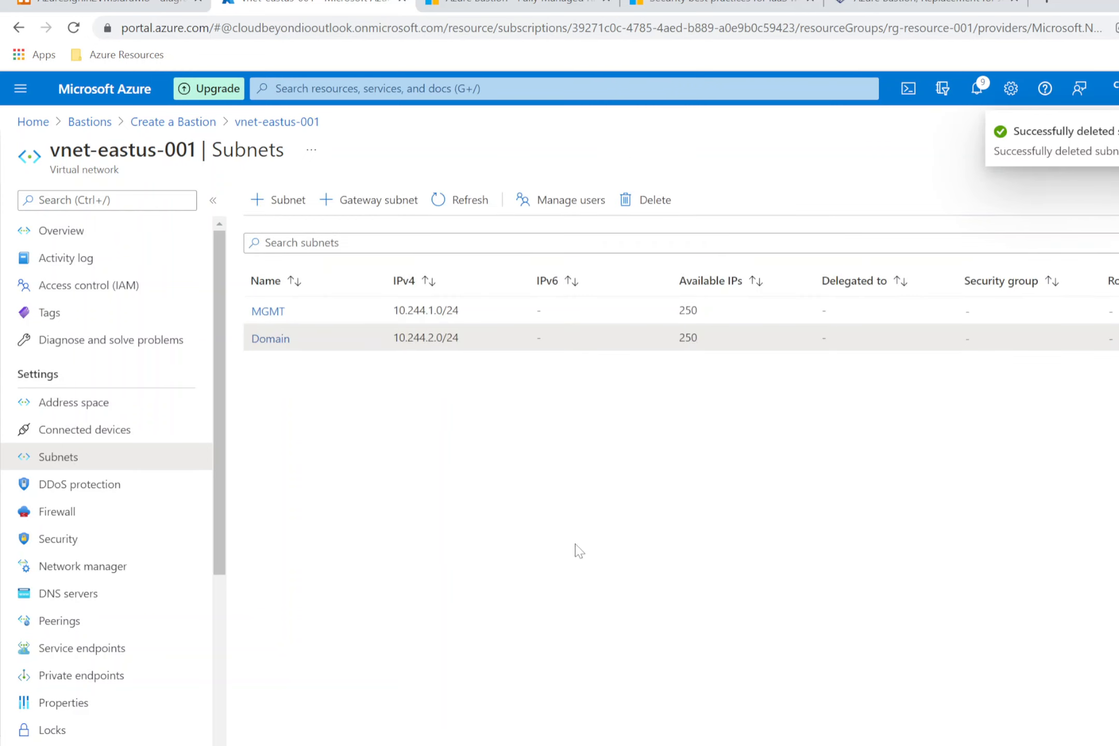
# Step: Add subnet AzureBastionSubnet with address range 10.244.3.0/27 and save it
pyautogui.click(288, 201)
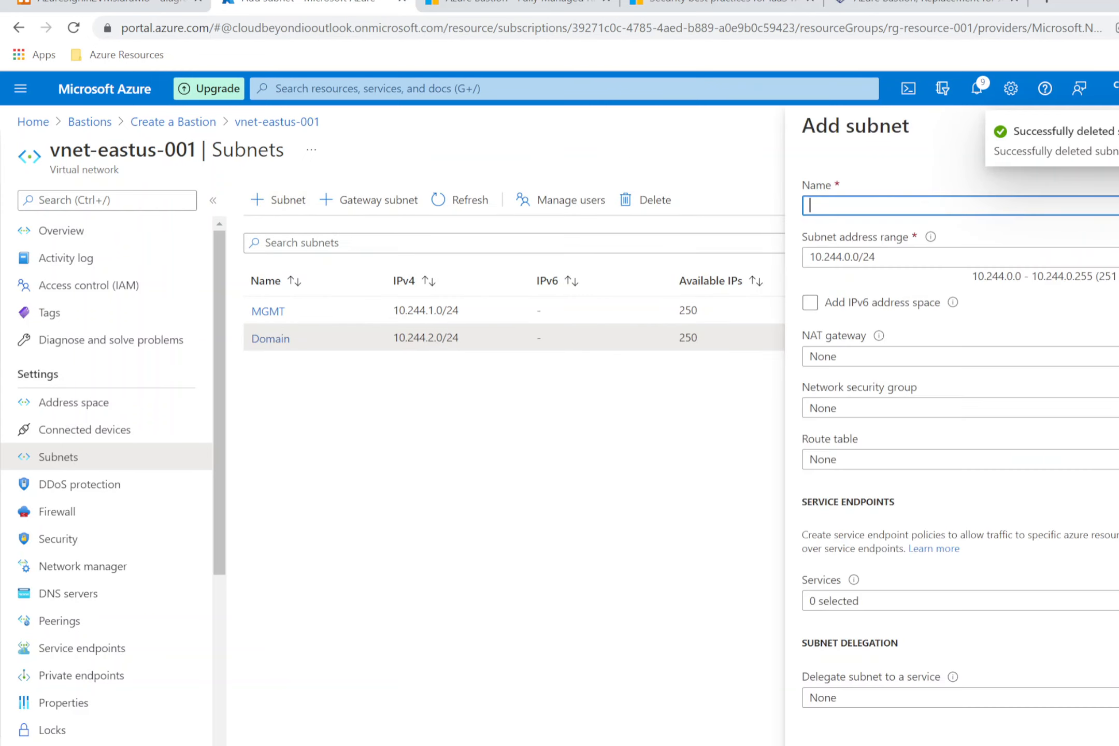
pyautogui.write('AzureBastionSubnet')
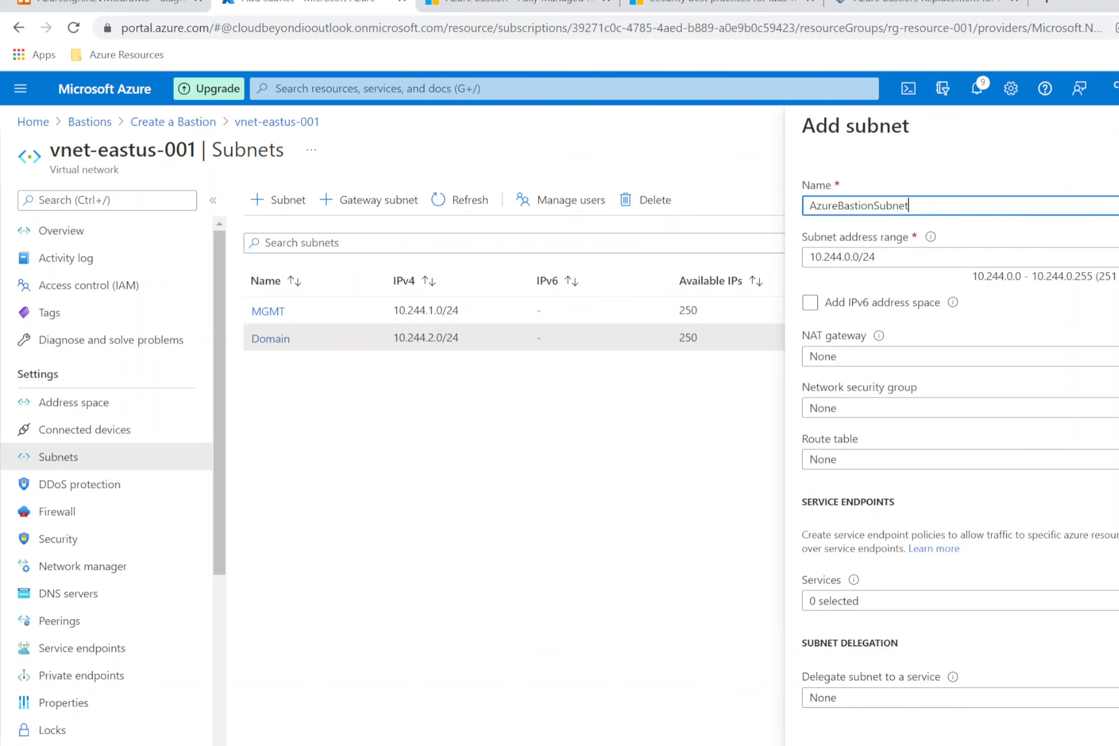
pyautogui.hotkey('alt', 'Tab')
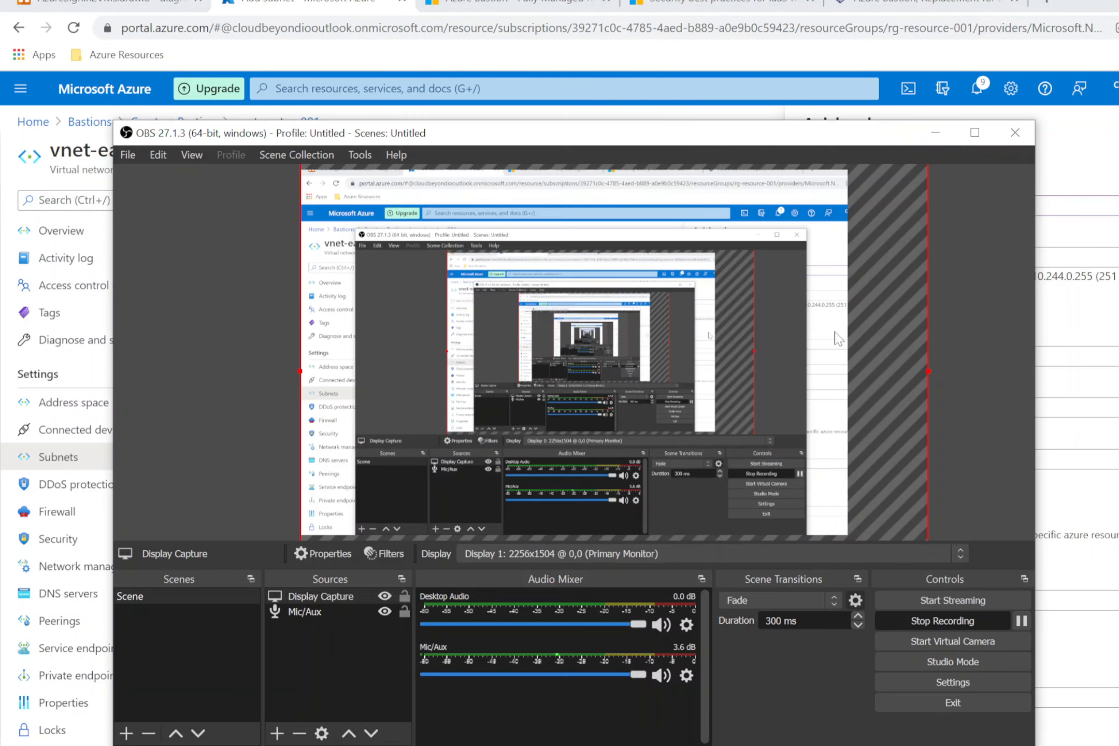
pyautogui.moveTo(929, 367); pyautogui.dragTo(738, 316)
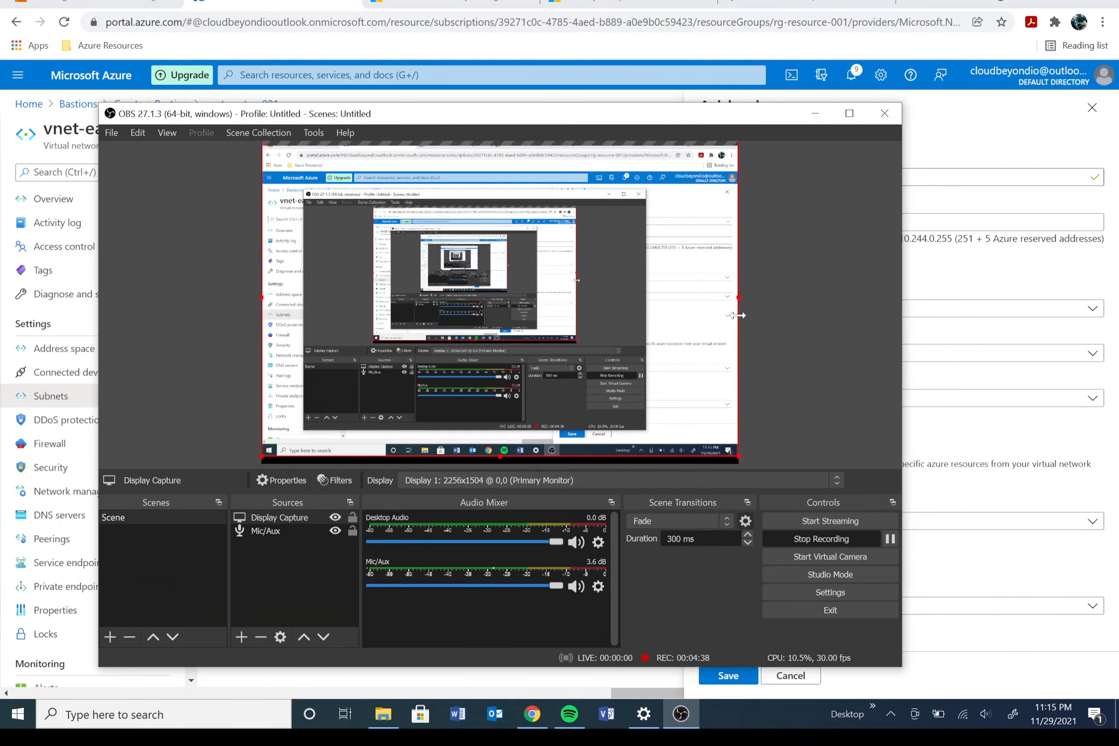
pyautogui.click(954, 104)
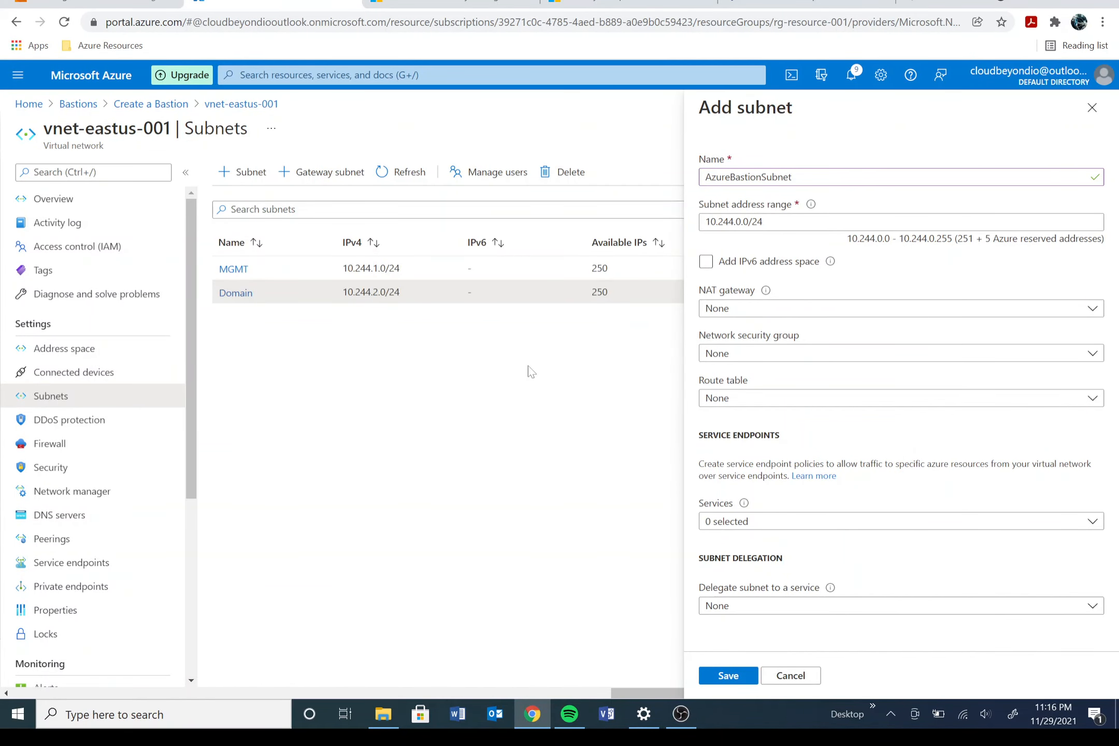
pyautogui.click(815, 224)
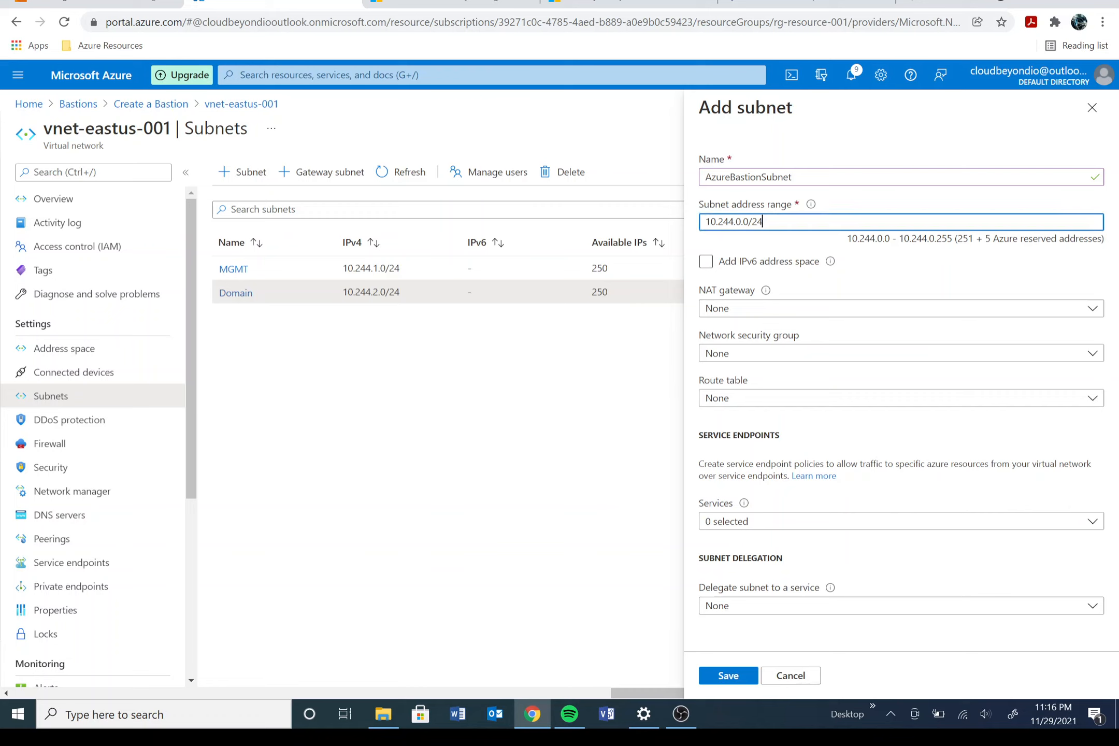
pyautogui.press('BackSpace')
pyautogui.write('3')
pyautogui.press('BackSpace')
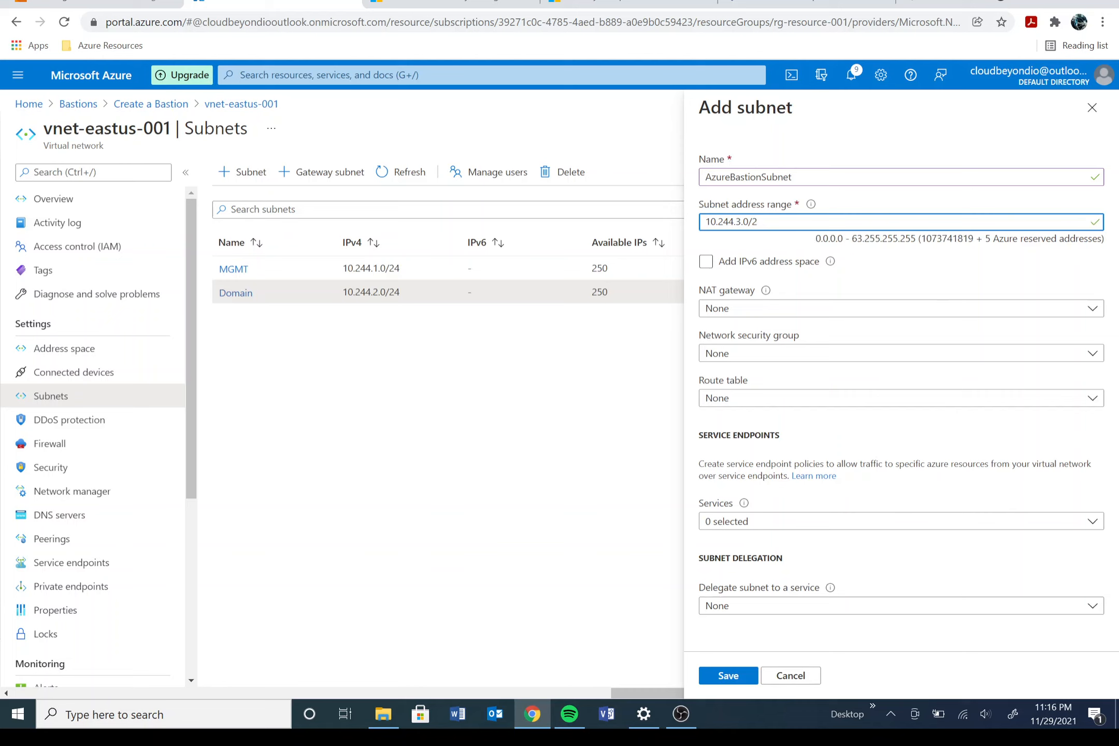
pyautogui.write('7')
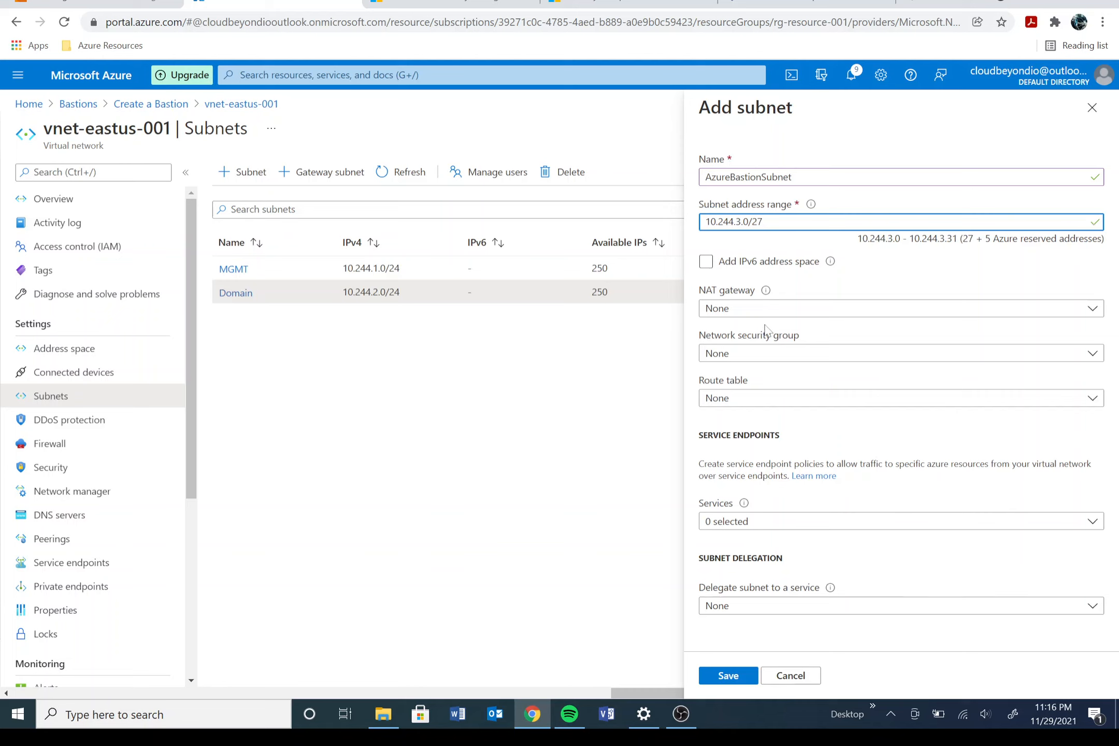
pyautogui.click(726, 677)
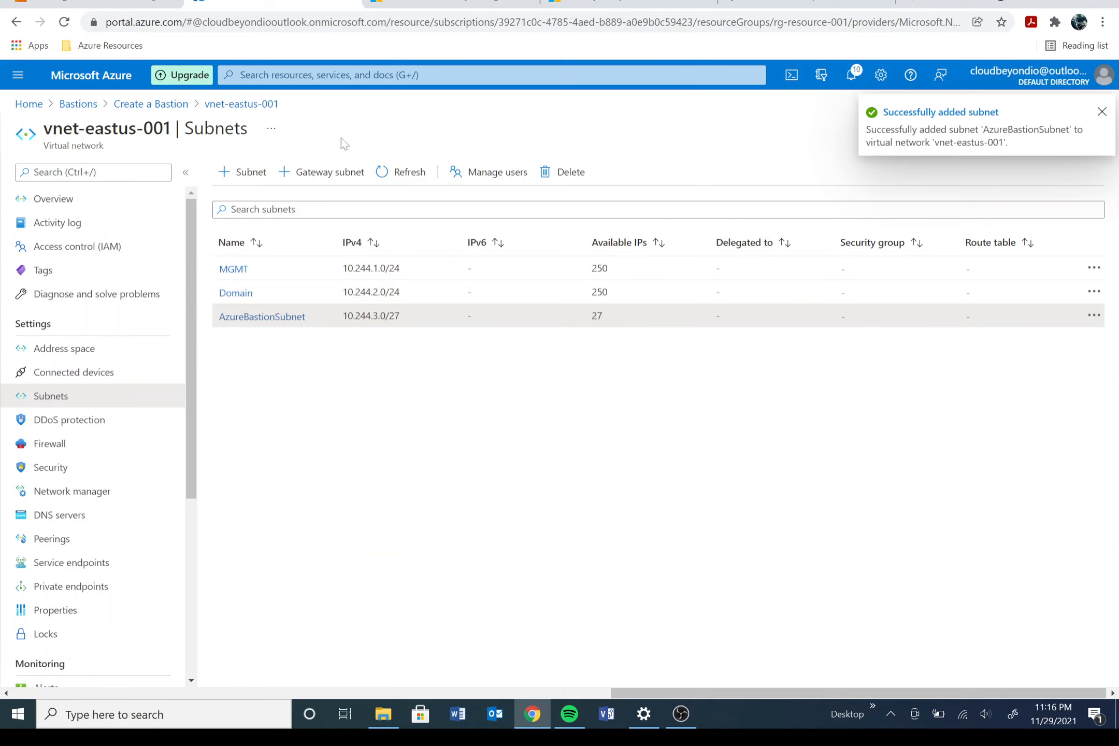
# Step: Refresh the subnets, then search 'bas', go to Bastions discarding edits, and start a new Bastion
pyautogui.click(403, 172)
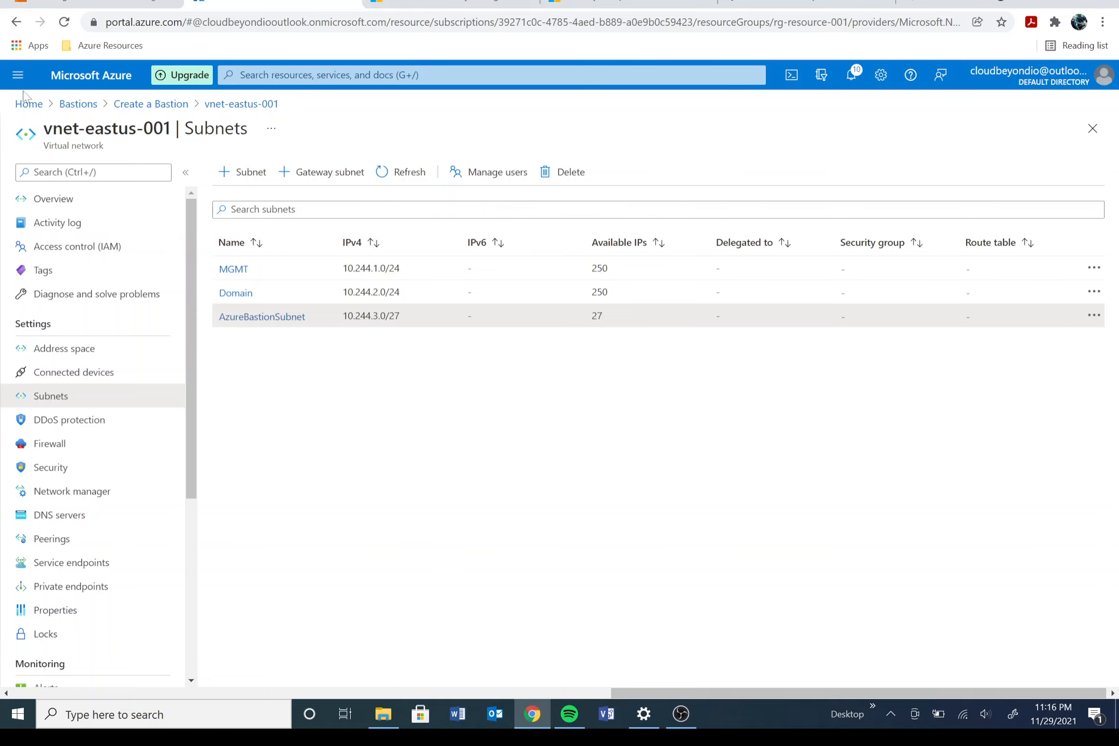
pyautogui.click(390, 75)
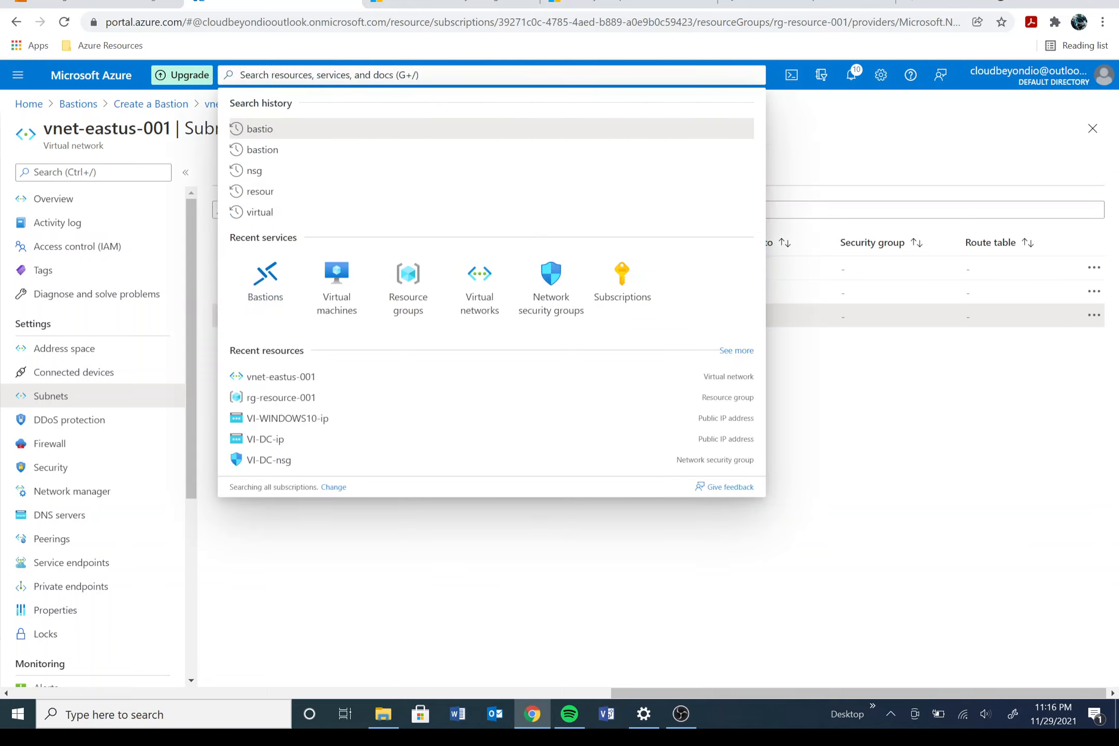
pyautogui.write('bas')
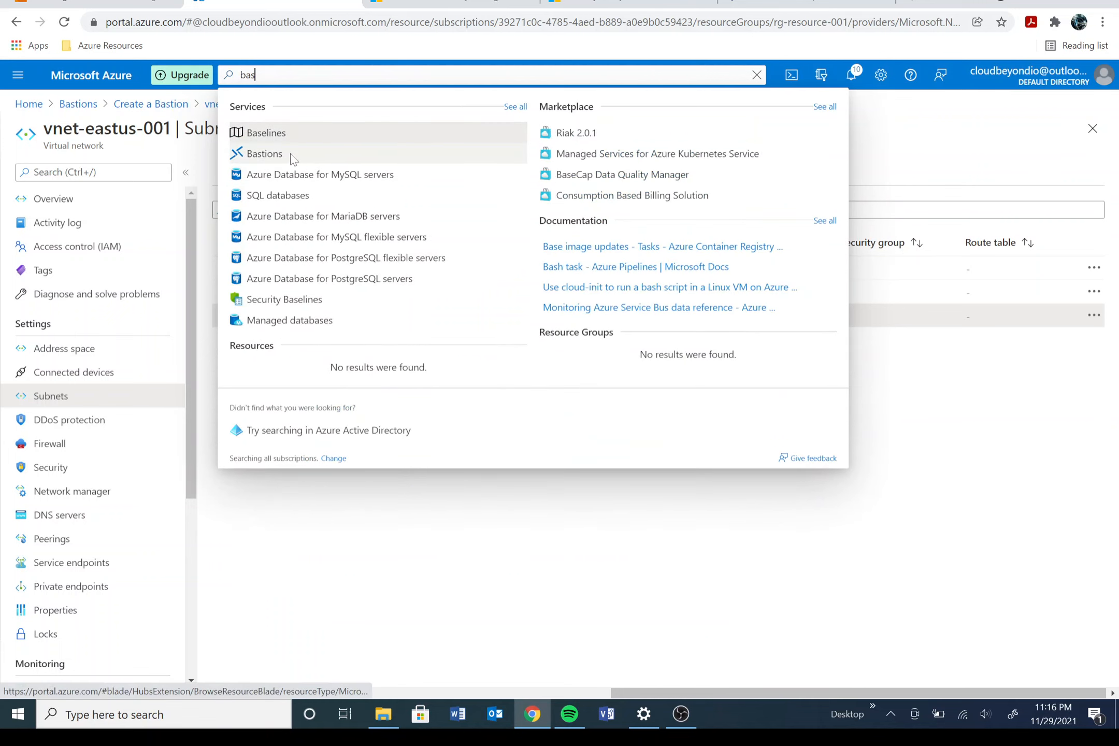
pyautogui.click(292, 156)
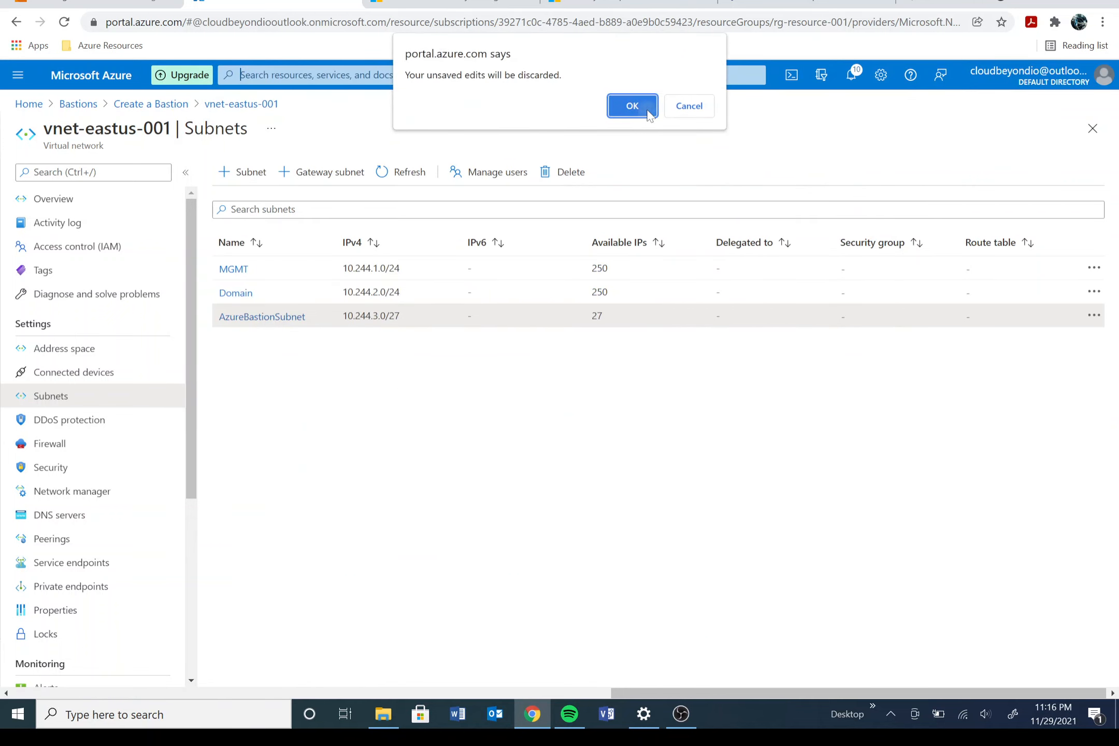
pyautogui.click(632, 105)
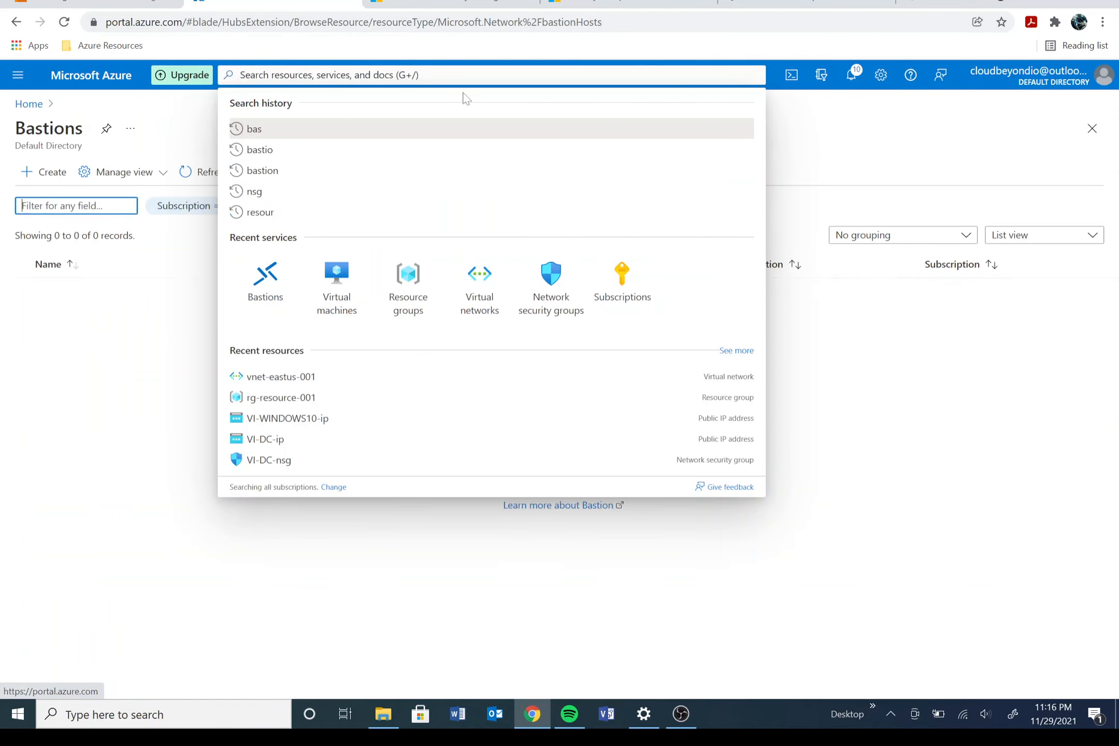
pyautogui.click(539, 479)
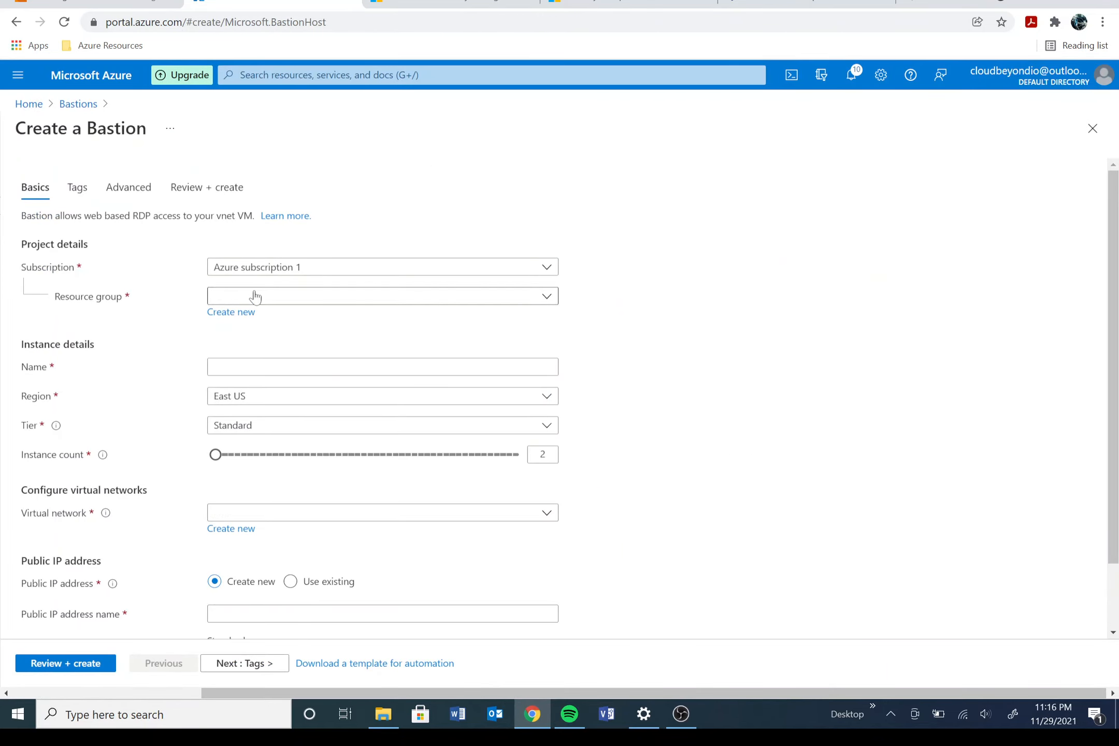
# Step: Fill the Bastion basics: resource group rg-resource-001, region East US, Basic tier
pyautogui.click(252, 296)
pyautogui.click(257, 369)
pyautogui.click(258, 367)
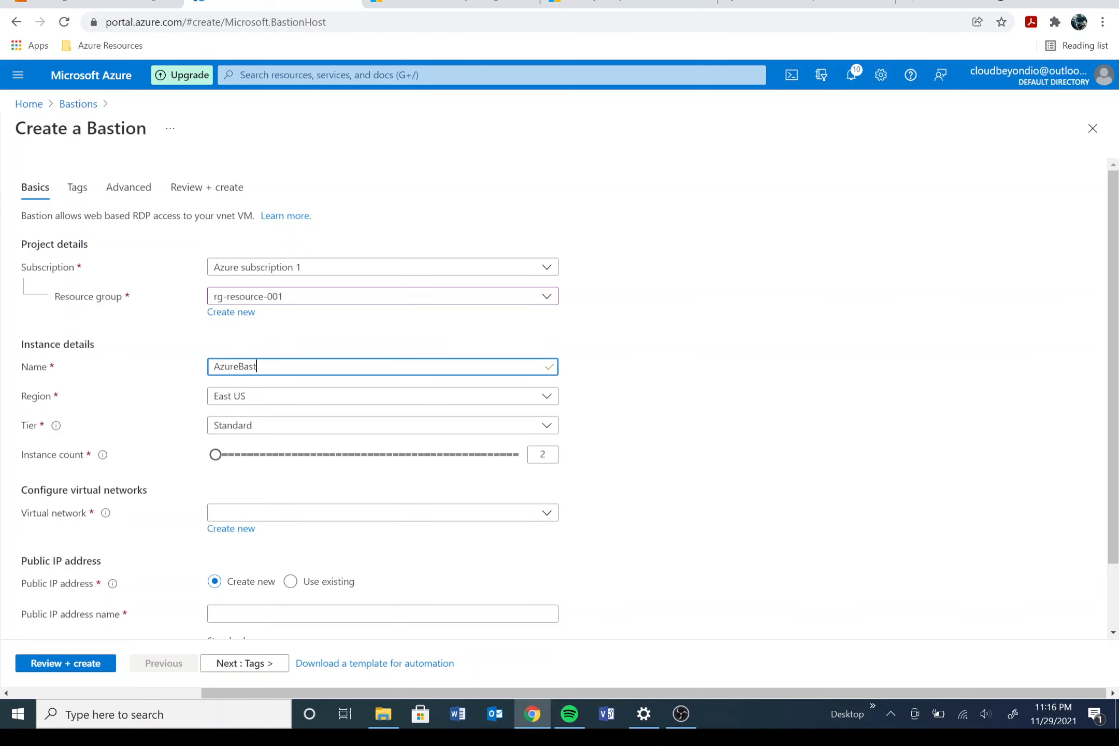
pyautogui.click(248, 396)
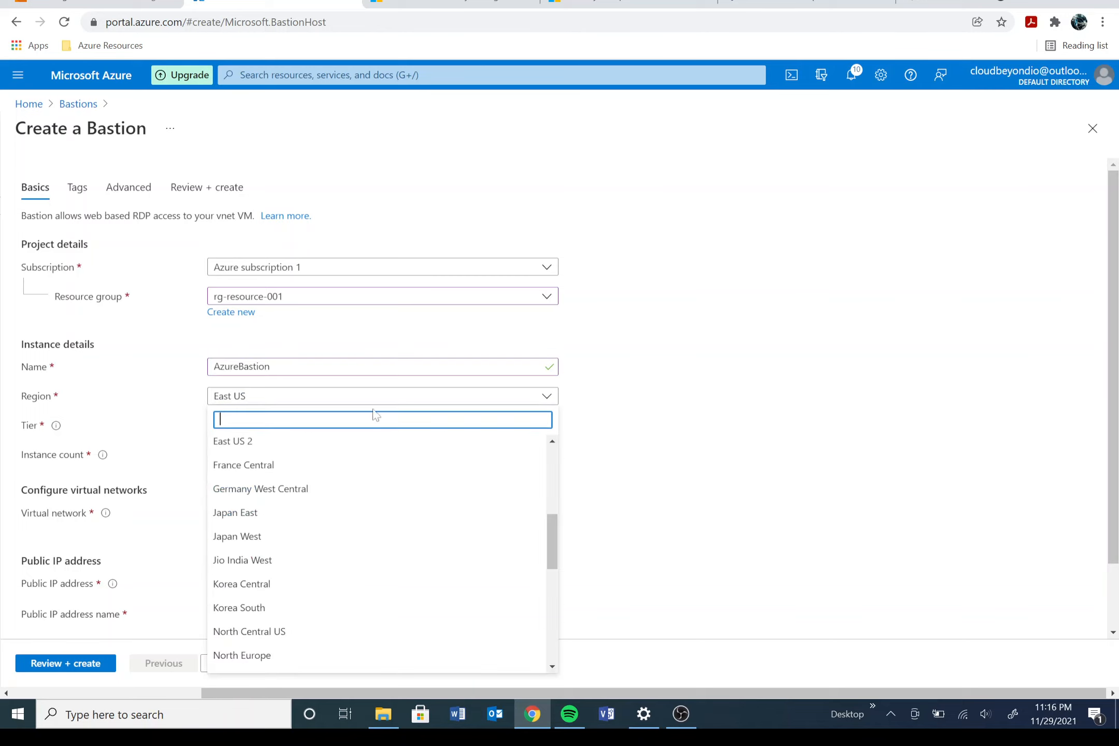
pyautogui.click(708, 431)
pyautogui.click(302, 426)
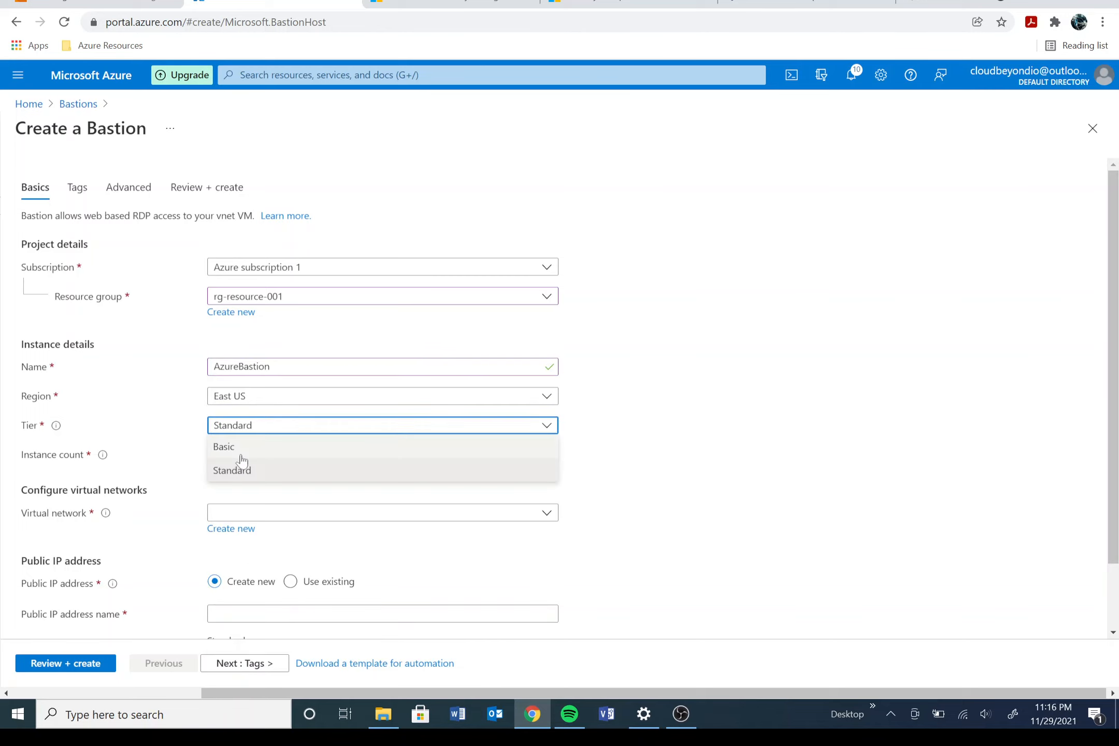
pyautogui.click(239, 449)
# Step: Attach the Bastion to vnet-eastus-001's AzureBastionSubnet, keeping new public IP vnet-eastus-001-ip
pyautogui.scroll(-1, 592, 456)
pyautogui.scroll(-1, 592, 456)
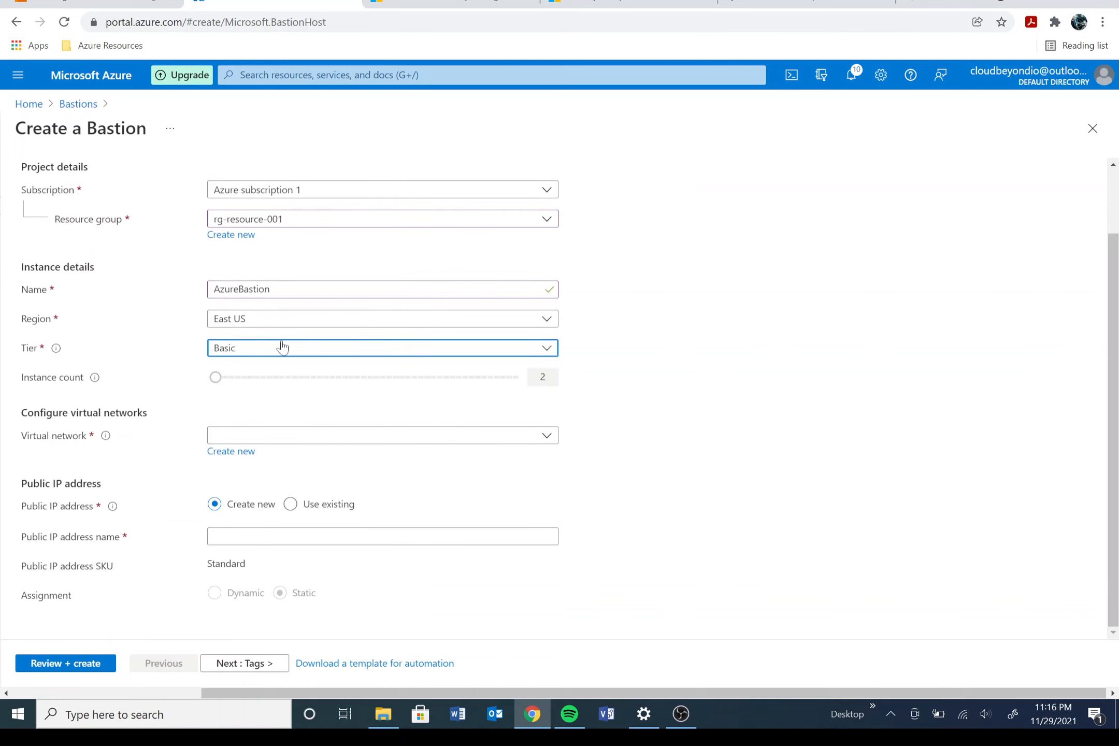
pyautogui.click(249, 437)
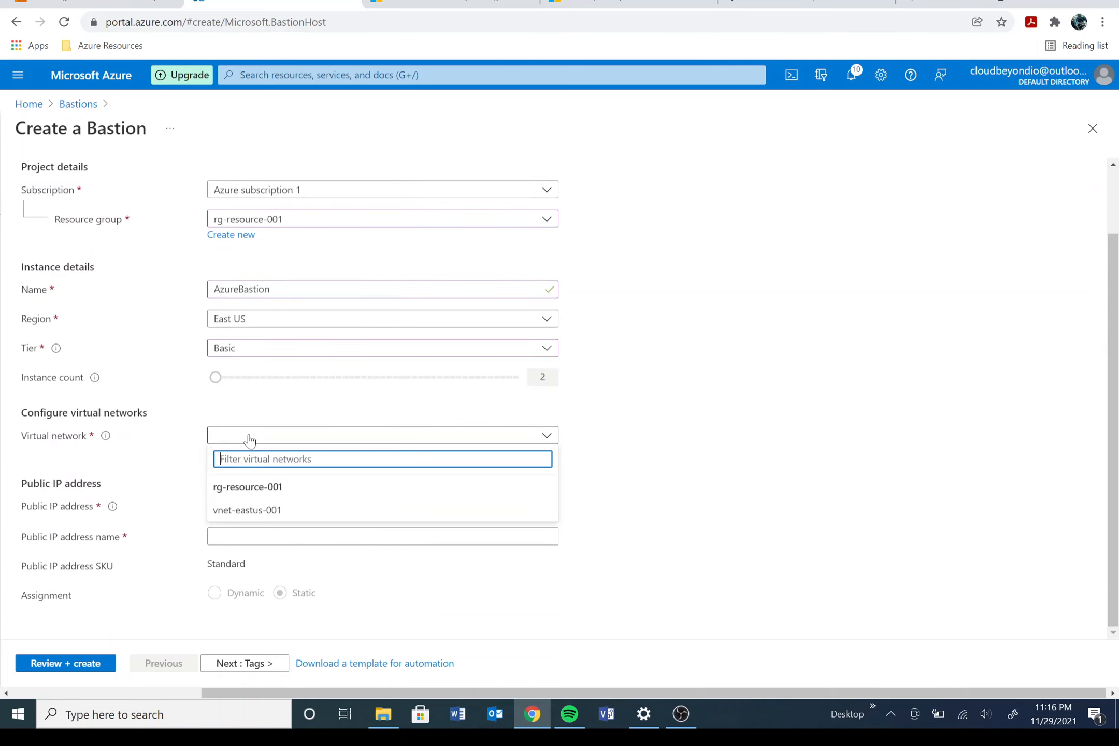
pyautogui.click(255, 511)
pyautogui.scroll(-1, 485, 532)
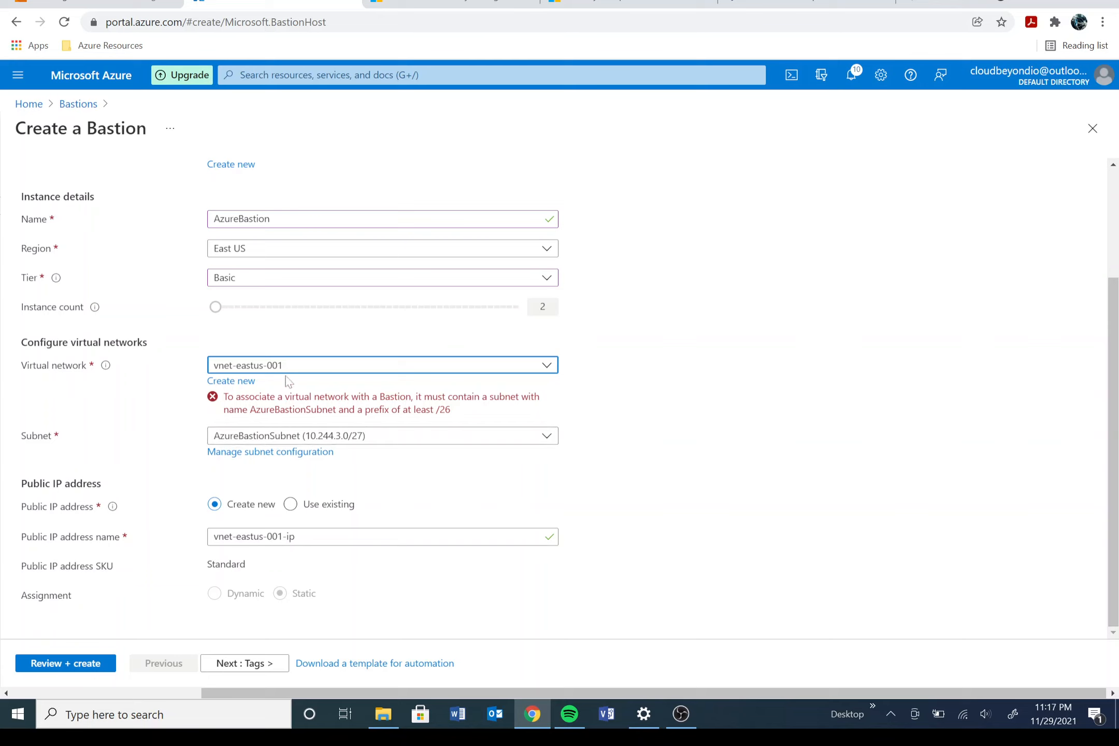
pyautogui.click(311, 437)
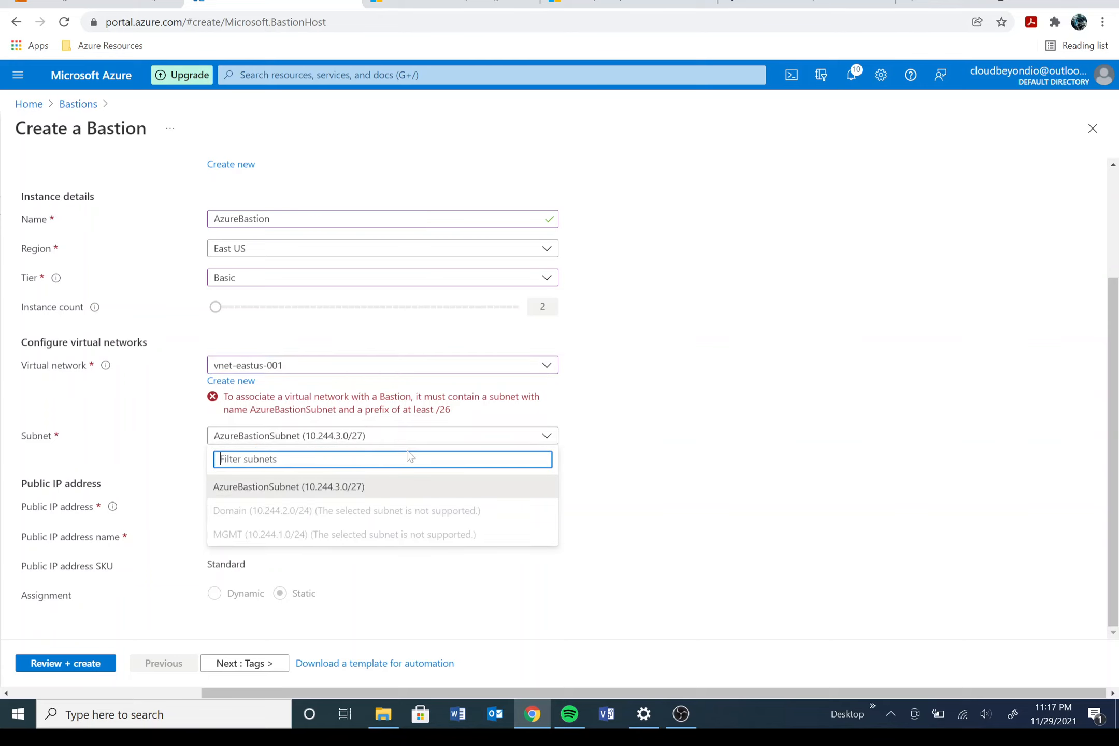
pyautogui.click(321, 490)
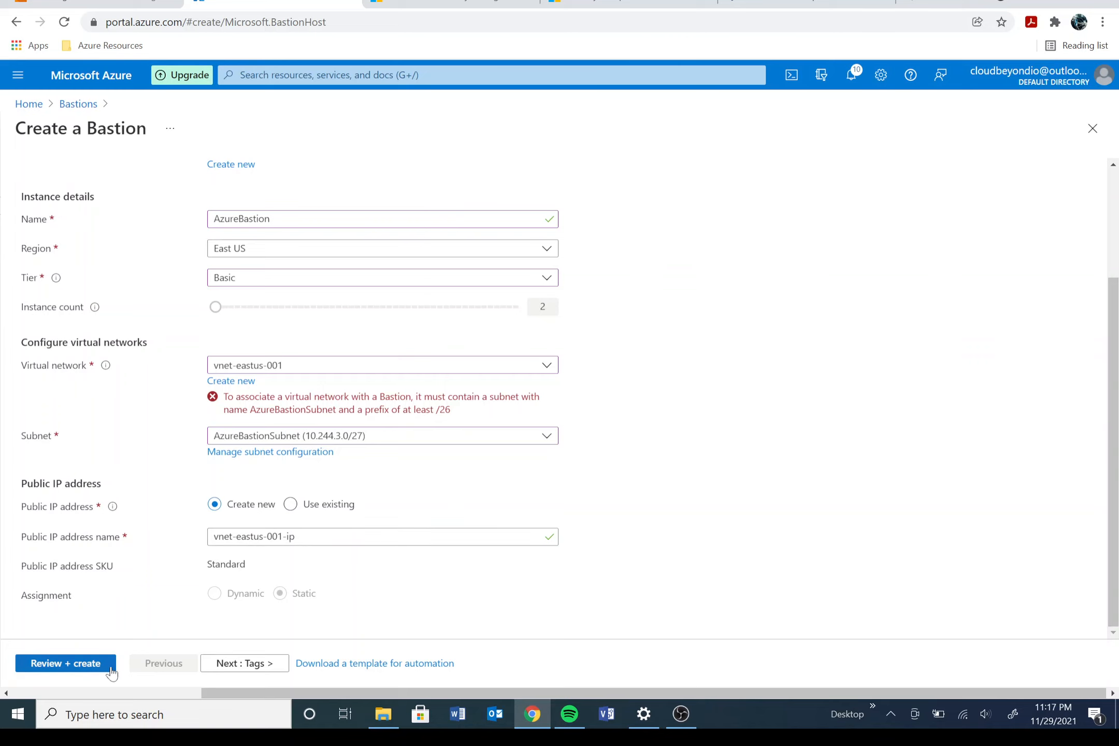
pyautogui.click(236, 671)
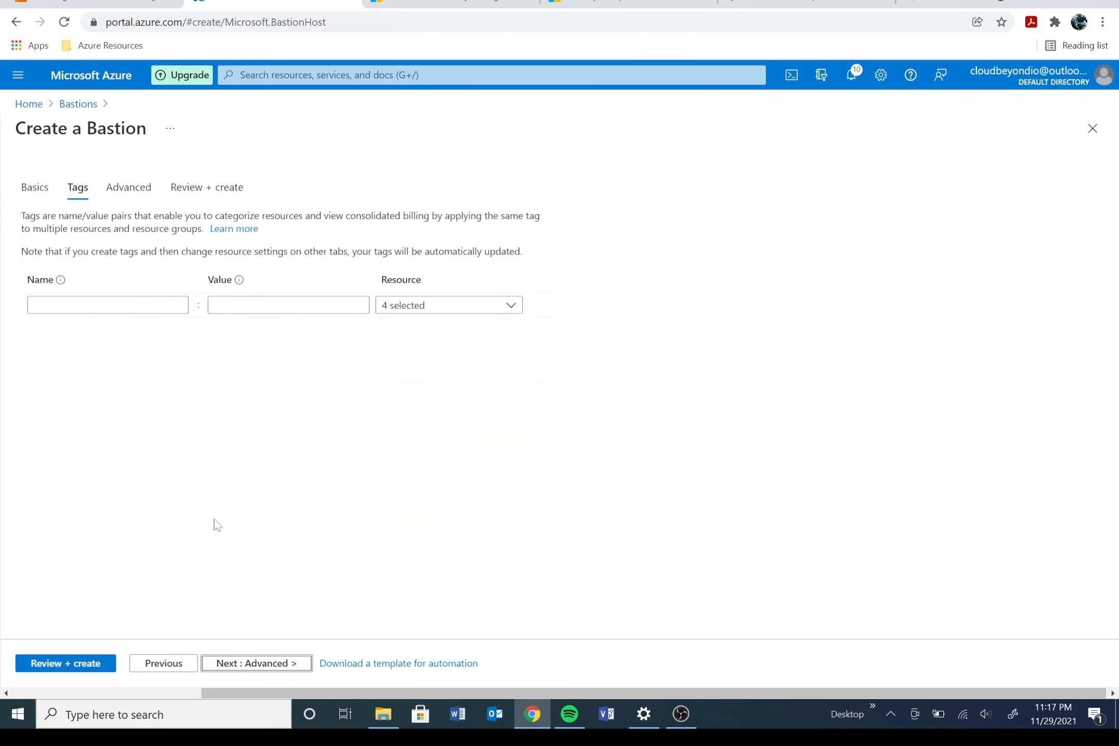
# Step: Advance to Review + create, where validation fails, and return to Basics
pyautogui.click(269, 669)
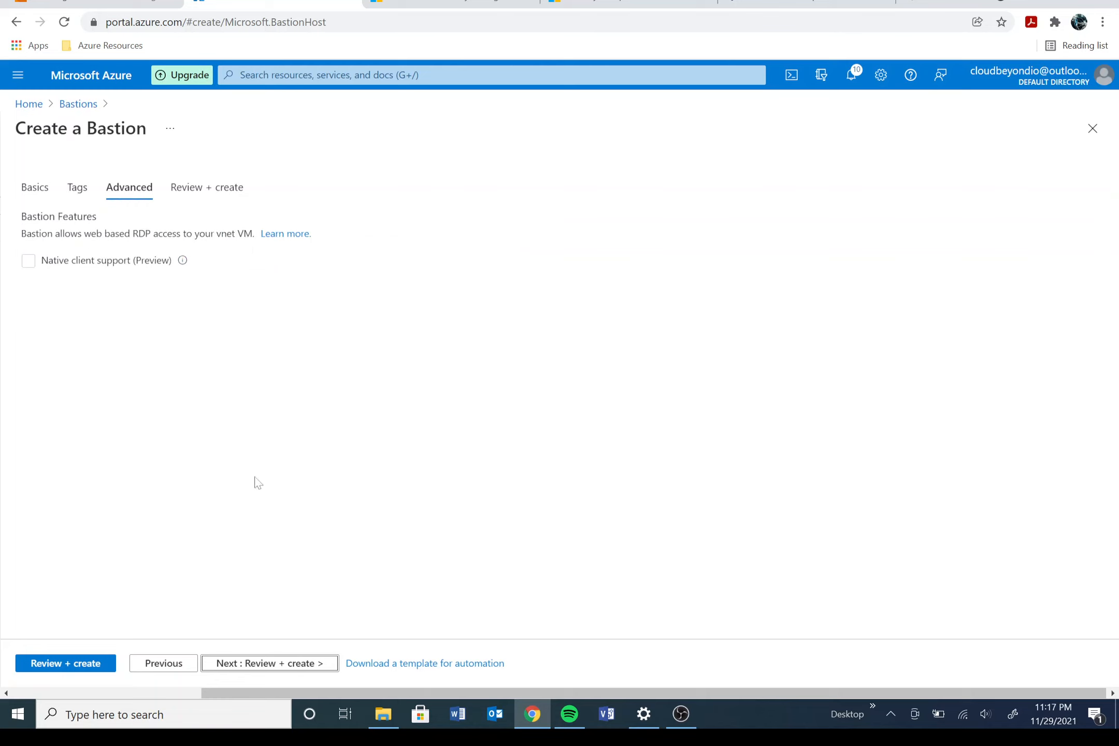
pyautogui.click(277, 659)
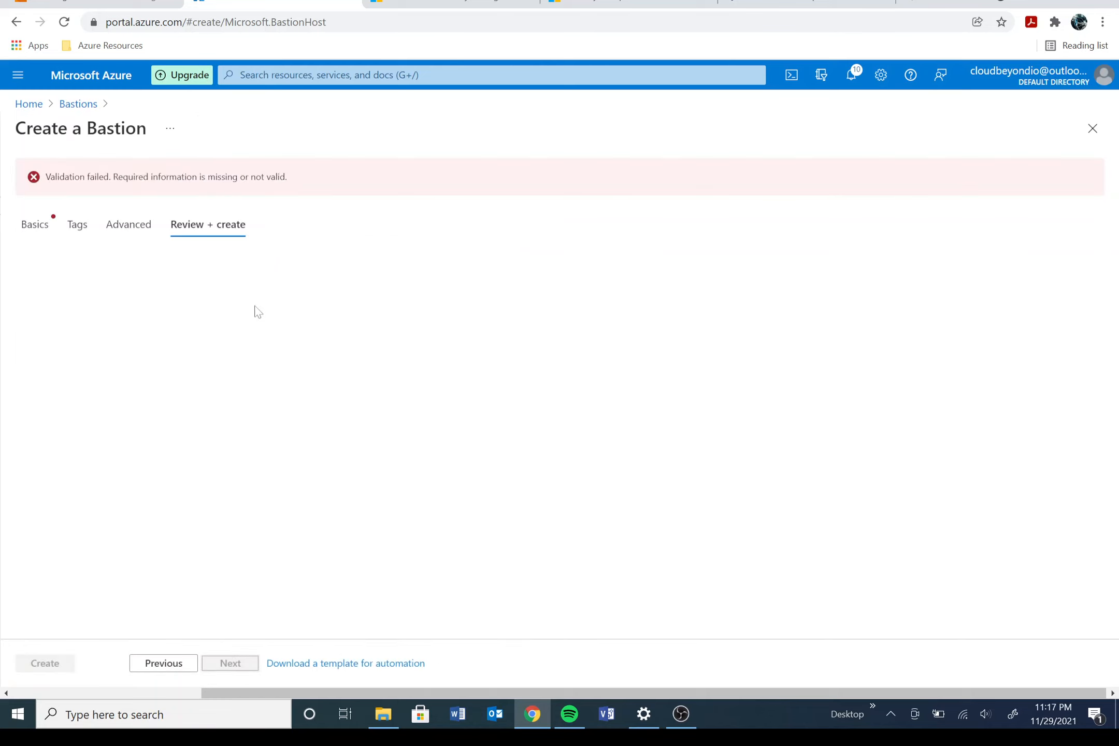
pyautogui.click(44, 230)
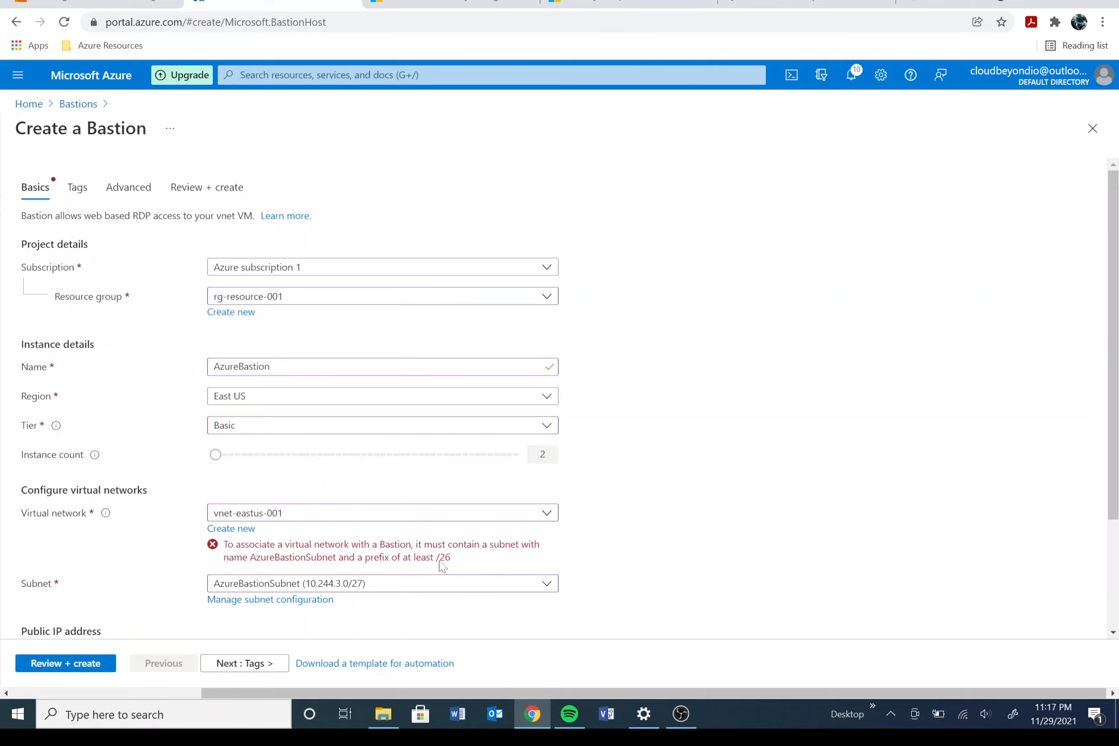
# Step: Change AzureBastionSubnet from /27 to 10.244.3.0/26, save it, and return to the Bastion form
pyautogui.click(291, 601)
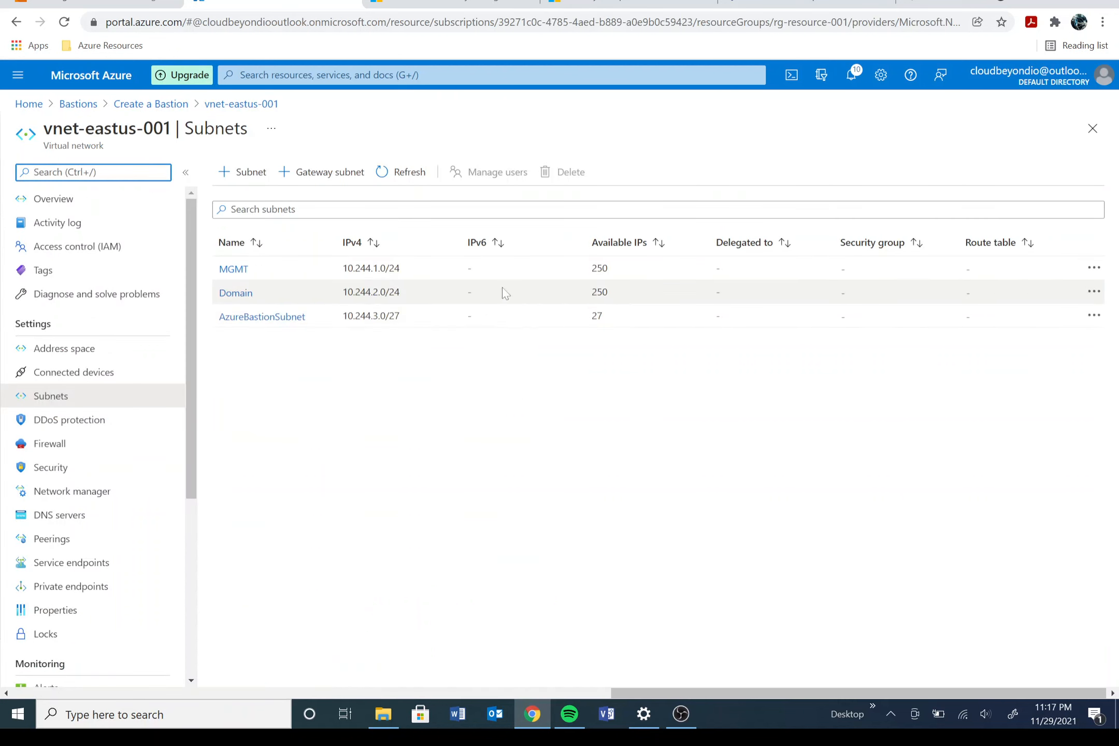
pyautogui.click(263, 318)
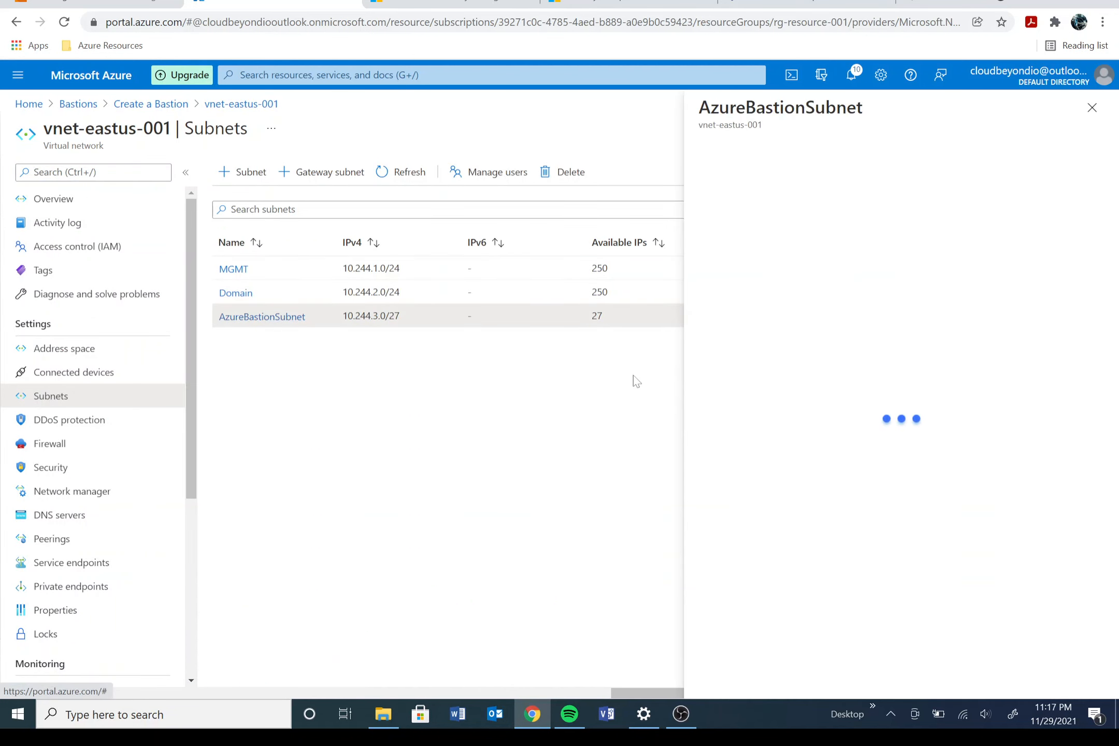
pyautogui.click(763, 222)
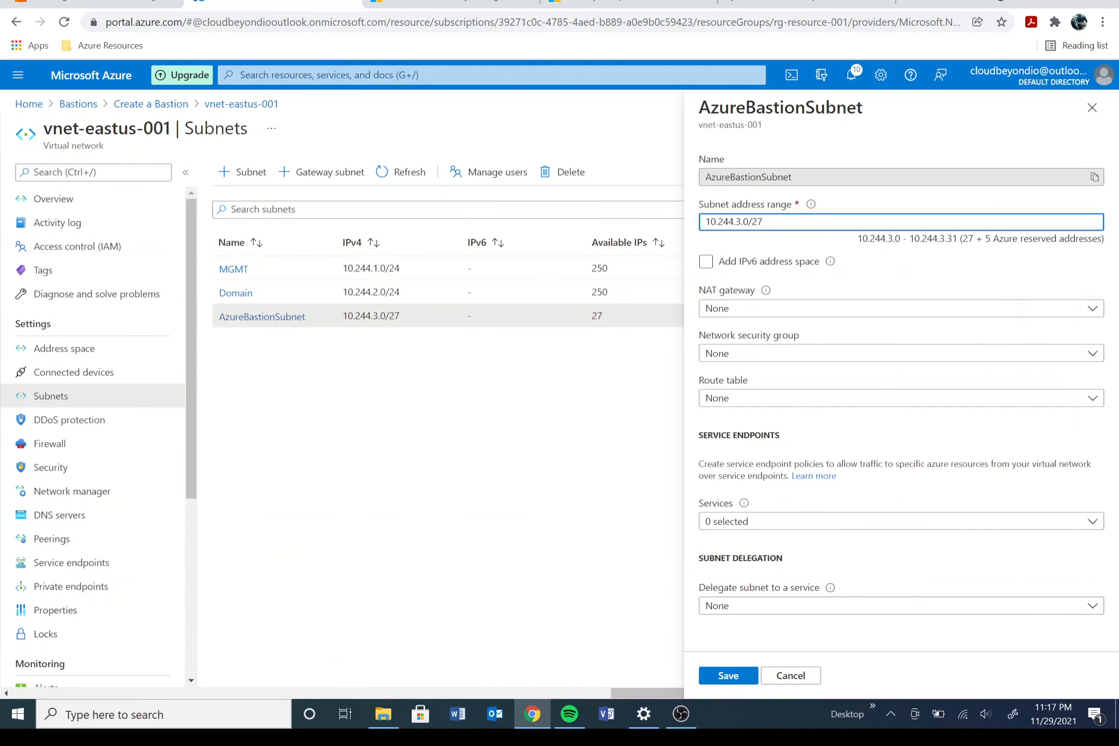
pyautogui.press('BackSpace')
pyautogui.write('6')
pyautogui.click(728, 676)
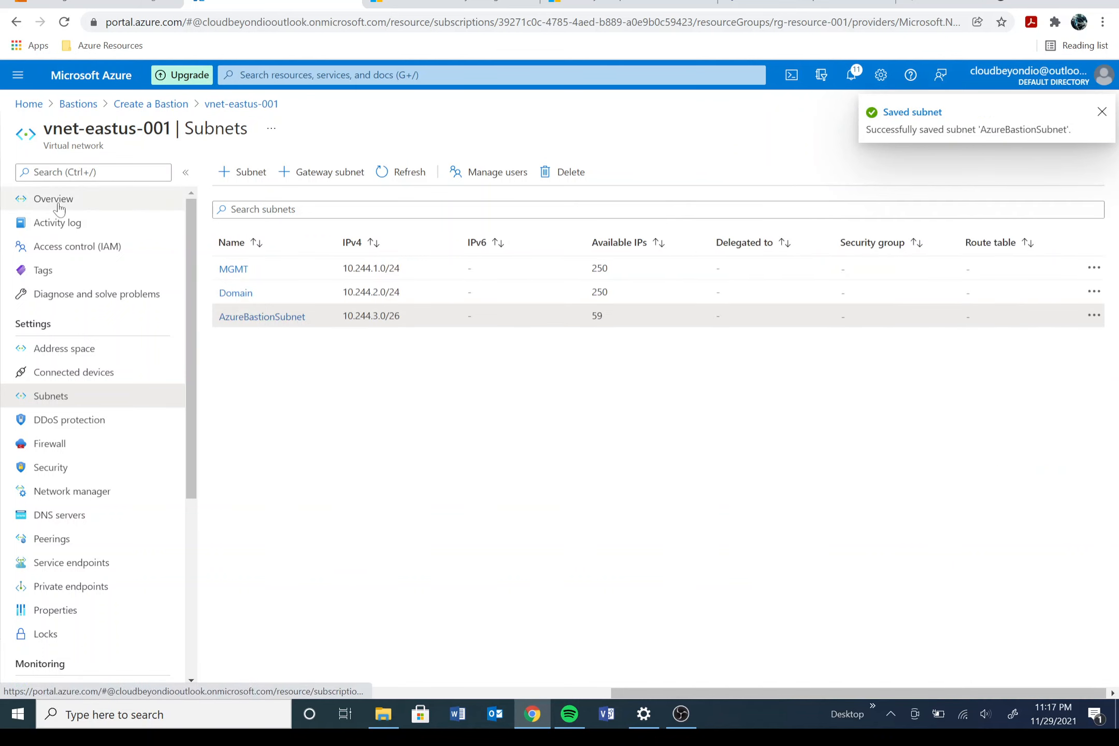
pyautogui.click(152, 104)
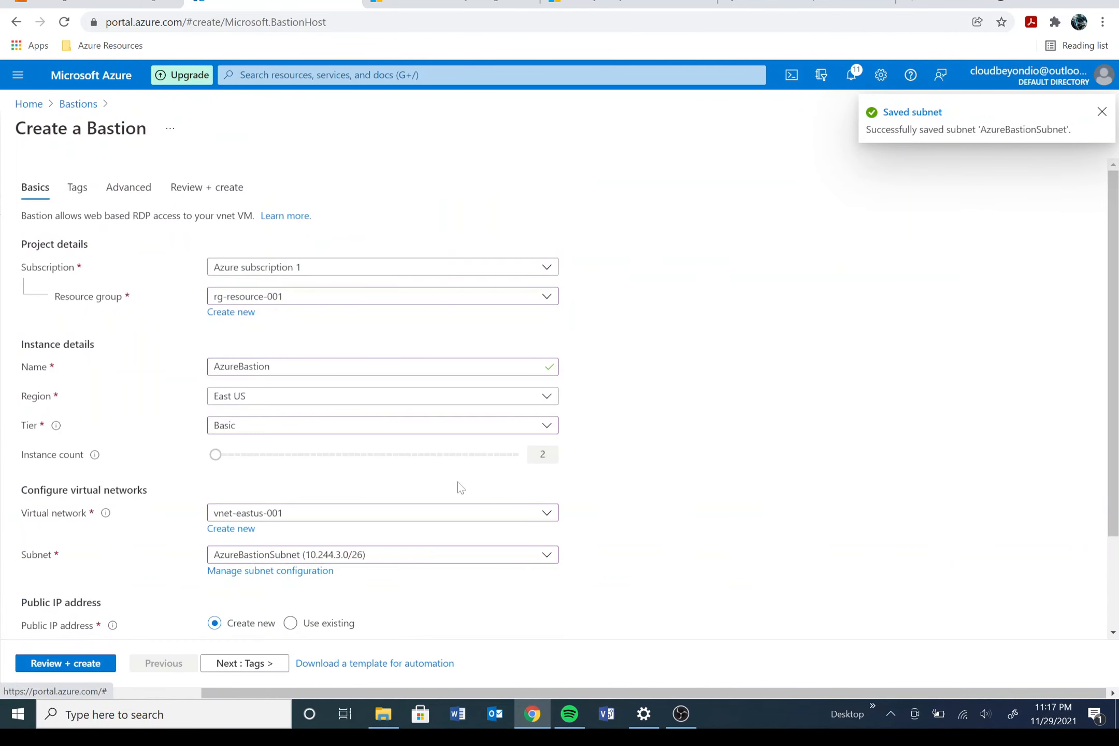
# Step: Recheck the vnet-eastus-001 subnets to confirm the enlarged /26 range
pyautogui.scroll(-2, 458, 487)
pyautogui.click(300, 453)
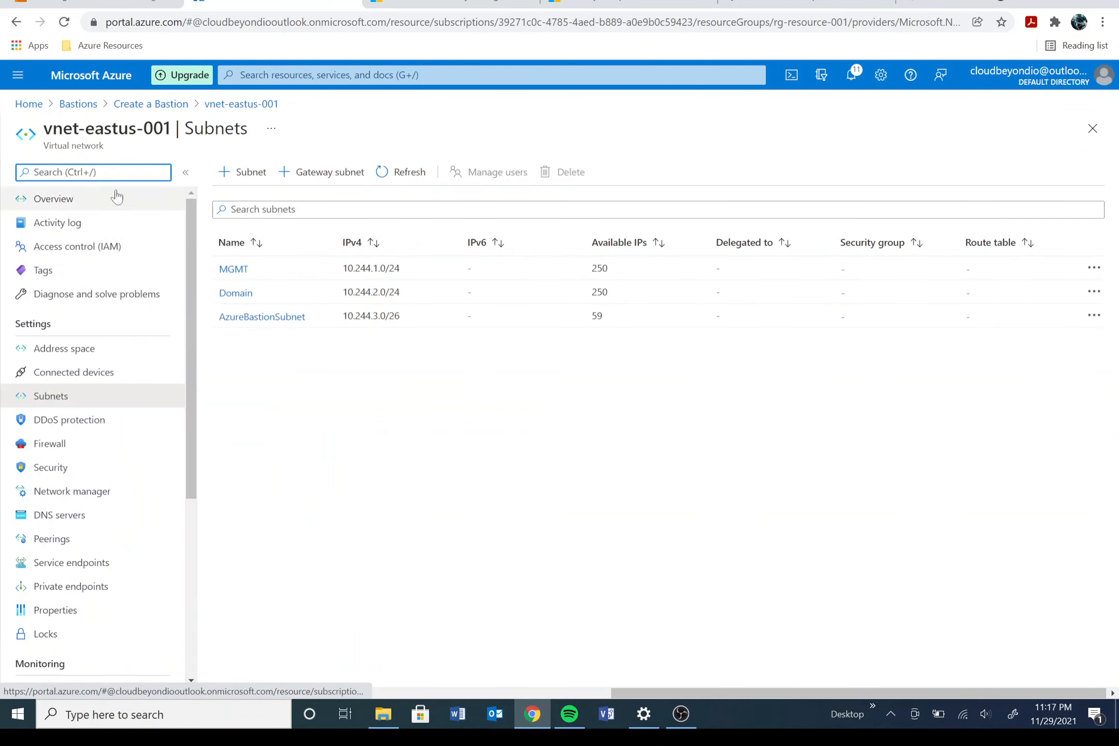
pyautogui.click(165, 104)
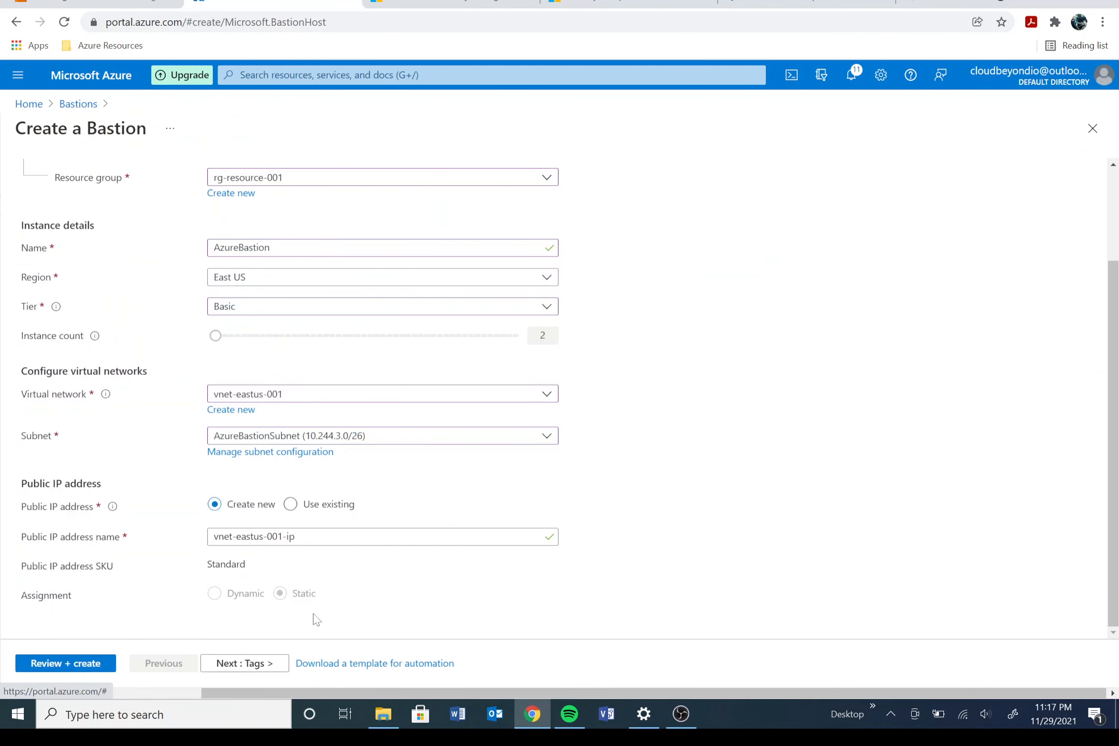
# Step: Advance through Tags and Advanced to Review + create, then submit the AzureBastion deployment
pyautogui.click(227, 666)
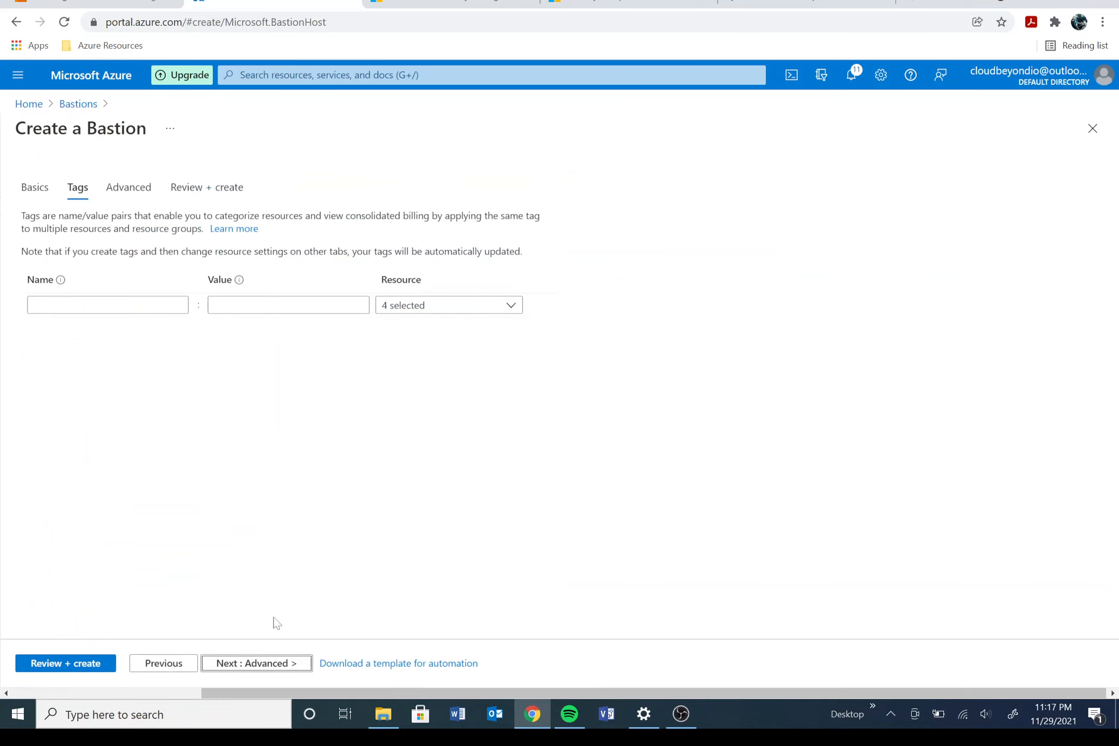
pyautogui.click(256, 666)
pyautogui.click(256, 664)
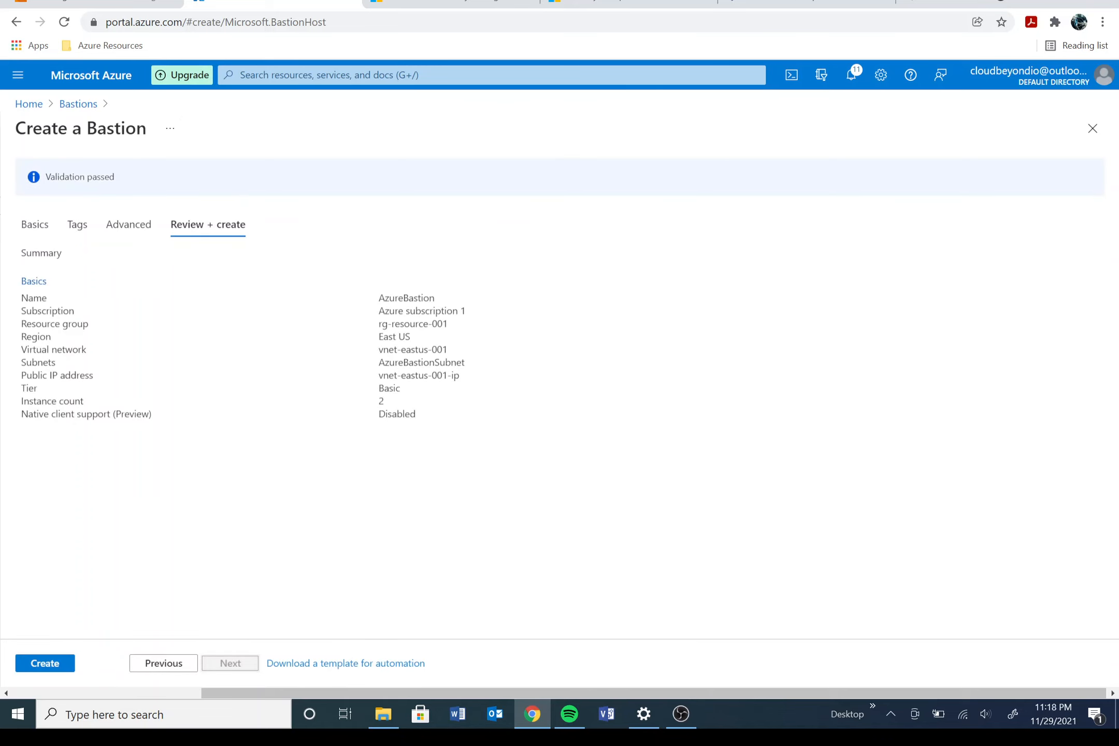
pyautogui.click(55, 663)
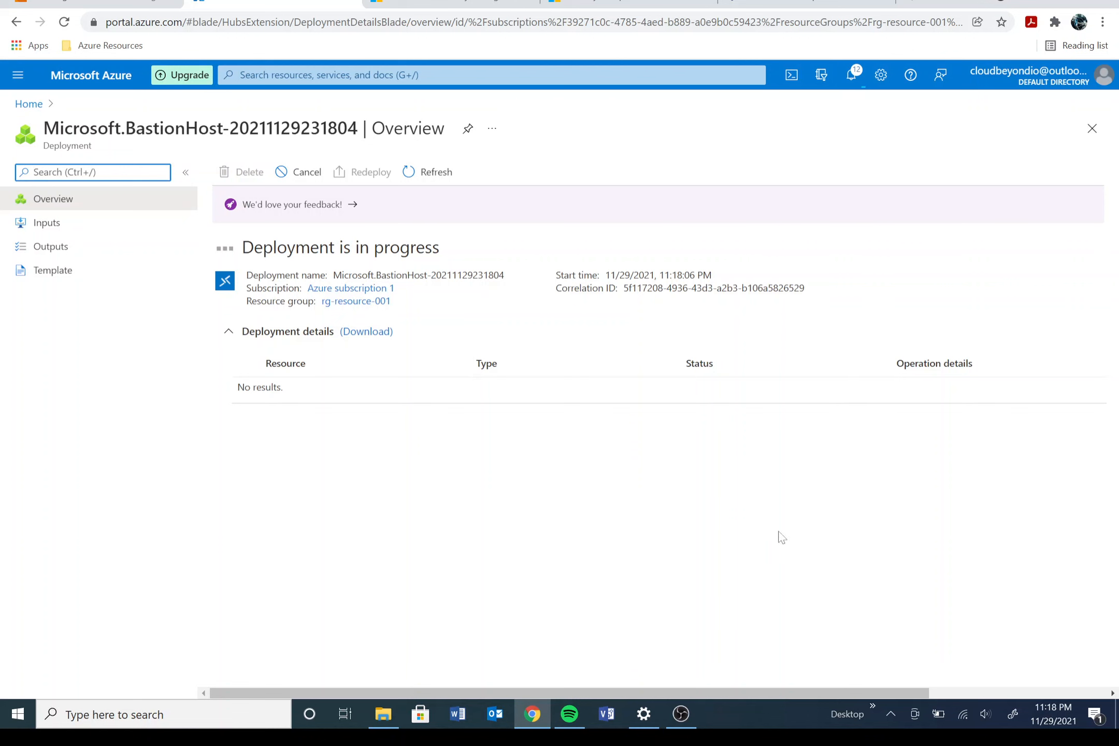
# Step: Open the newly deployed AzureBastion resource once deployment completes
pyautogui.click(680, 714)
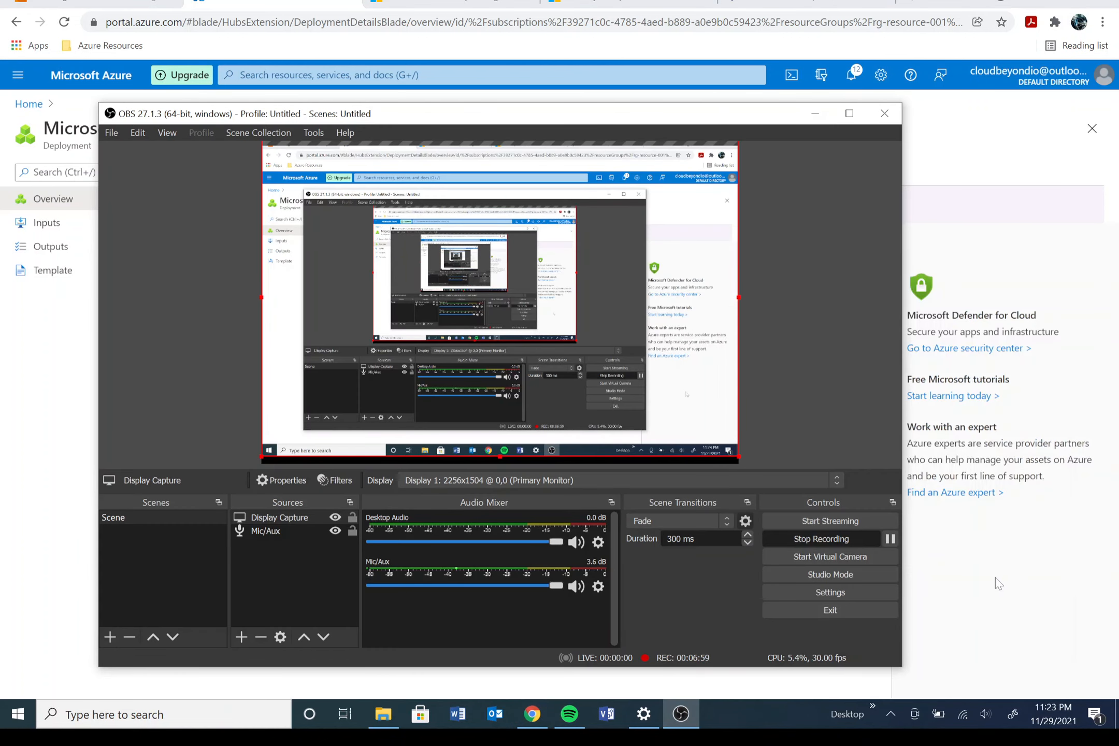
pyautogui.click(1000, 577)
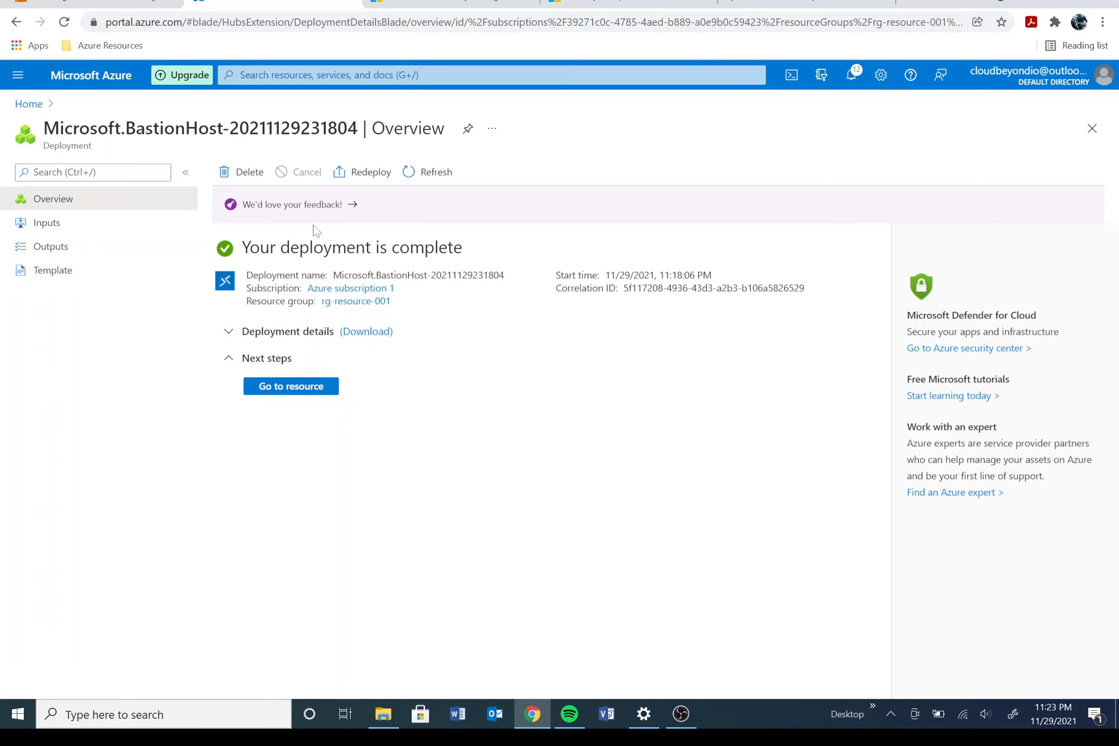
pyautogui.click(290, 386)
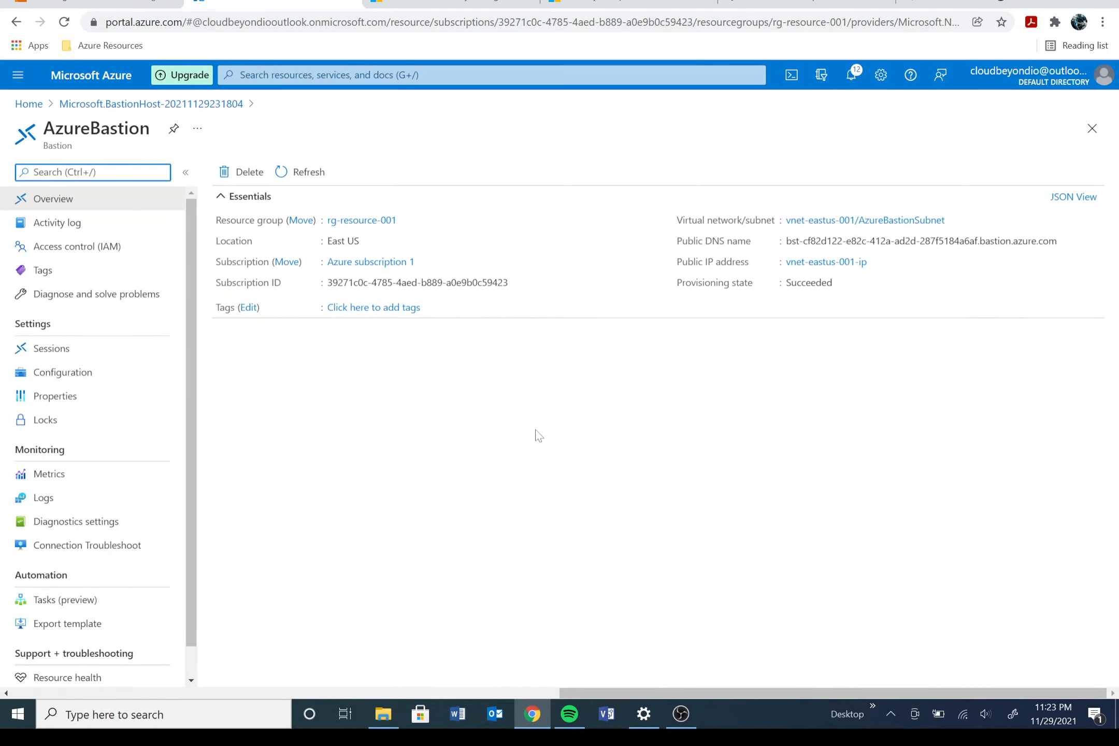
# Step: From Home, open rg-resource-001, then search 'virtual' to reach the Virtual machines list
pyautogui.click(29, 105)
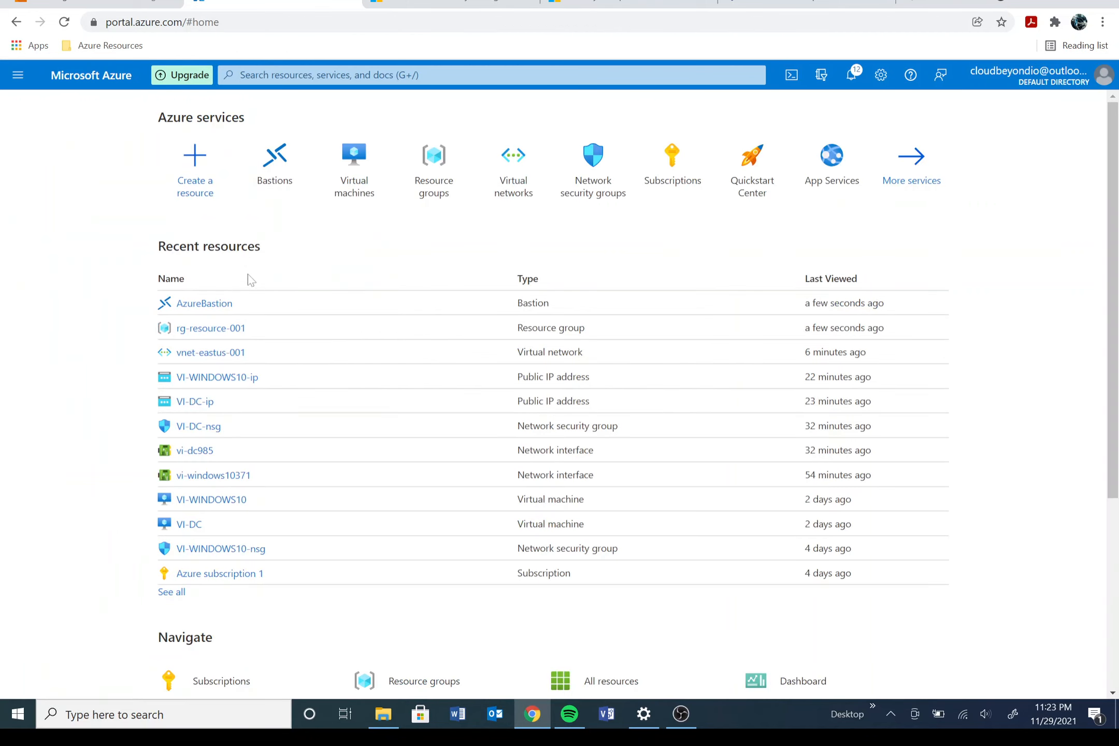
pyautogui.click(208, 327)
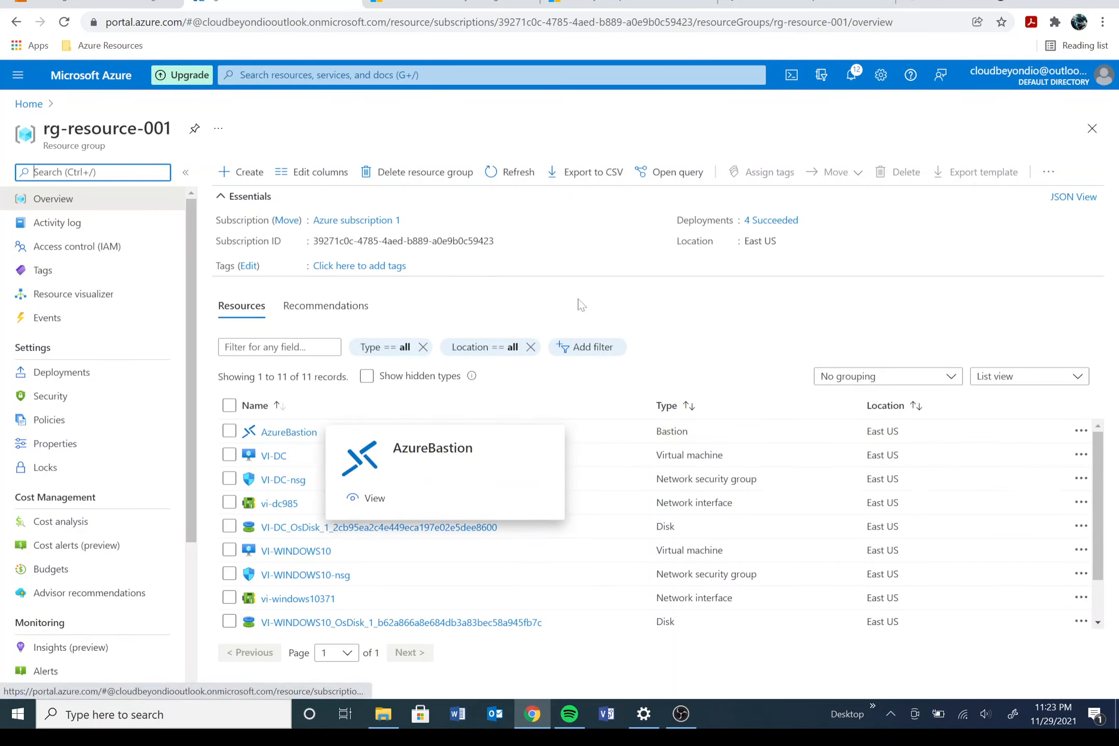
pyautogui.click(316, 74)
pyautogui.write('virtual')
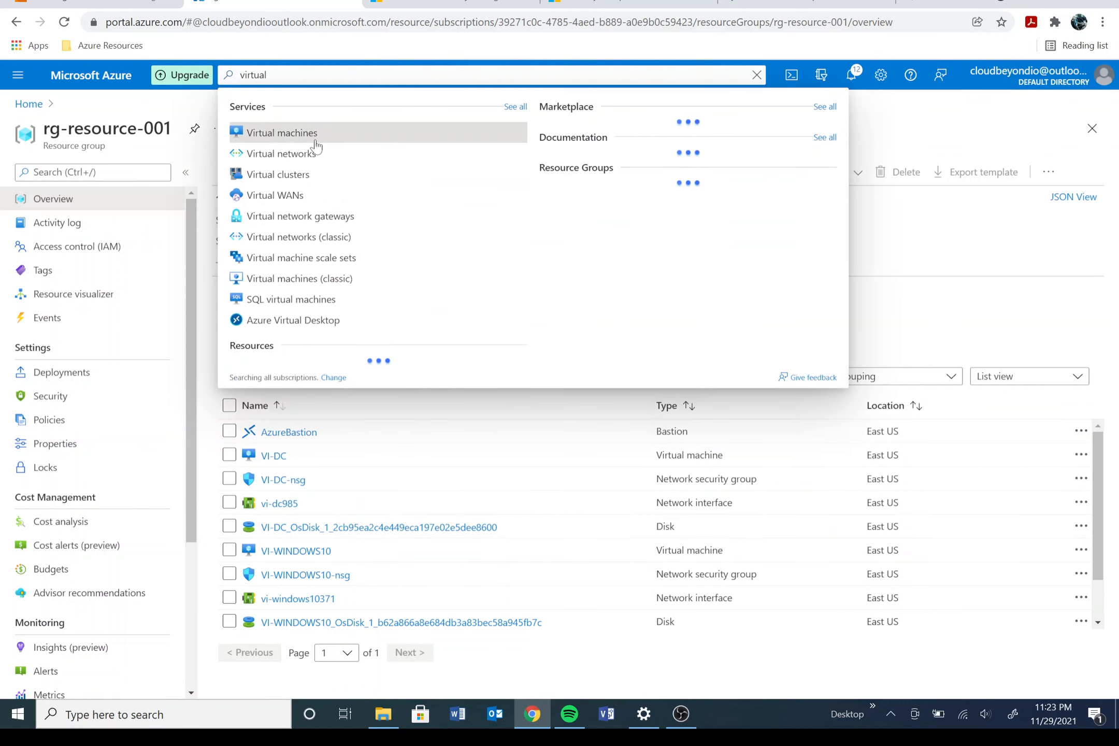
pyautogui.click(282, 133)
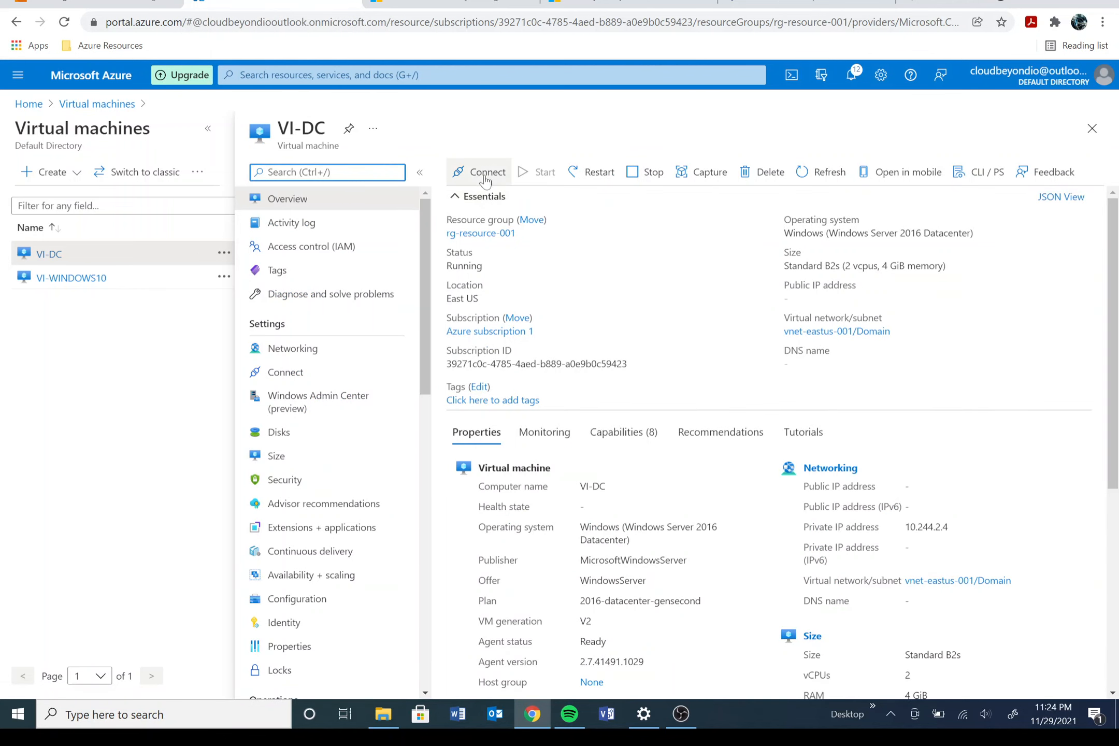
# Step: Start a Bastion connection to VI-DC with the VM admin credentials
pyautogui.click(485, 176)
pyautogui.click(492, 254)
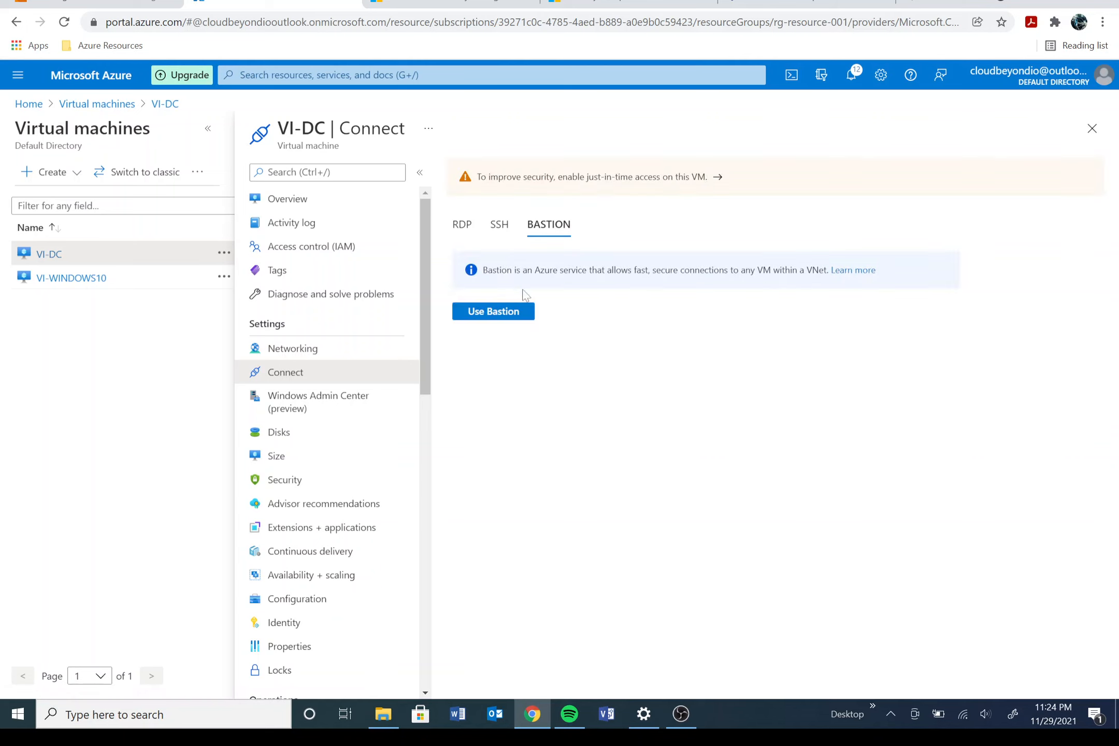
pyautogui.click(498, 317)
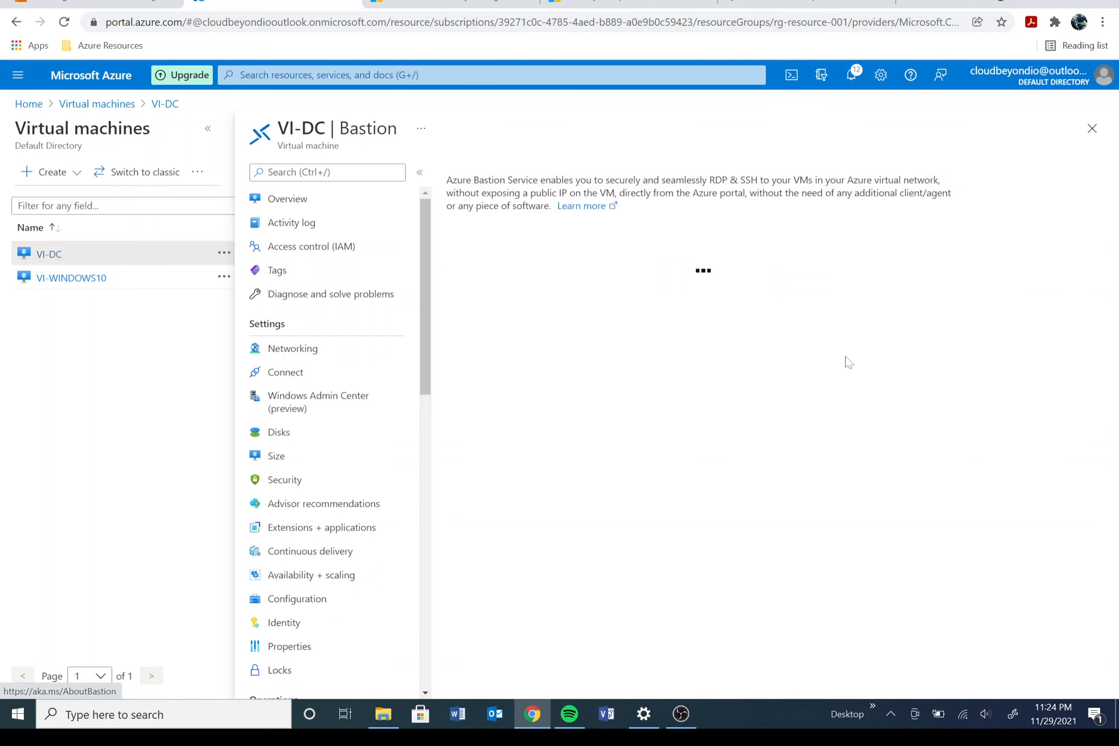
pyautogui.click(575, 329)
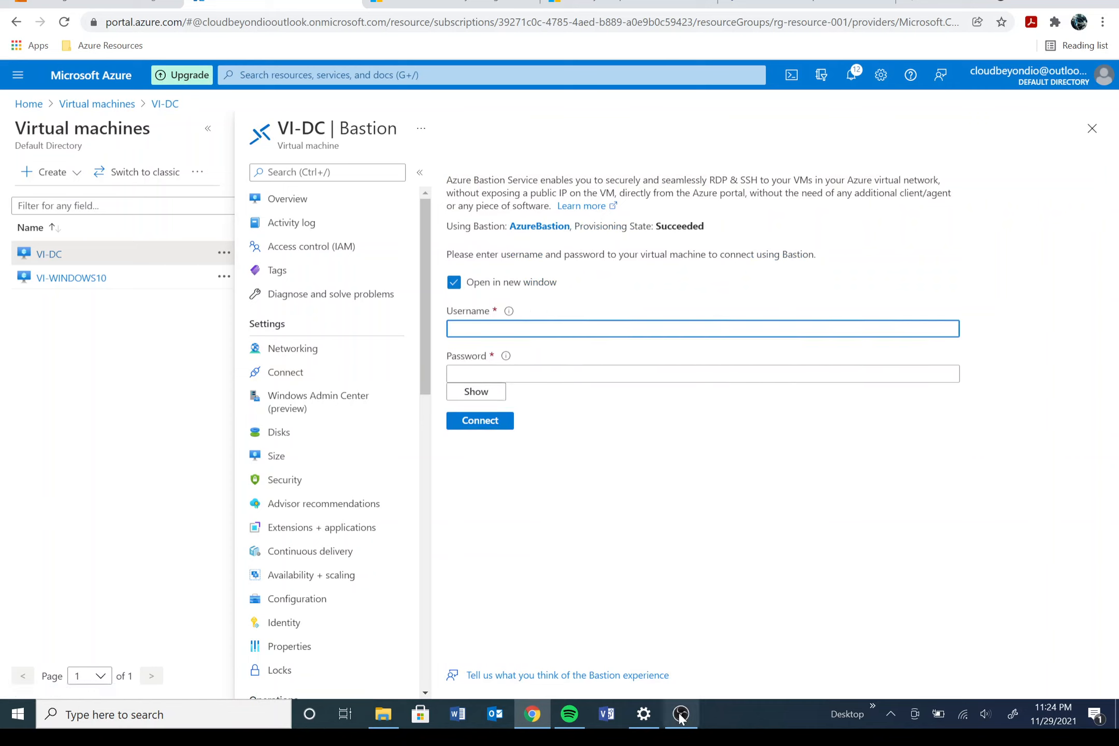
pyautogui.click(686, 611)
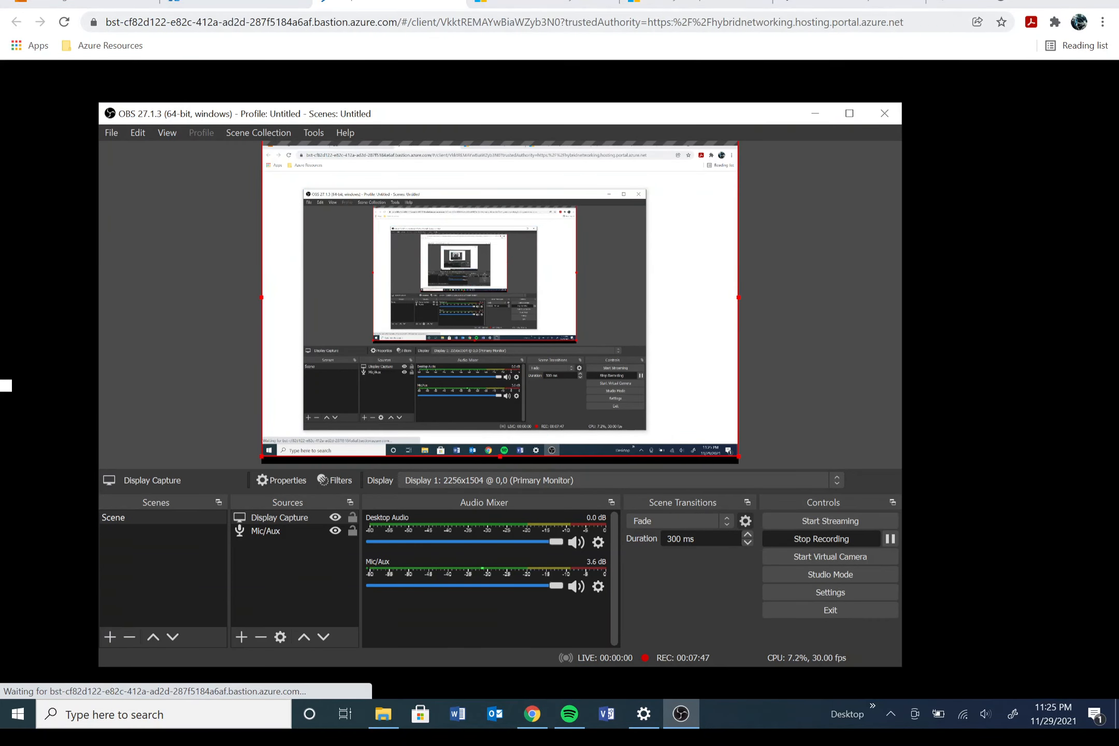
# Step: Allow clipboard access in the VI-DC session, then return to the Azure portal tab
pyautogui.click(981, 3)
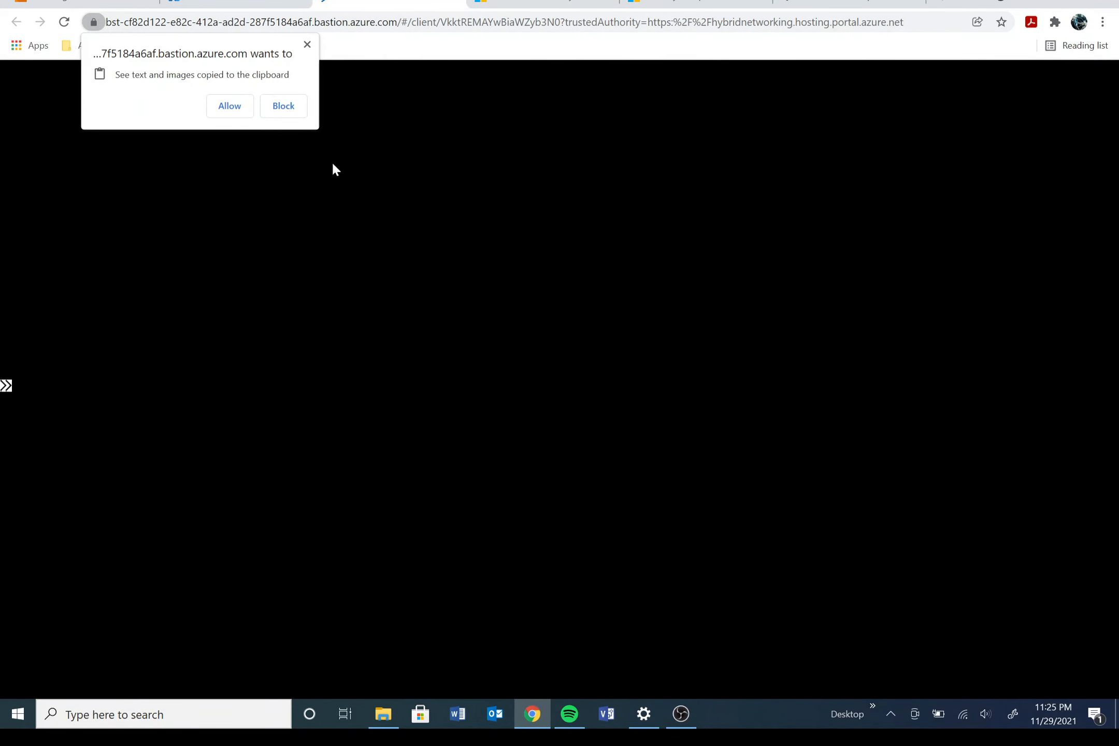
pyautogui.click(231, 108)
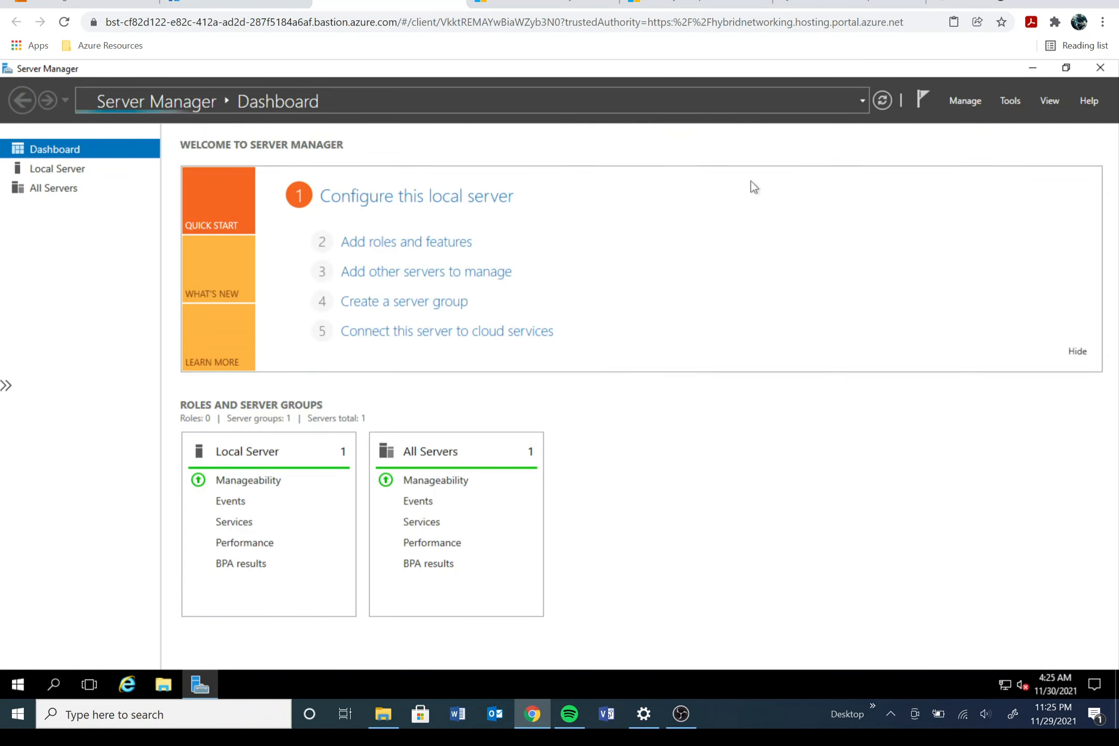
pyautogui.click(233, 5)
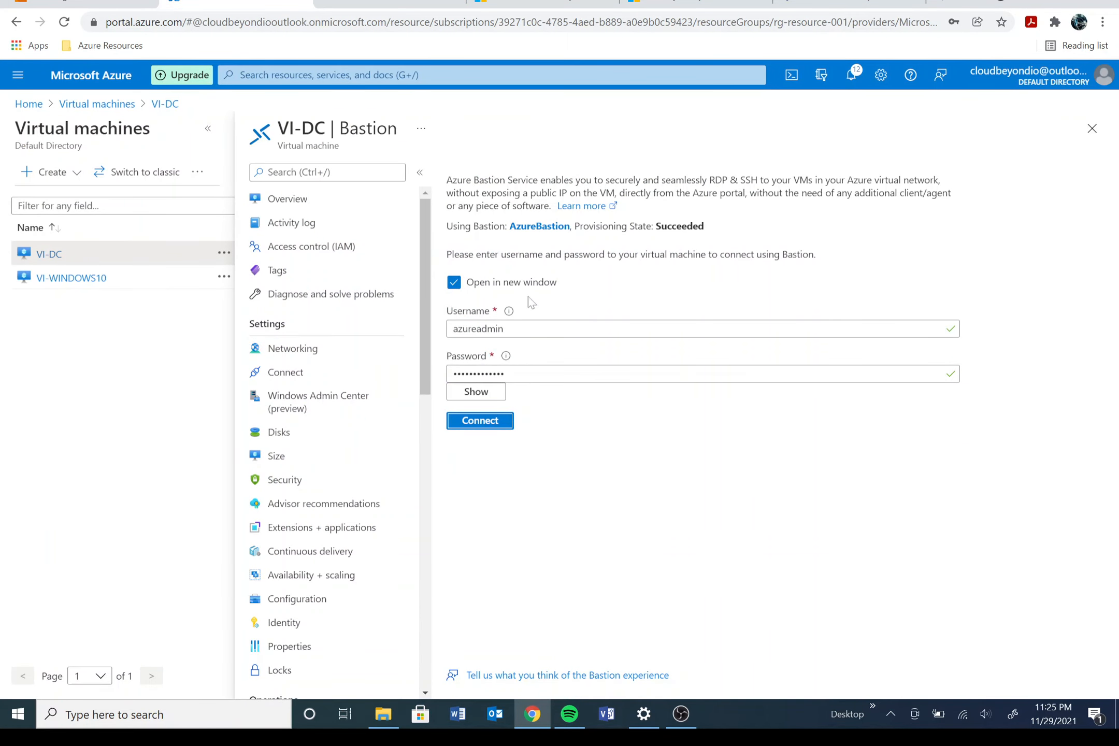
# Step: Open VI-WINDOWS10 and choose Connect > Bastion > Use Bastion
pyautogui.click(98, 104)
pyautogui.click(104, 317)
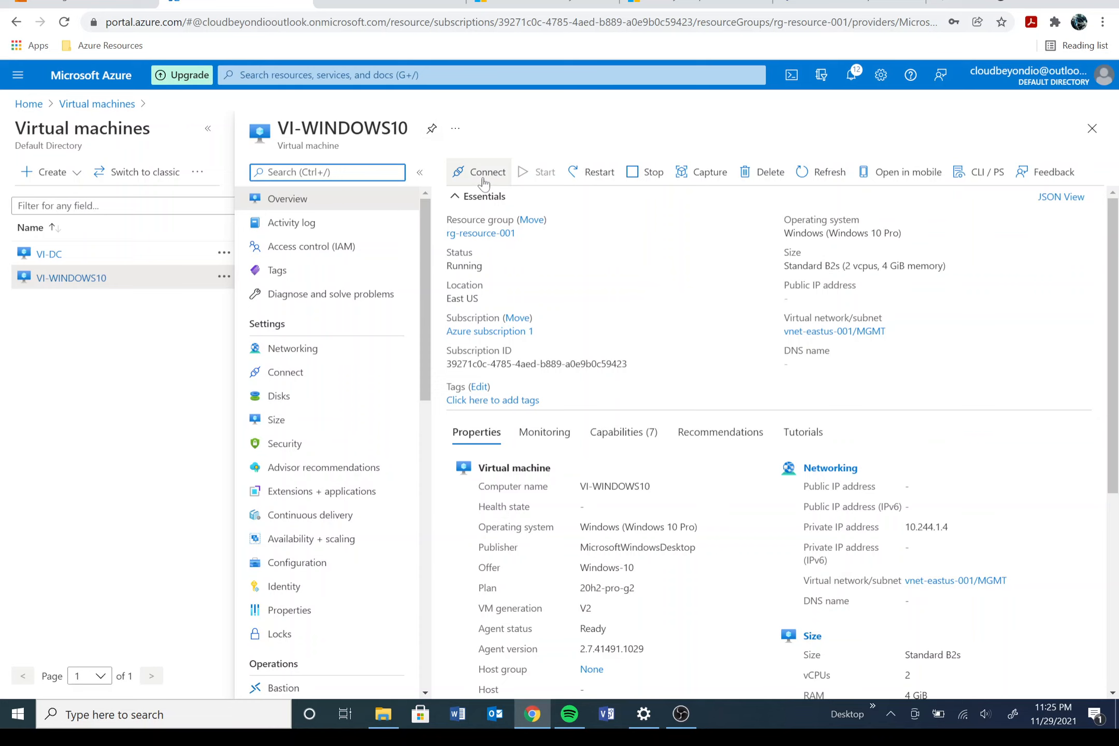
pyautogui.click(485, 179)
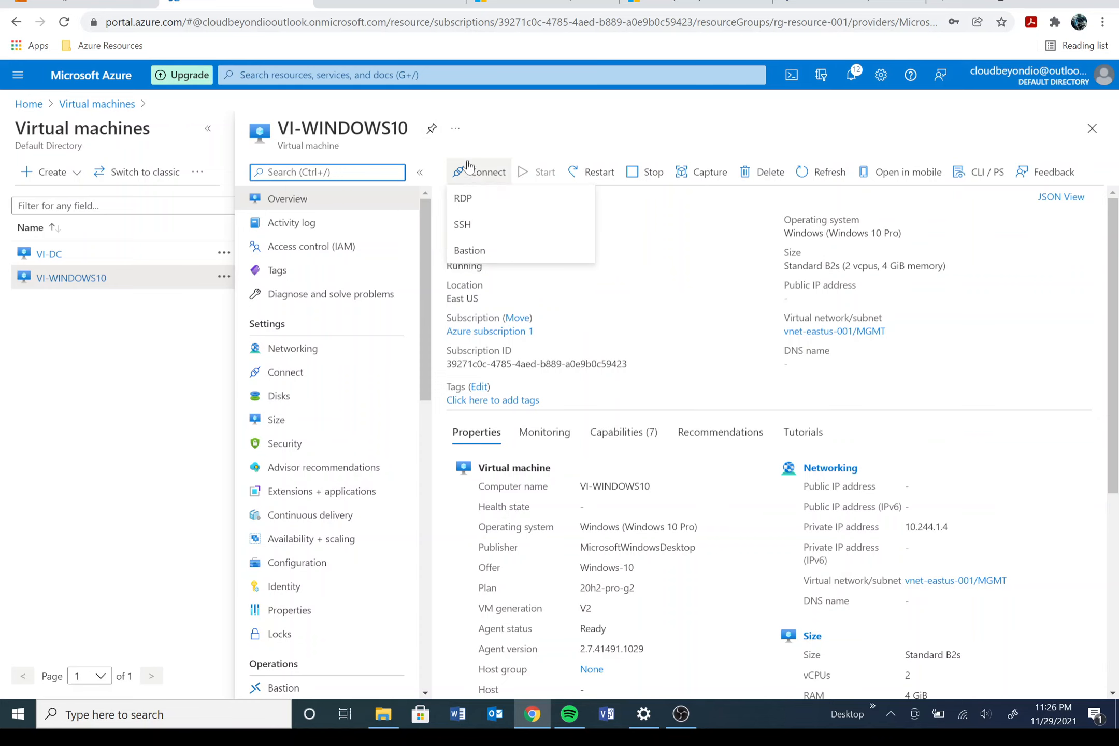
pyautogui.click(468, 257)
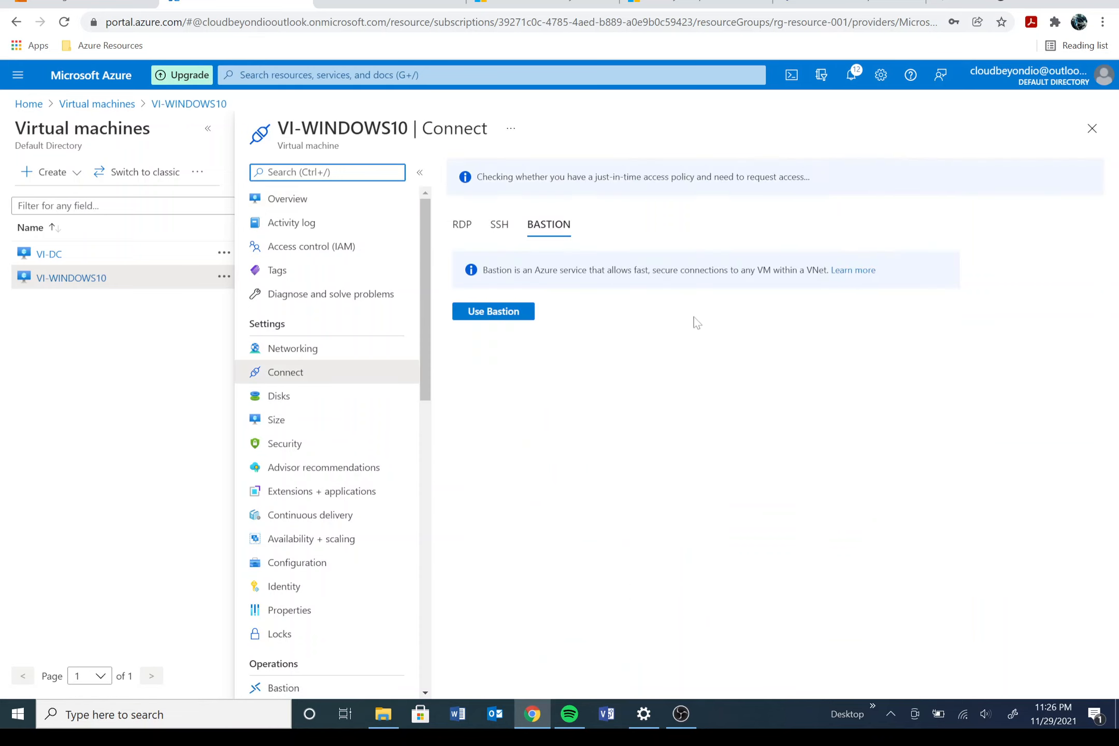
pyautogui.click(522, 316)
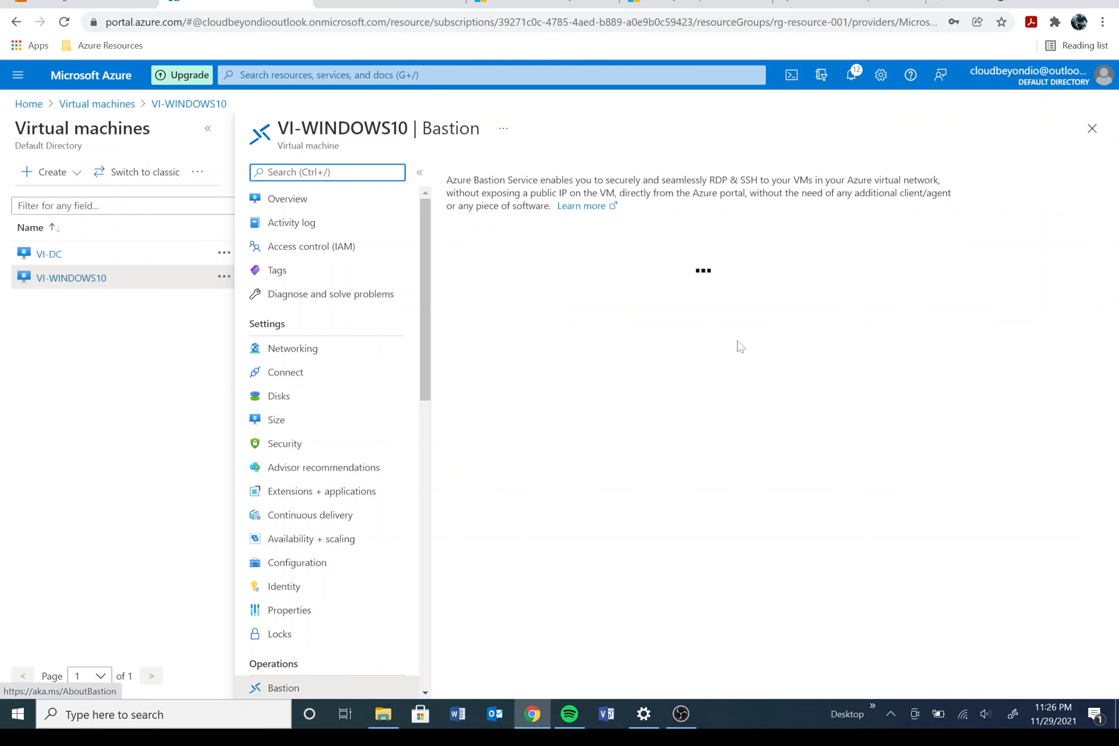
# Step: Enter the VM admin username and password and connect to VI-WINDOWS10
pyautogui.click(481, 330)
pyautogui.write('azureadmin')
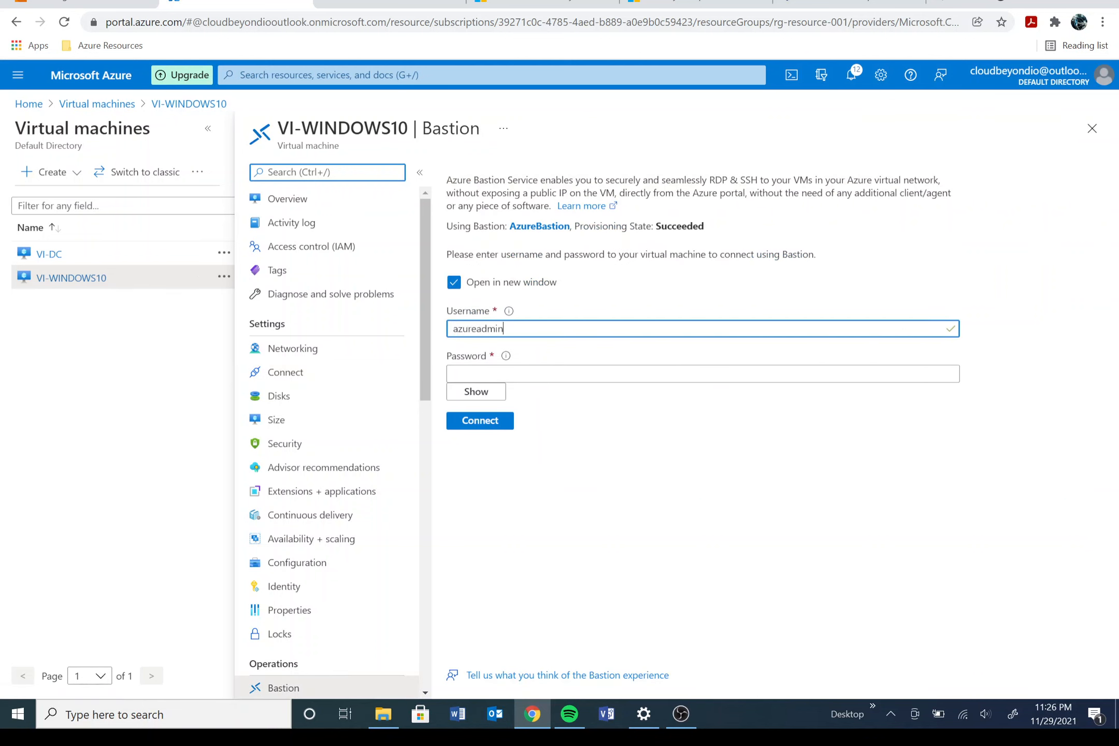
pyautogui.press('Tab')
pyautogui.write('P')
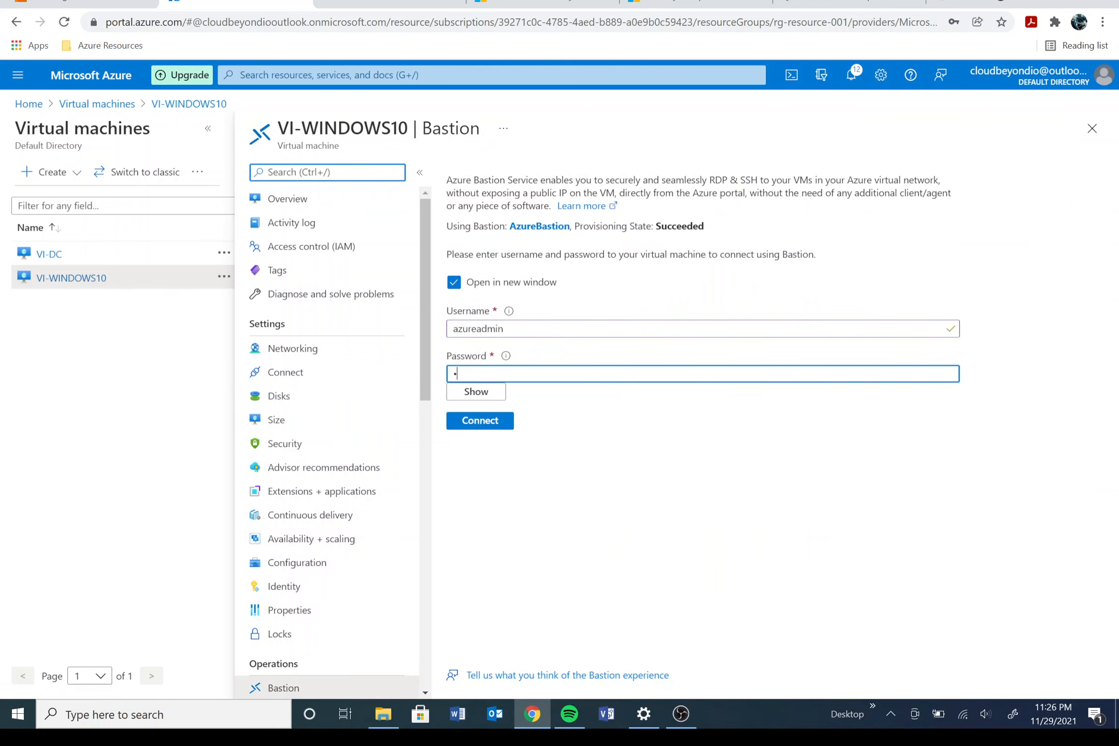
pyautogui.write('as')
pyautogui.click(452, 424)
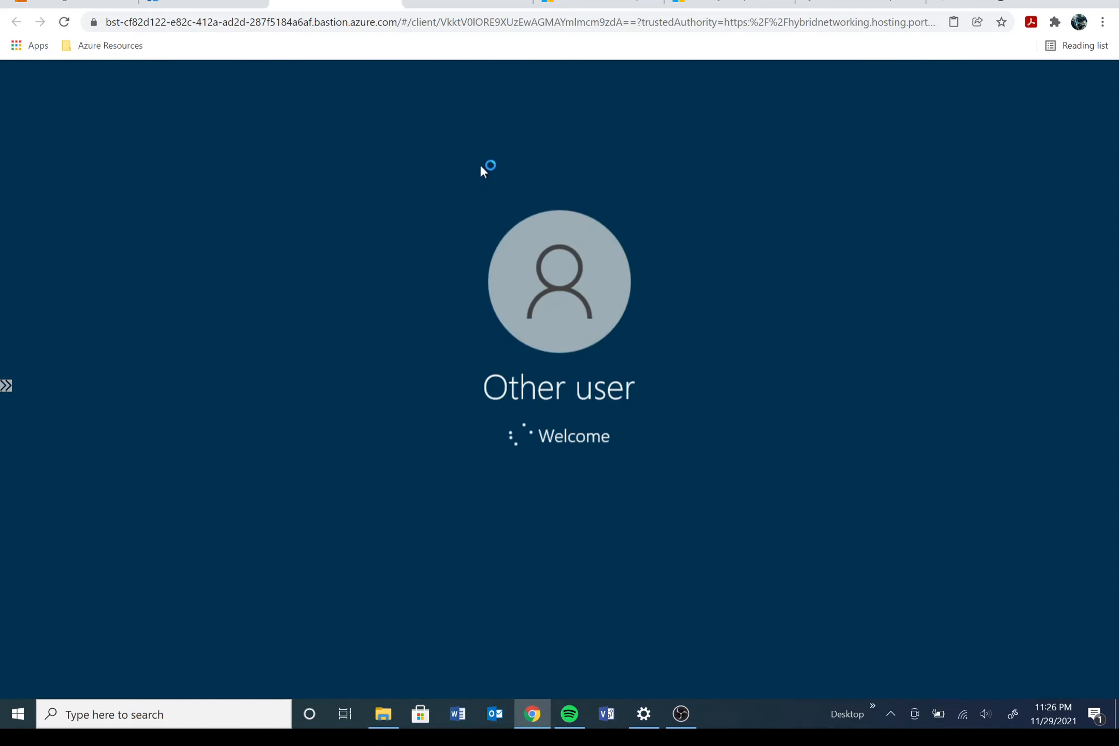
# Step: Compare the VI-WINDOWS10 and VI-DC session tabs, then return to the Virtual machines list
pyautogui.click(207, 5)
pyautogui.click(319, 5)
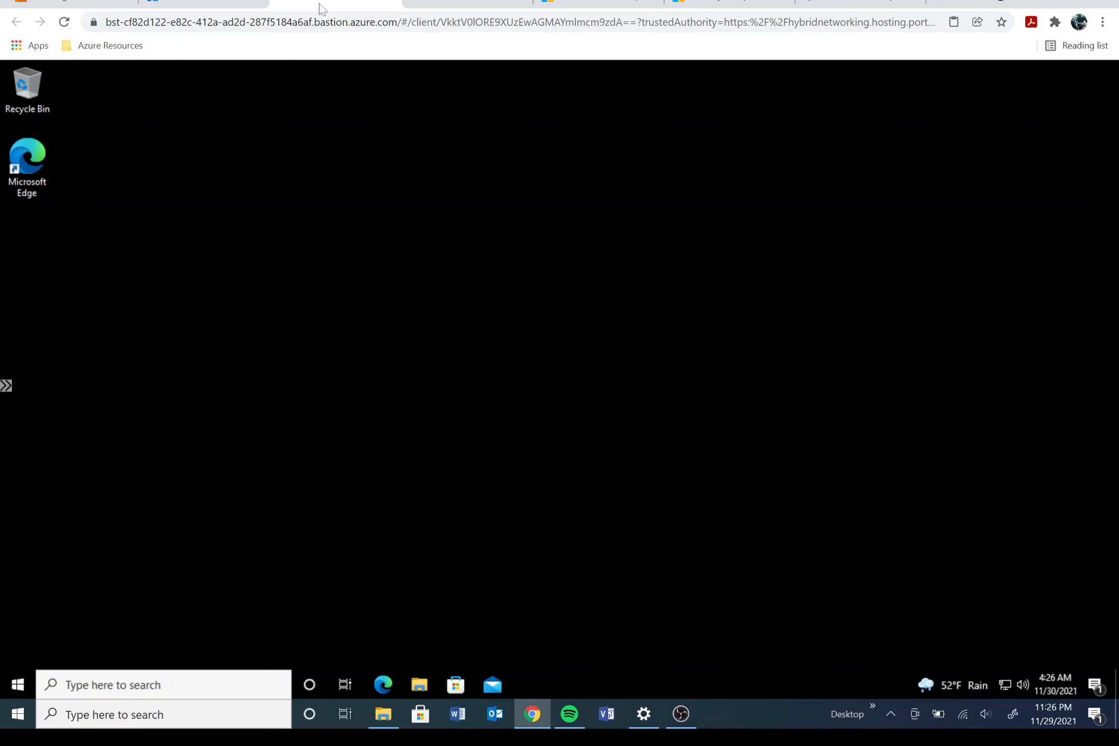
pyautogui.click(467, 5)
pyautogui.click(342, 5)
pyautogui.click(470, 5)
pyautogui.click(359, 4)
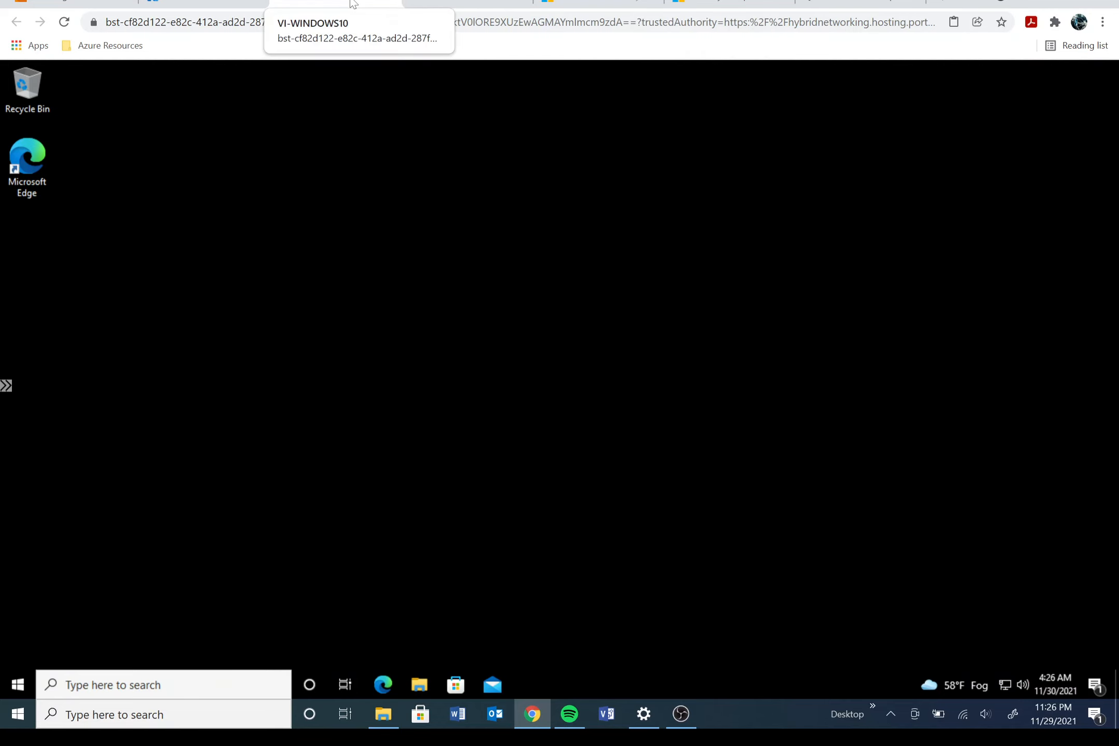
pyautogui.click(454, 4)
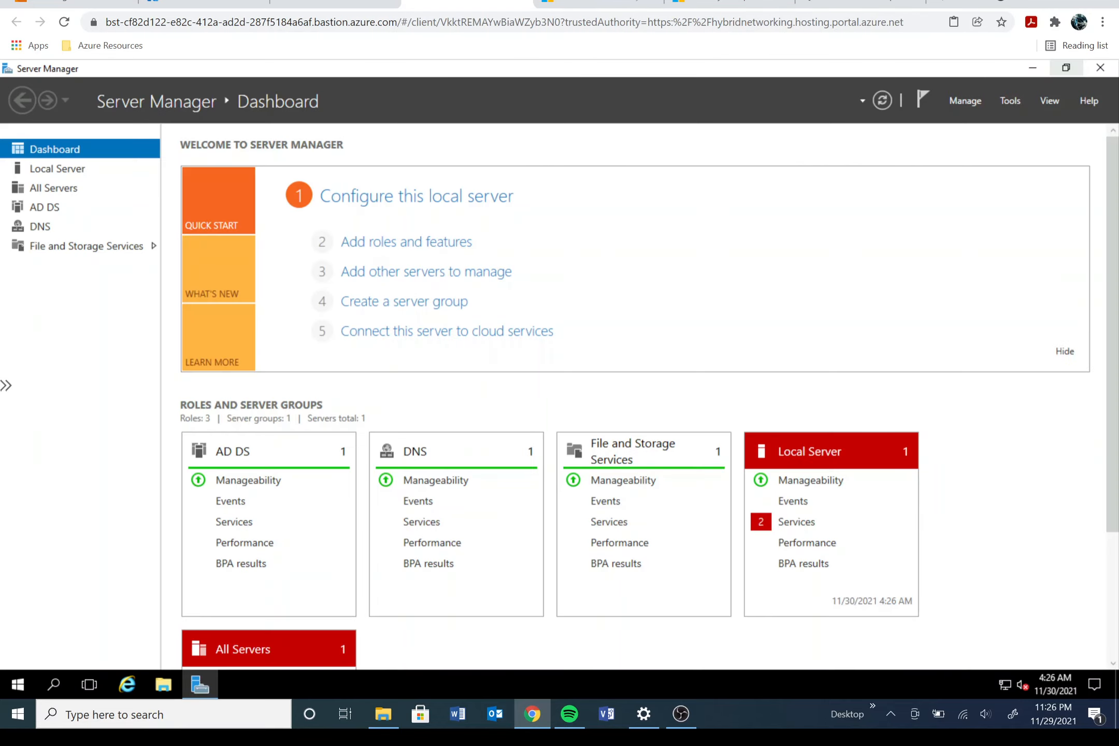
pyautogui.click(350, 4)
pyautogui.click(214, 3)
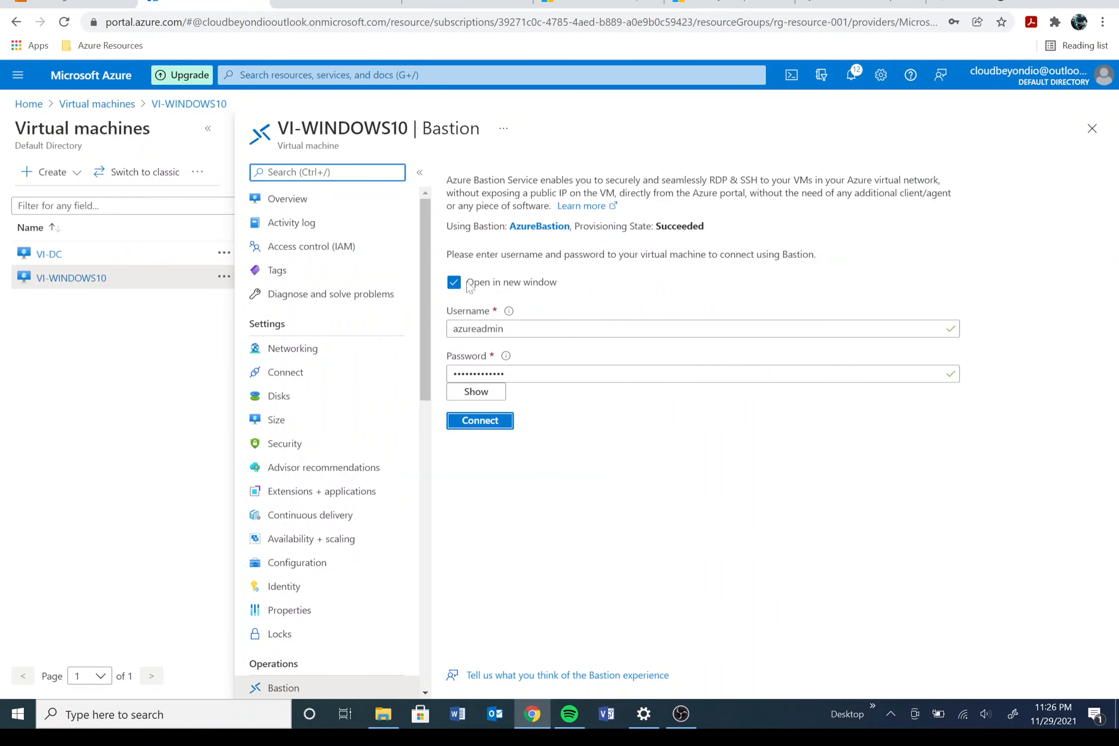
pyautogui.click(92, 109)
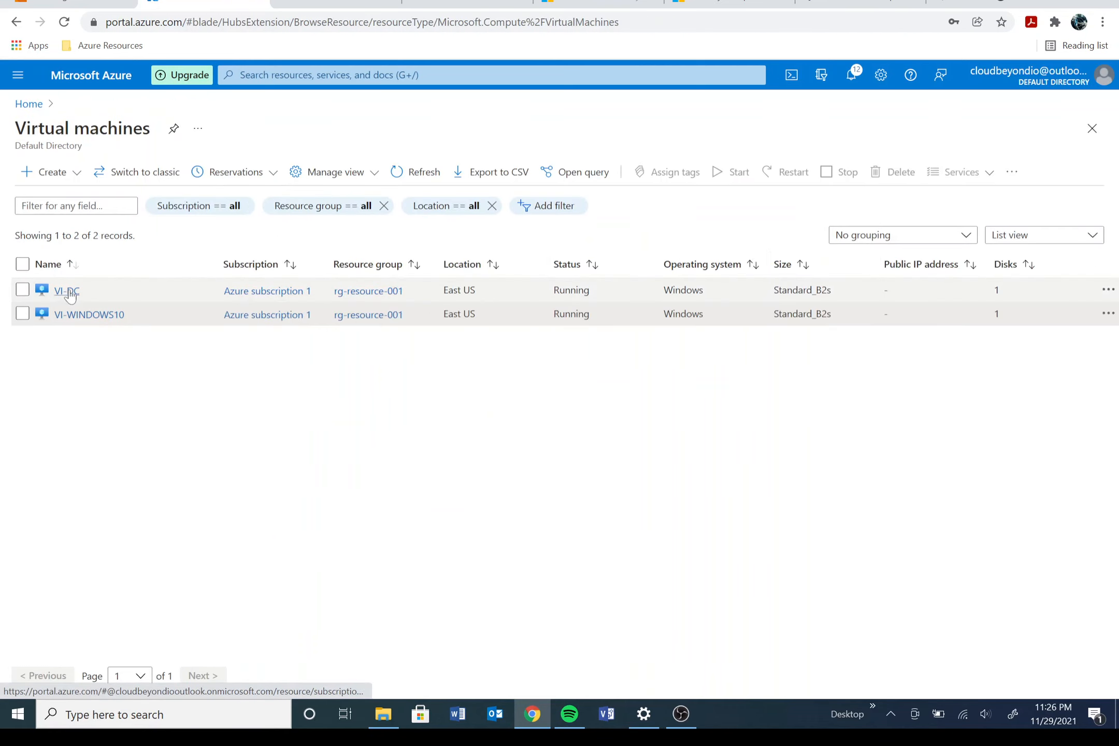
# Step: View VI-DC's RDP connection details, then launch and close mstsc
pyautogui.click(67, 291)
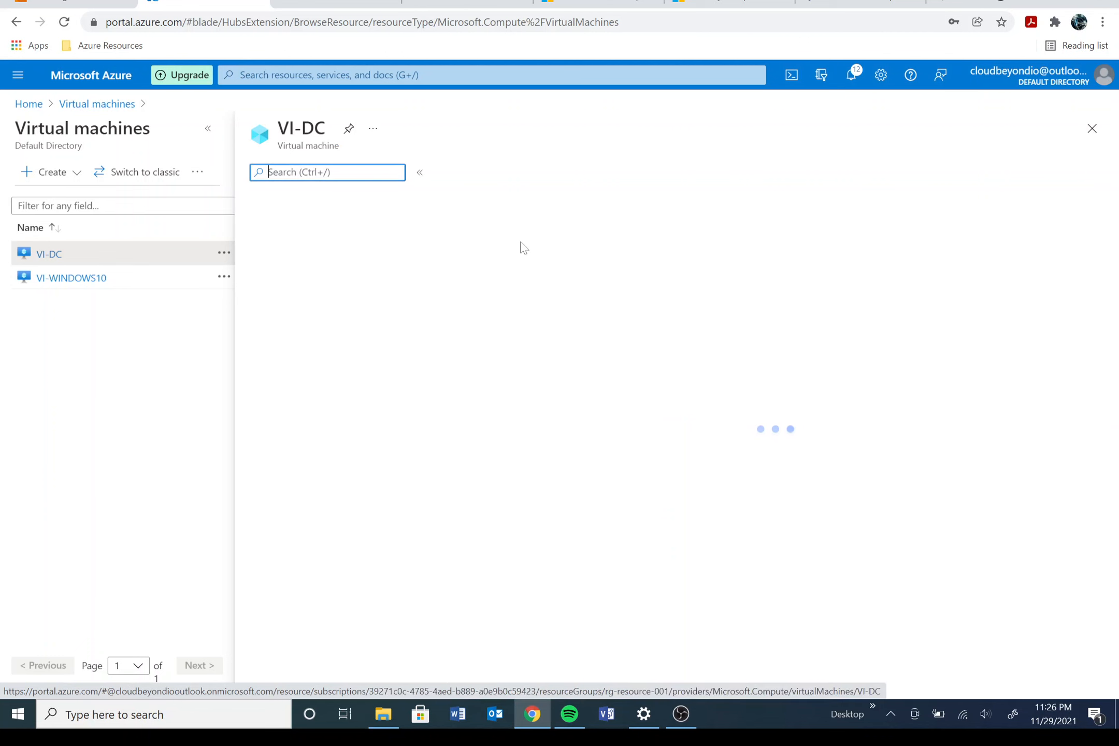
pyautogui.click(483, 171)
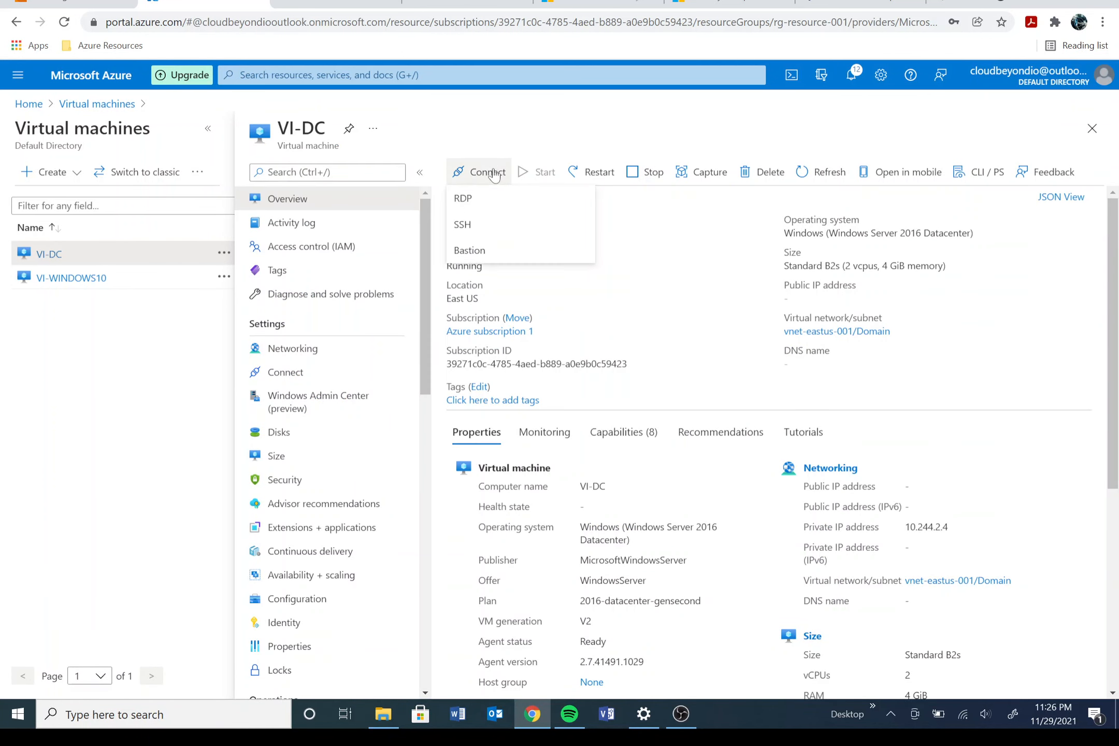
pyautogui.click(459, 211)
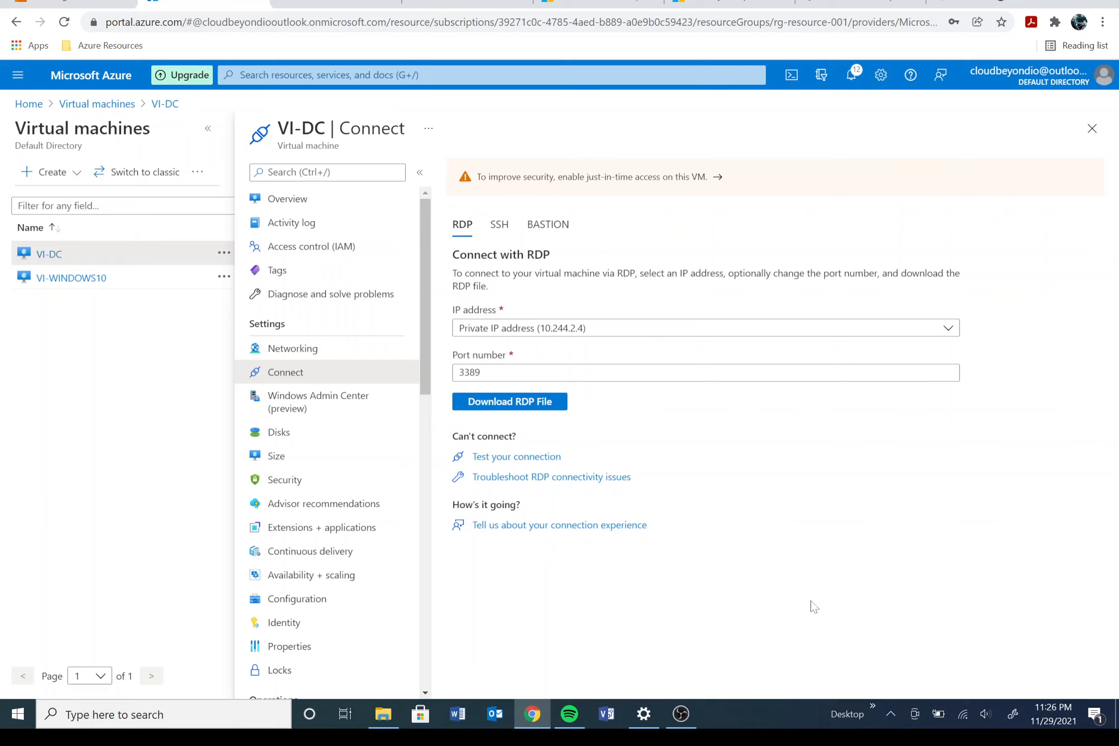
pyautogui.press('super+r')
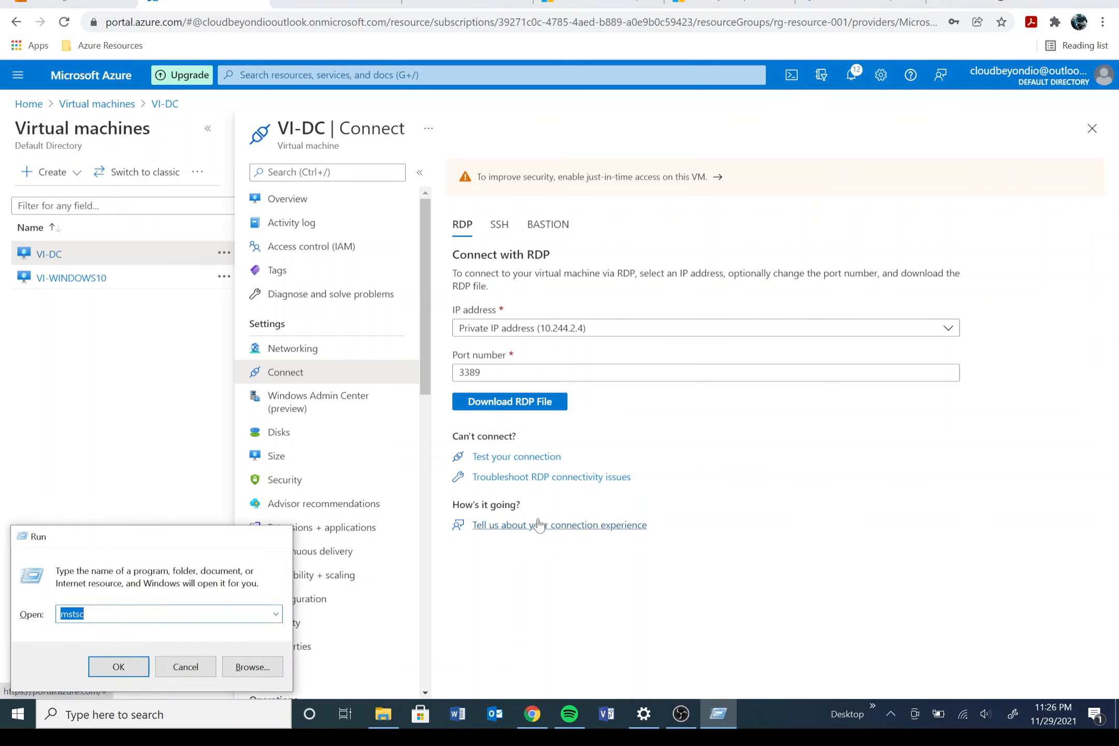
pyautogui.press('Return')
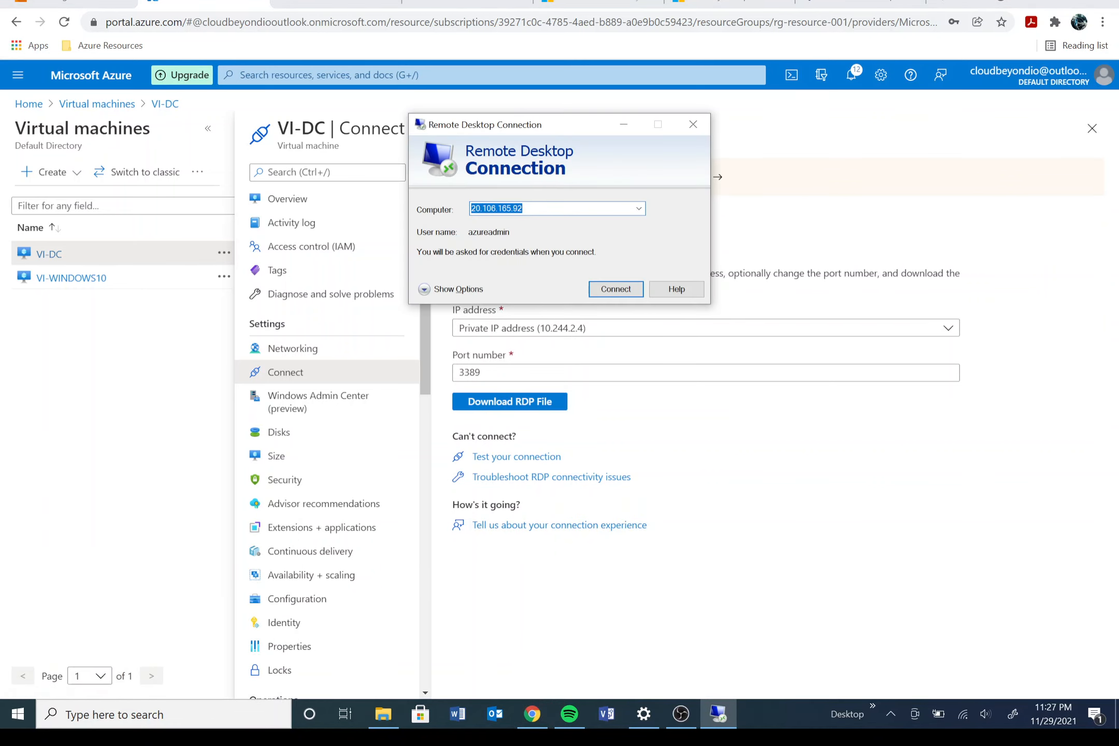
pyautogui.moveTo(565, 135); pyautogui.dragTo(833, 282)
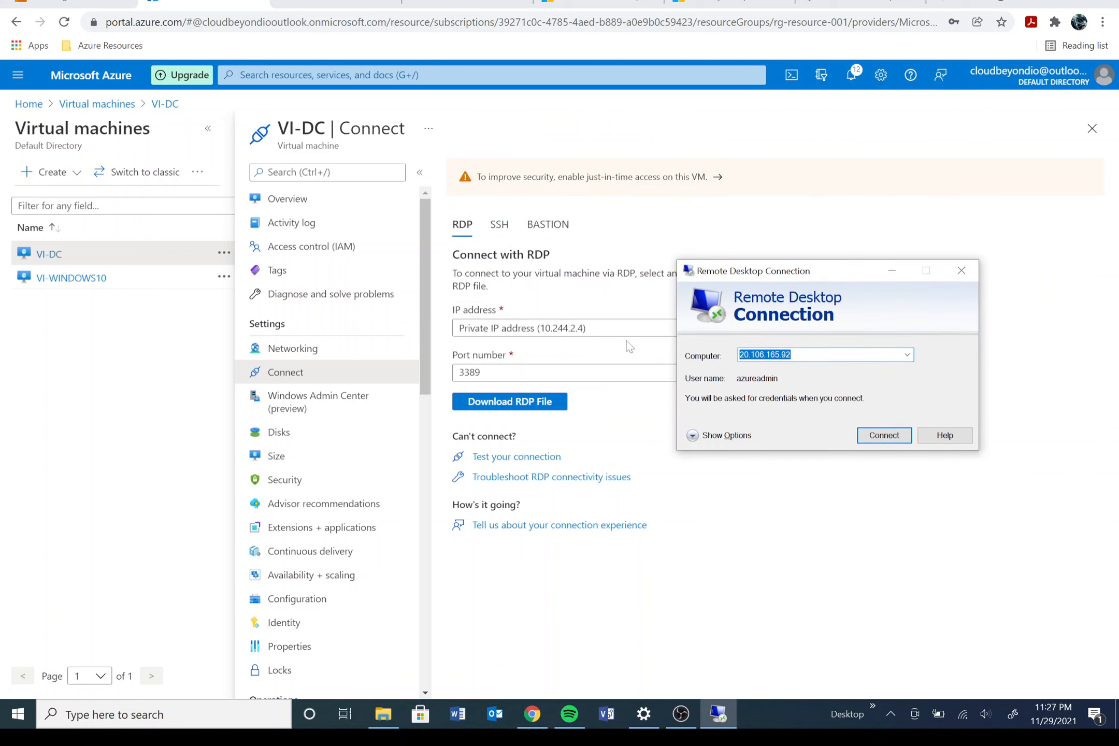
pyautogui.click(961, 275)
# Step: Review VI-DC's SSH instructions, then its Bastion connection option
pyautogui.click(499, 225)
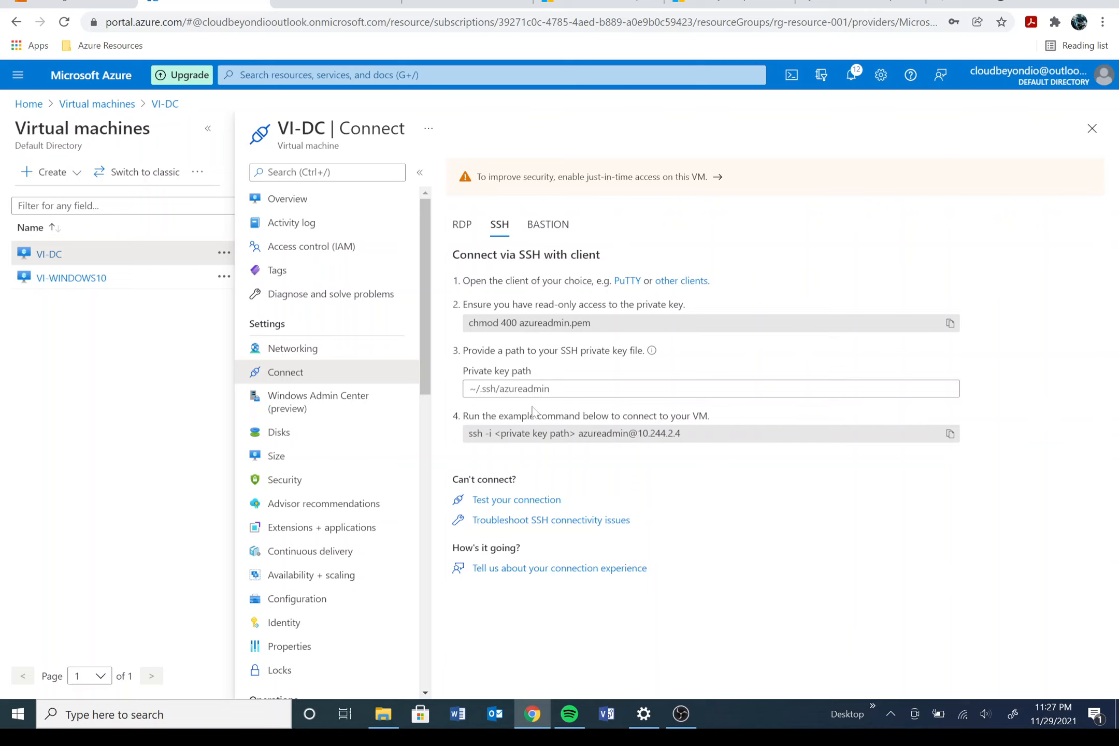
pyautogui.click(548, 224)
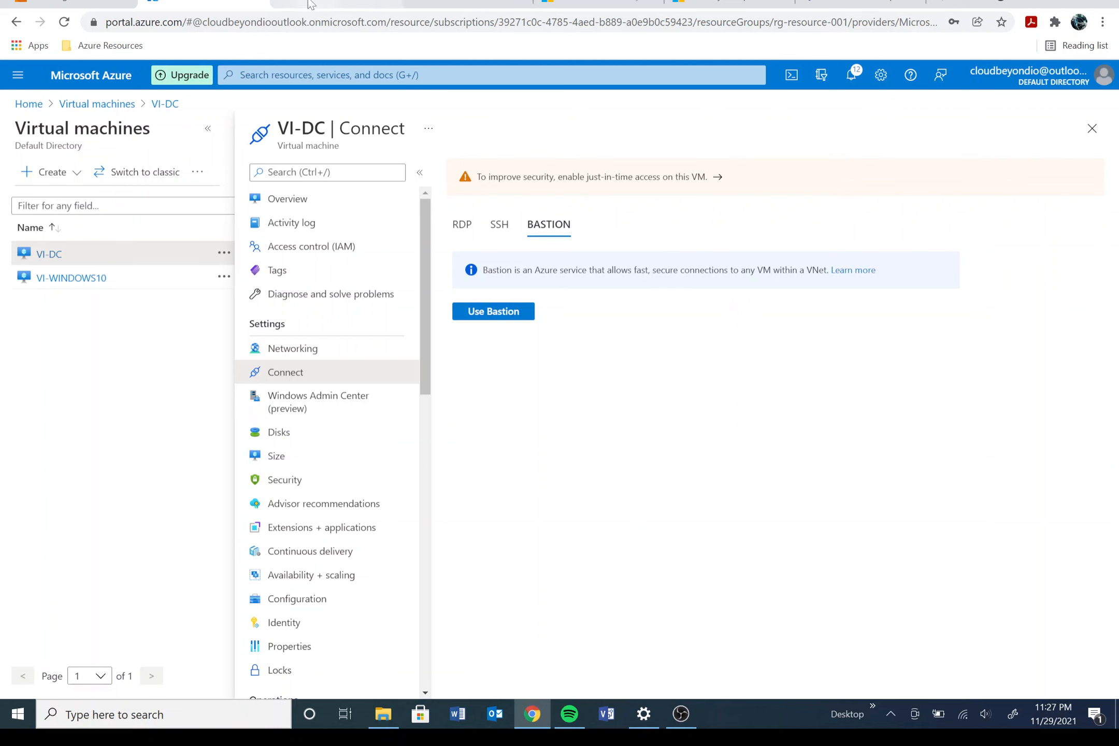
pyautogui.click(681, 714)
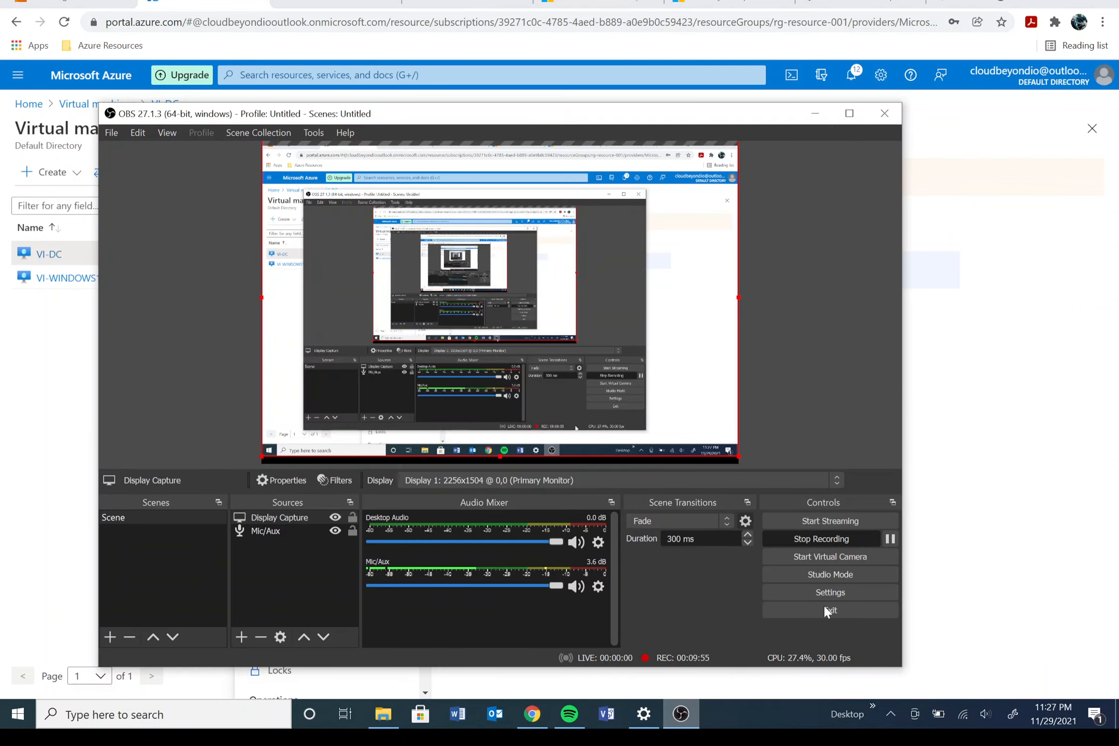